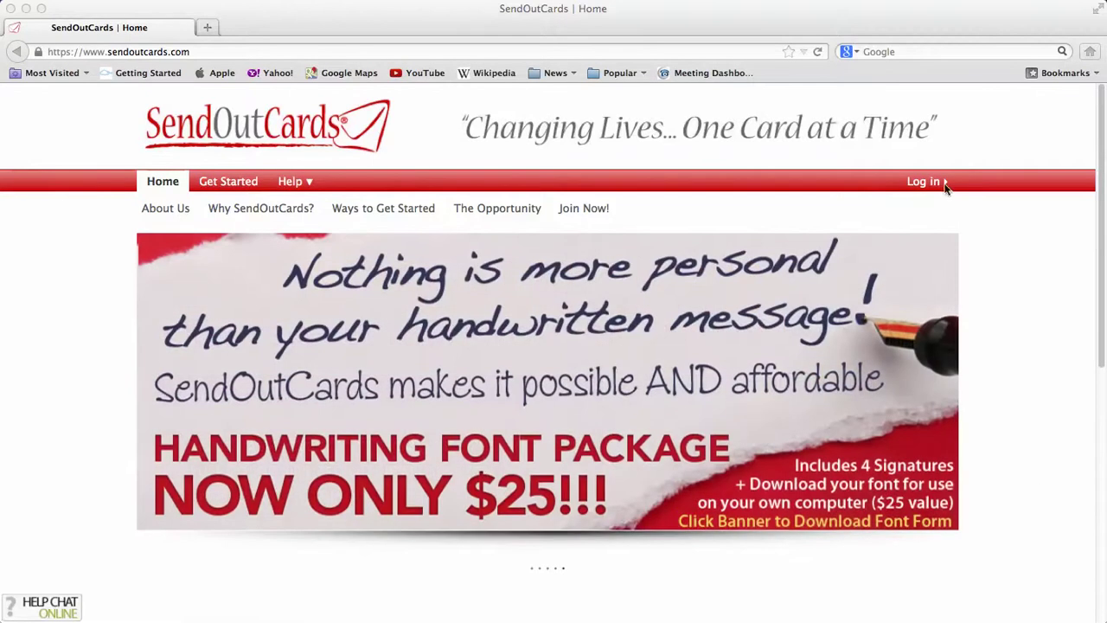
# Log in to the SendOutCards account with the saved username and password.
pyautogui.click(923, 186)
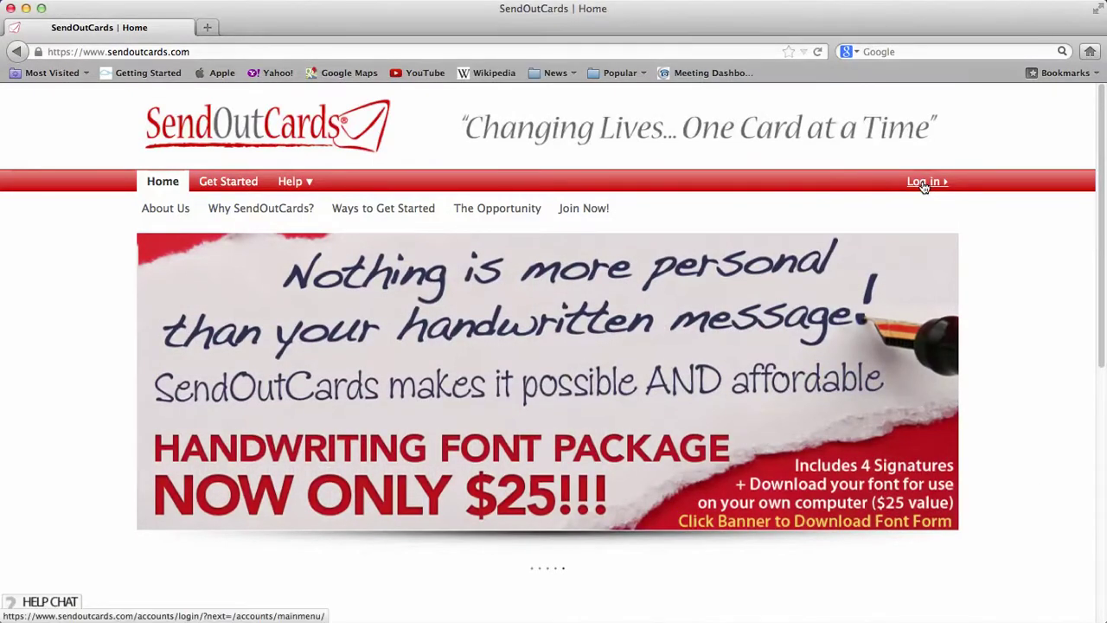
pyautogui.click(923, 185)
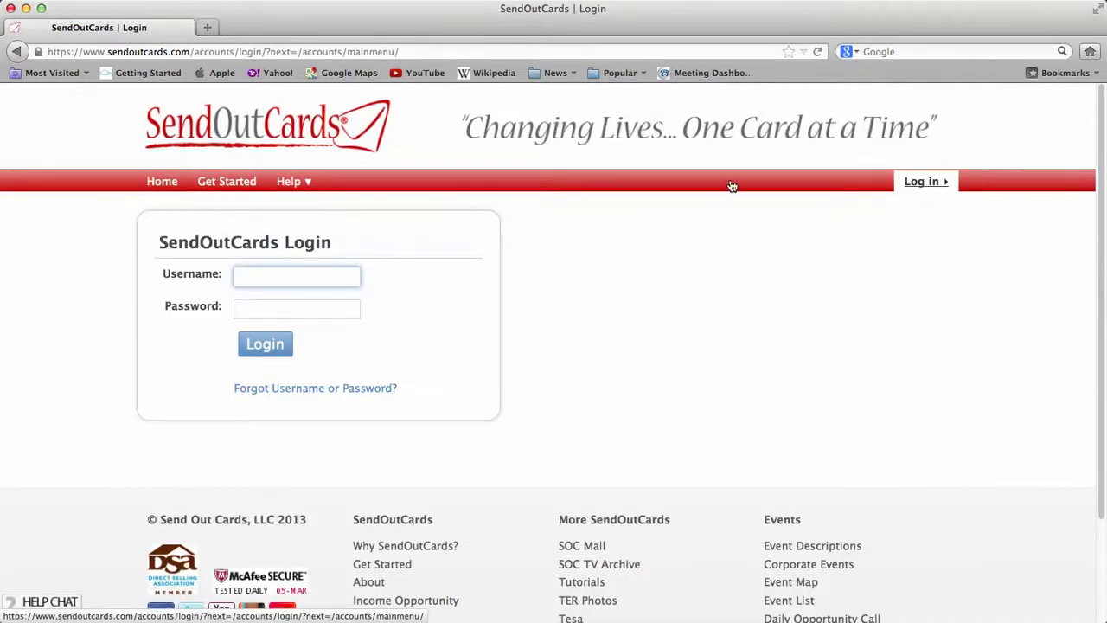
pyautogui.click(301, 271)
pyautogui.click(277, 293)
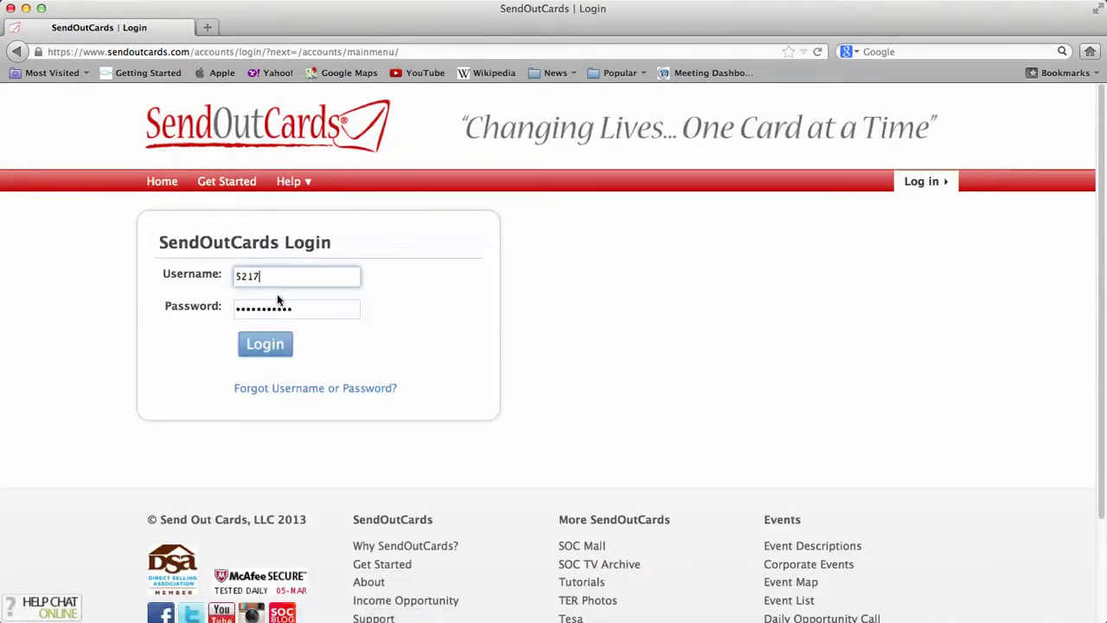
pyautogui.click(256, 350)
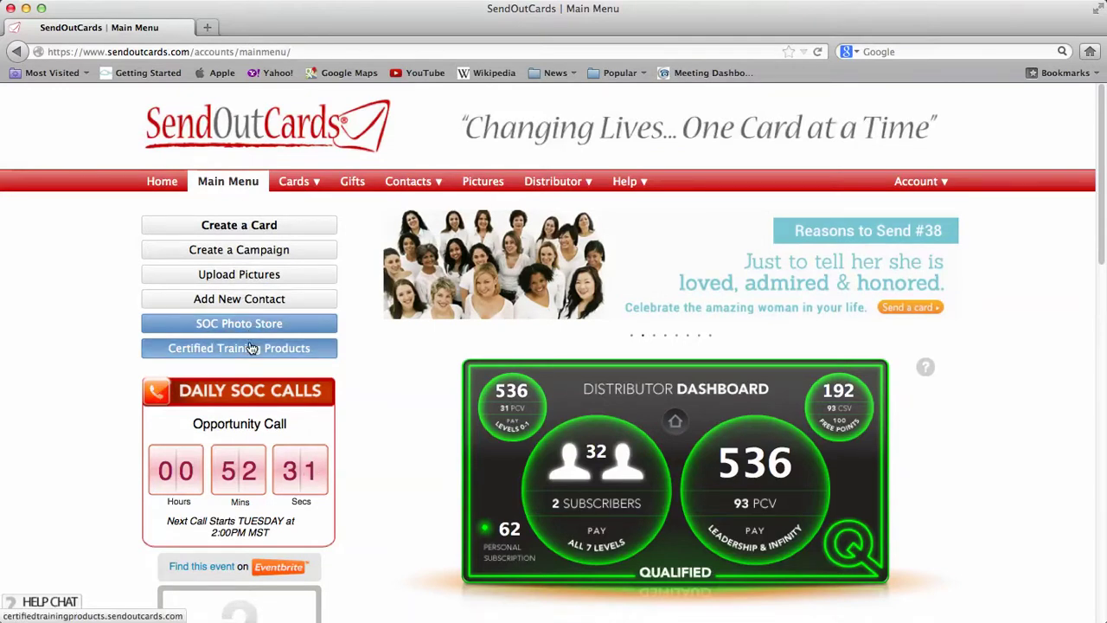
# Show and hide the site tips on the main menu page, and look over the Help and Distributor options.
pyautogui.moveTo(909, 184)
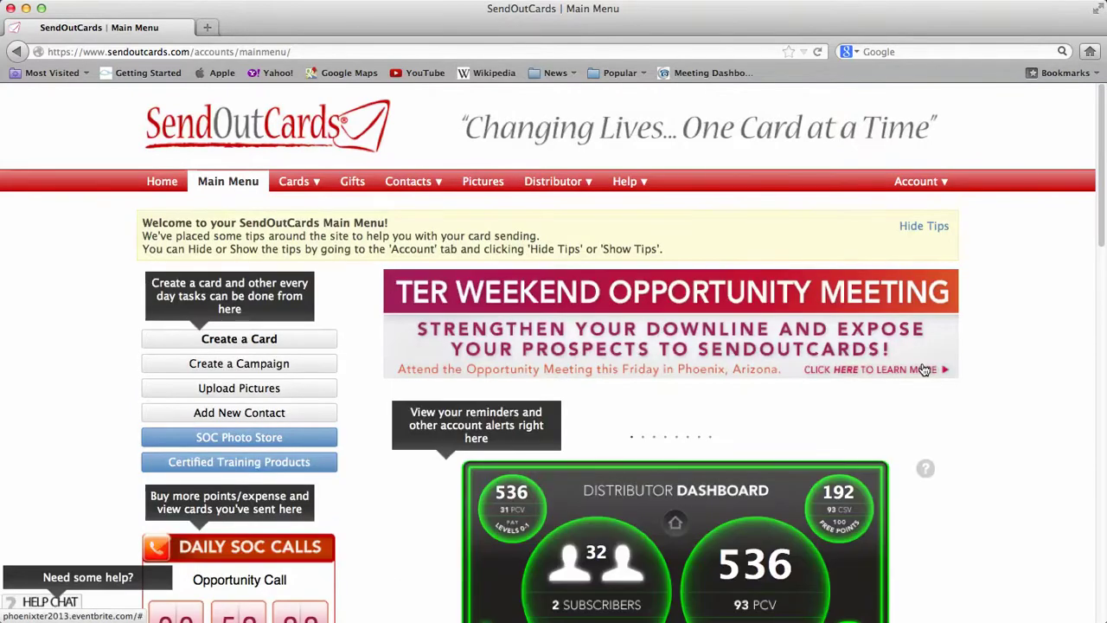
pyautogui.click(922, 226)
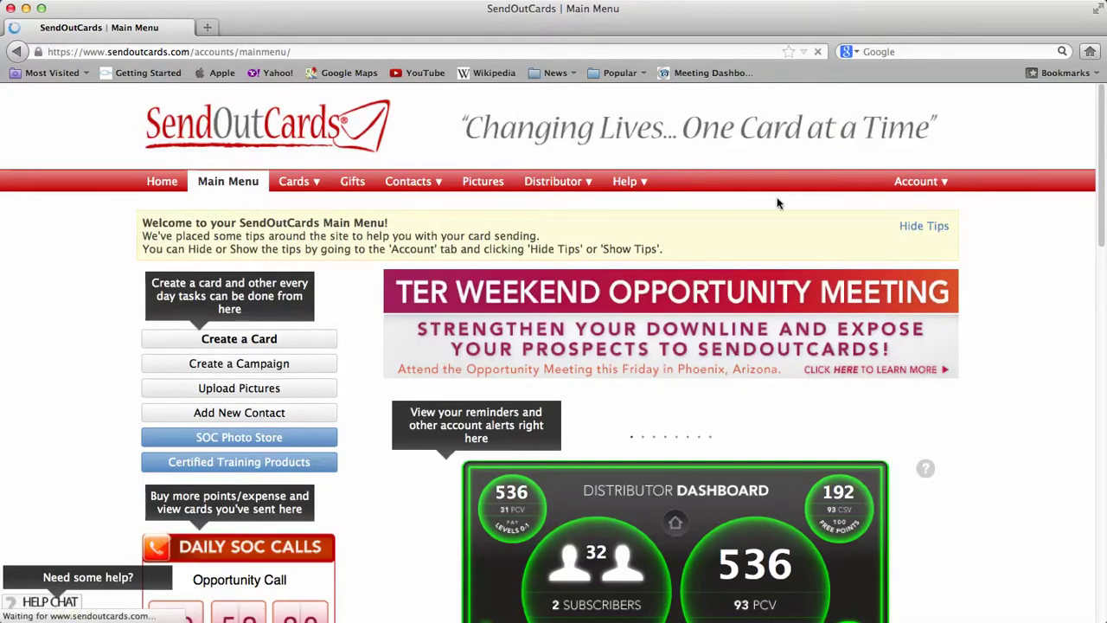
pyautogui.moveTo(644, 187)
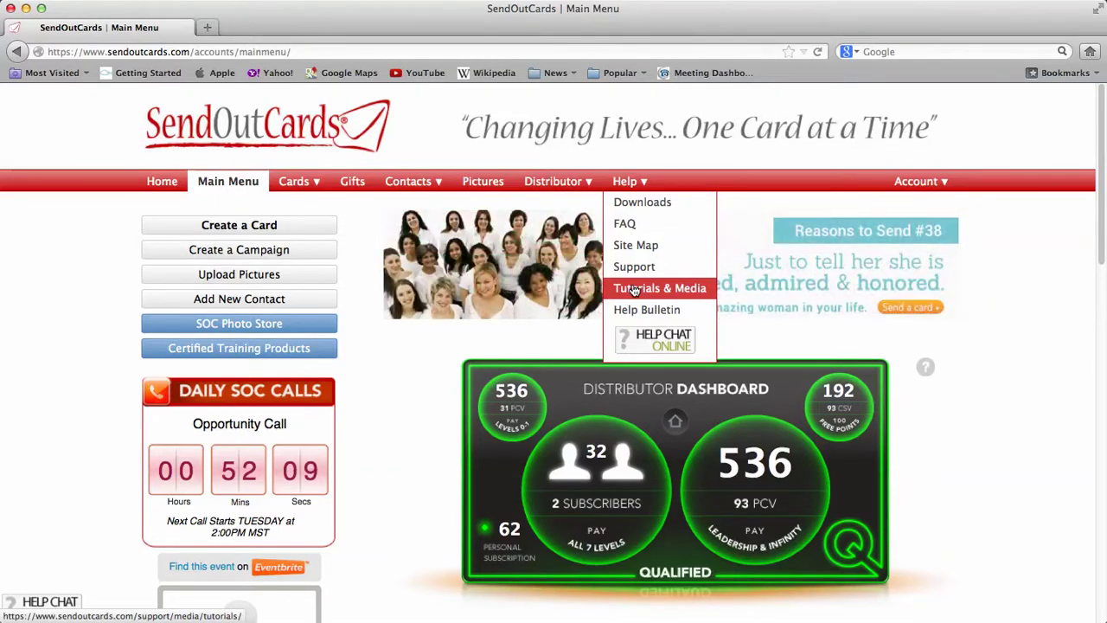
pyautogui.moveTo(562, 181)
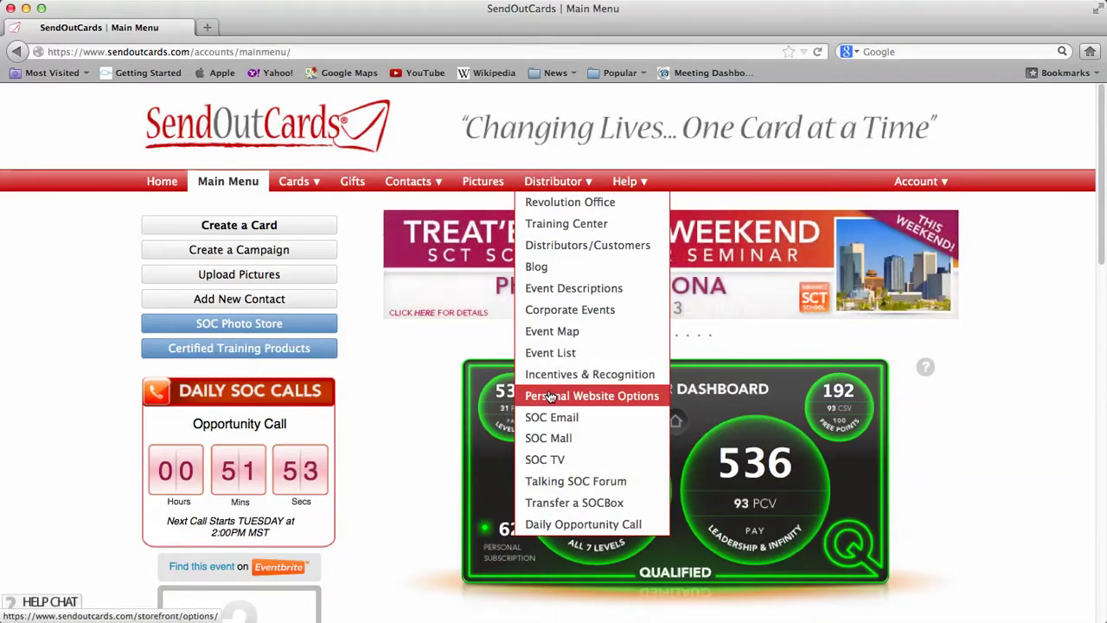
# Upload the photo Maine 266 from the computer's iPhoto Photos collection to the picture library.
pyautogui.click(481, 189)
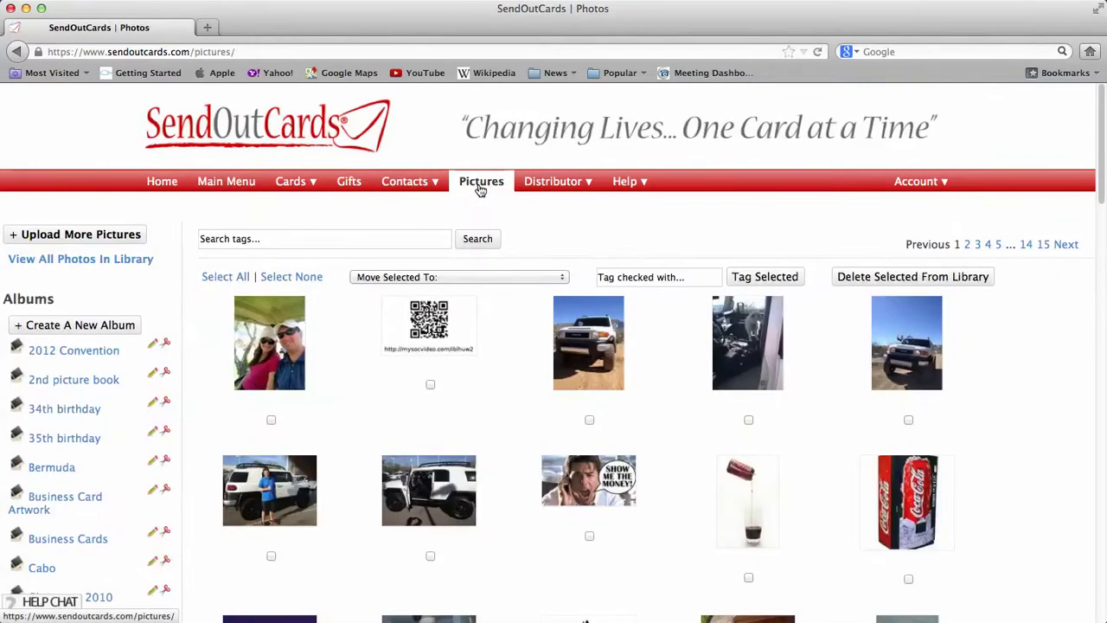
pyautogui.click(80, 237)
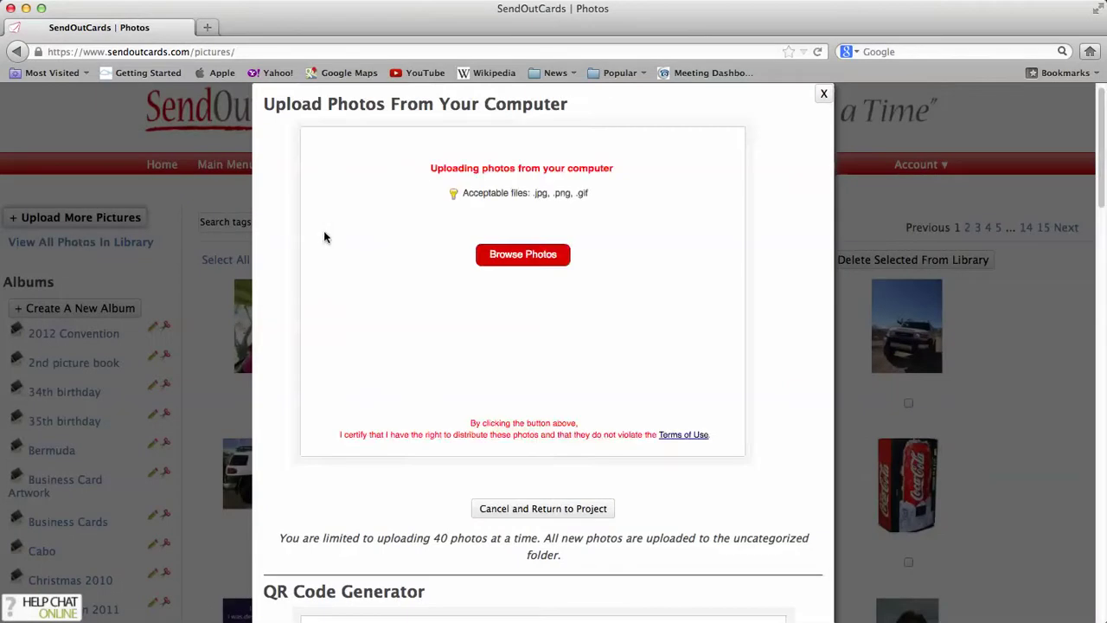
pyautogui.click(547, 256)
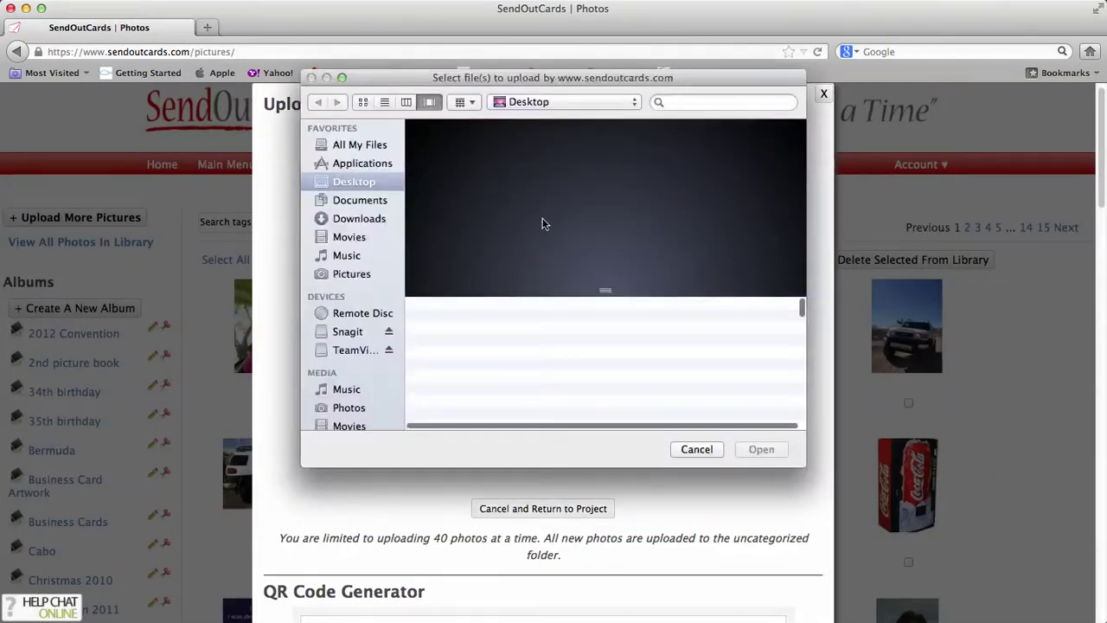
pyautogui.scroll(-3, 350, 345)
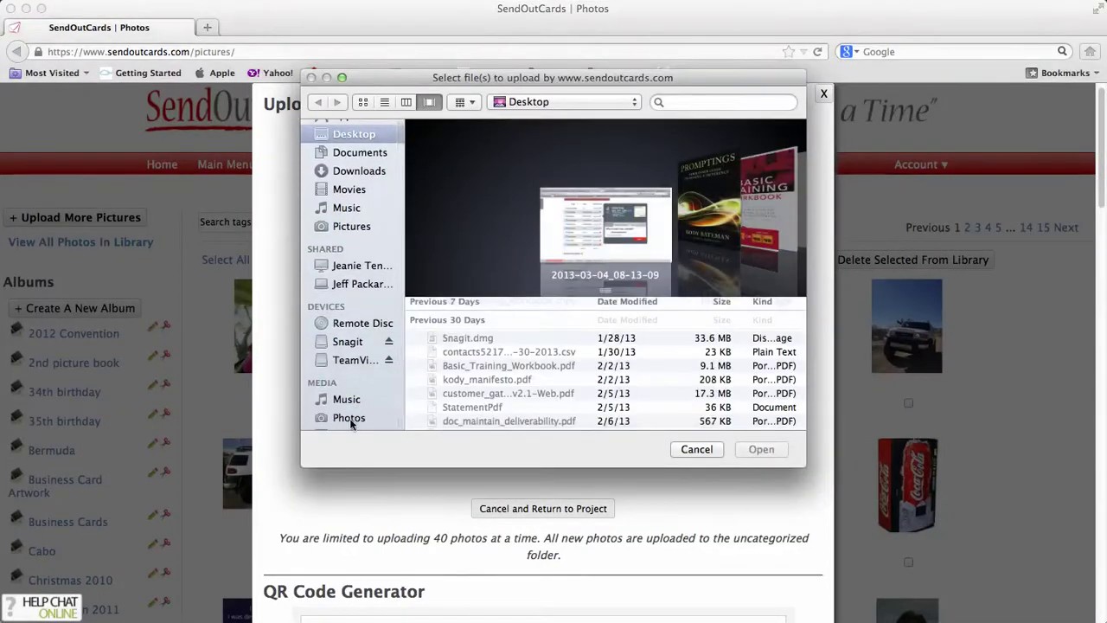
pyautogui.click(349, 417)
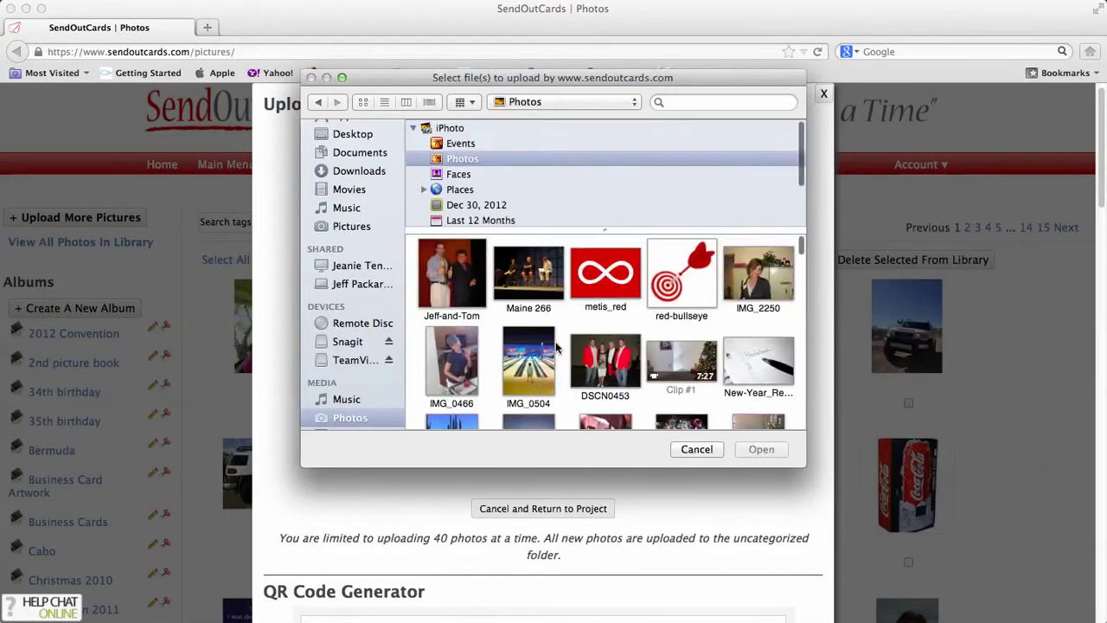
pyautogui.doubleClick(511, 273)
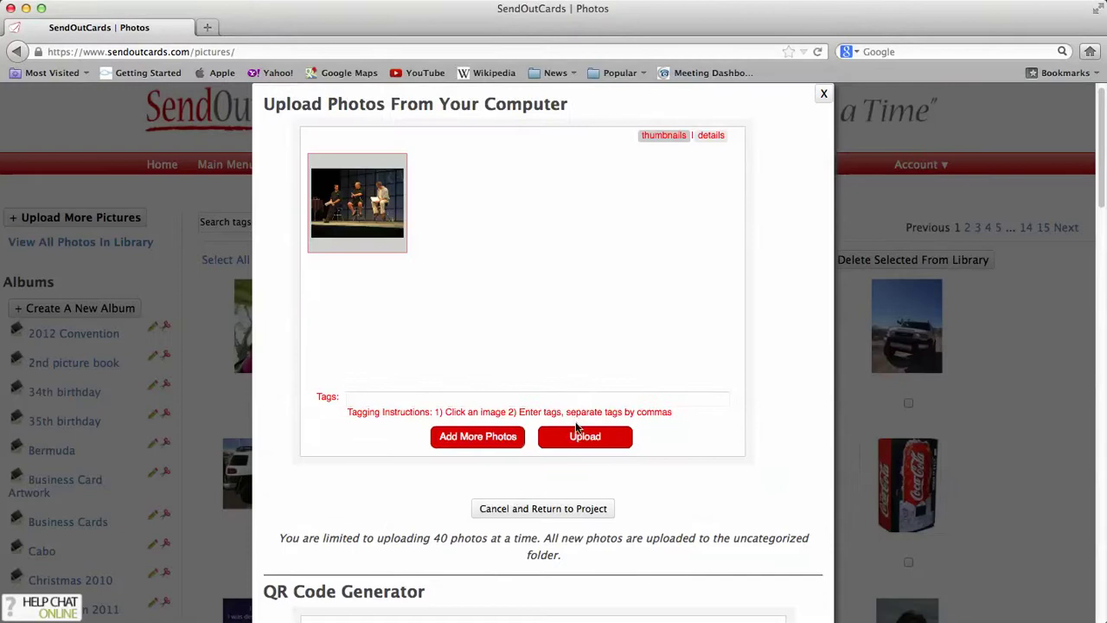
pyautogui.click(578, 436)
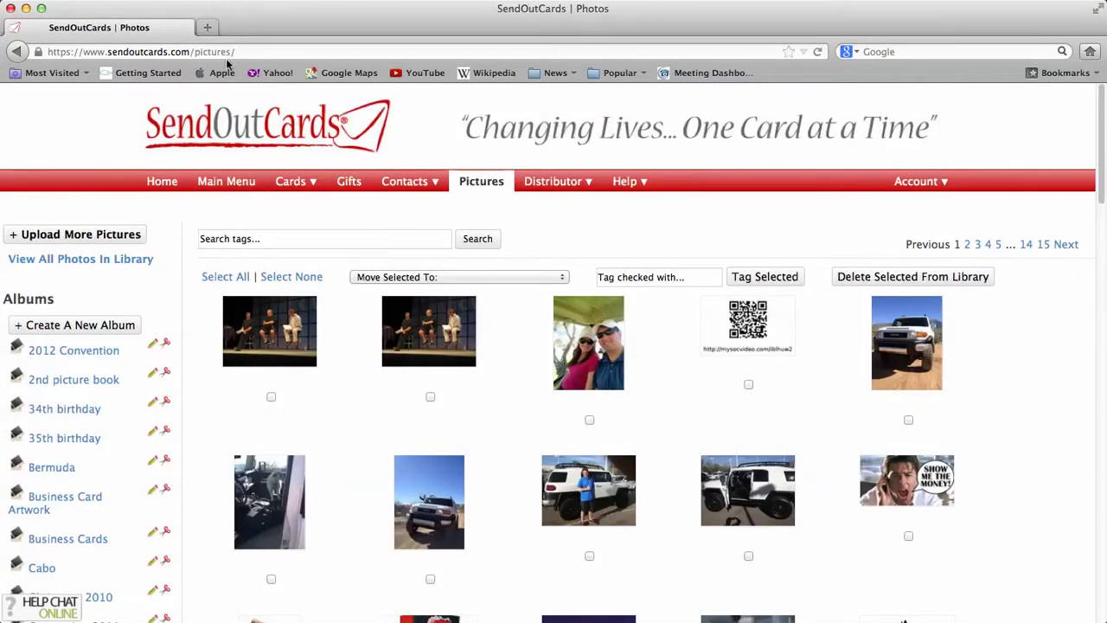
# Examine the QR Code Generator in the photo upload dialog without generating a code, and close the dialog.
pyautogui.click(130, 235)
pyautogui.scroll(-5, 448, 342)
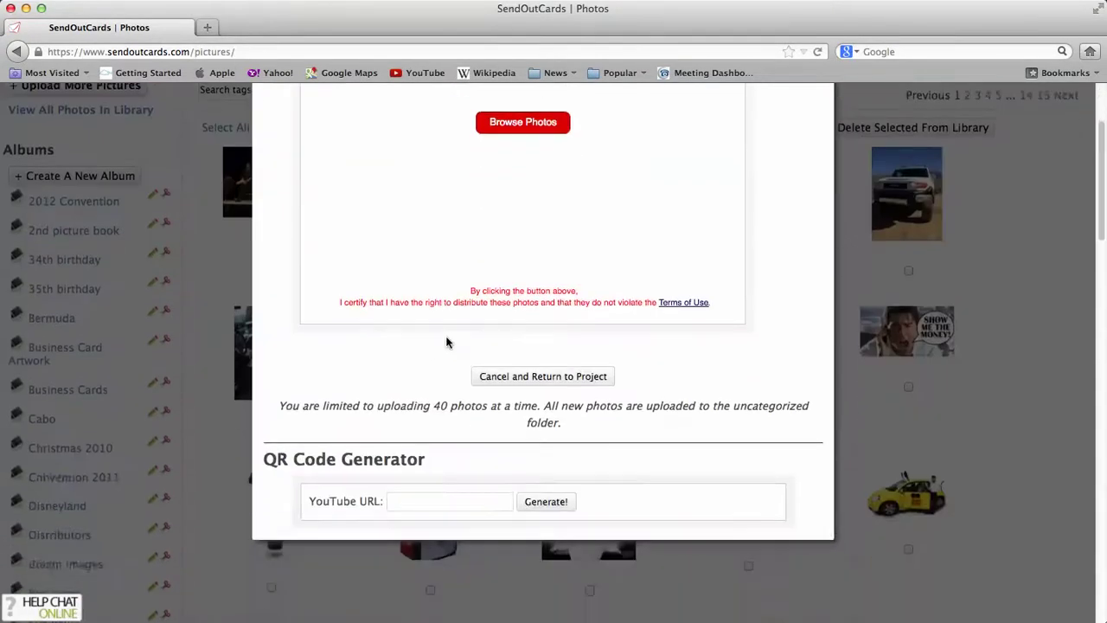
pyautogui.click(412, 441)
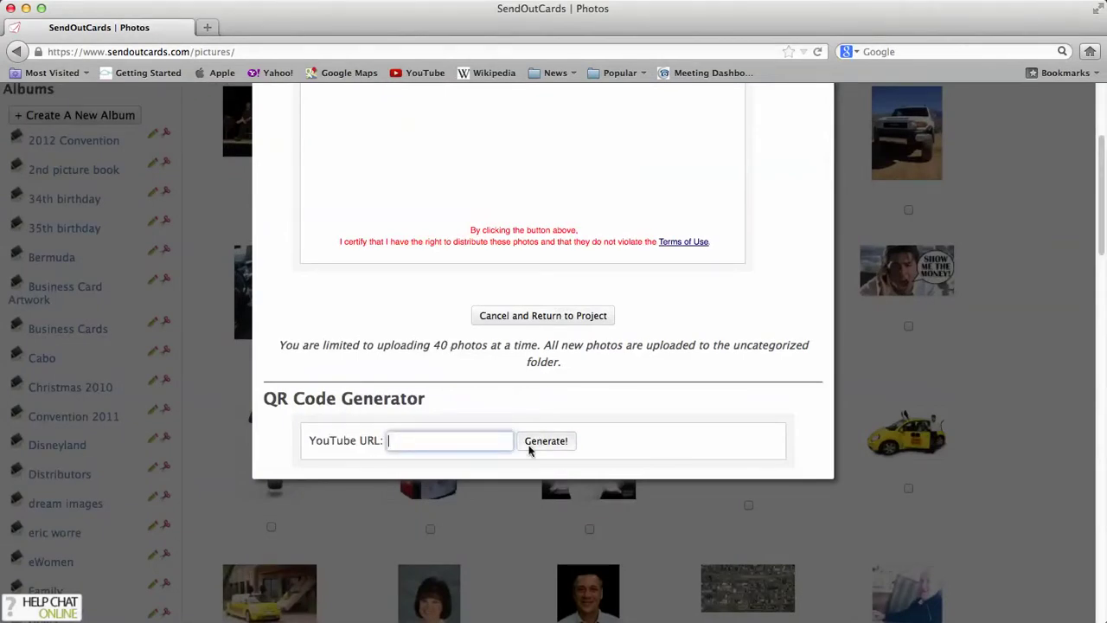
pyautogui.scroll(5, 534, 451)
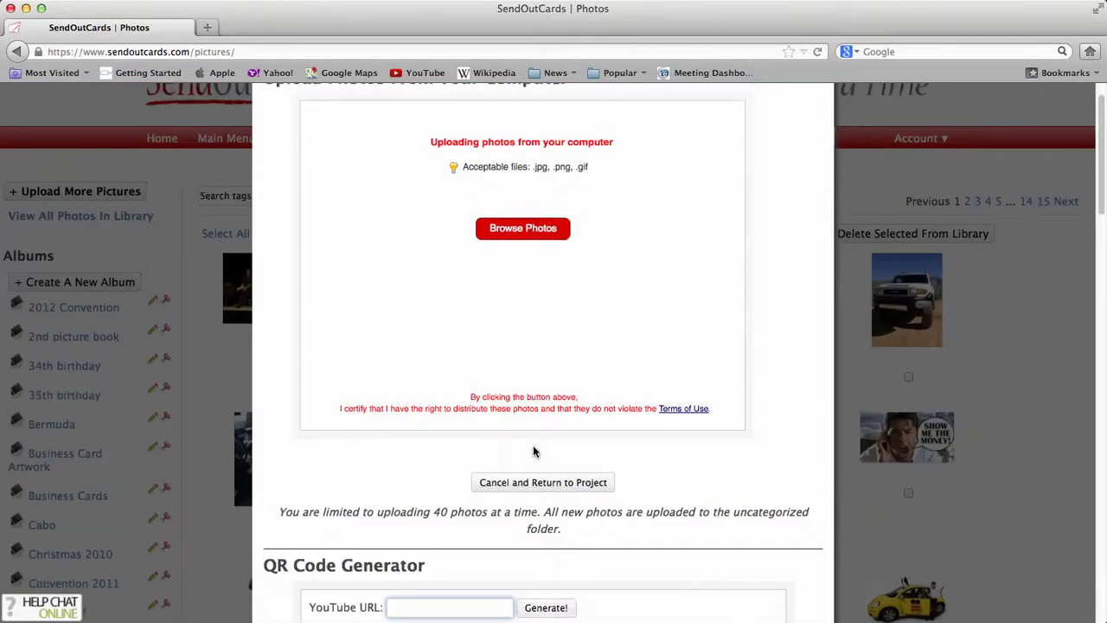
pyautogui.click(823, 110)
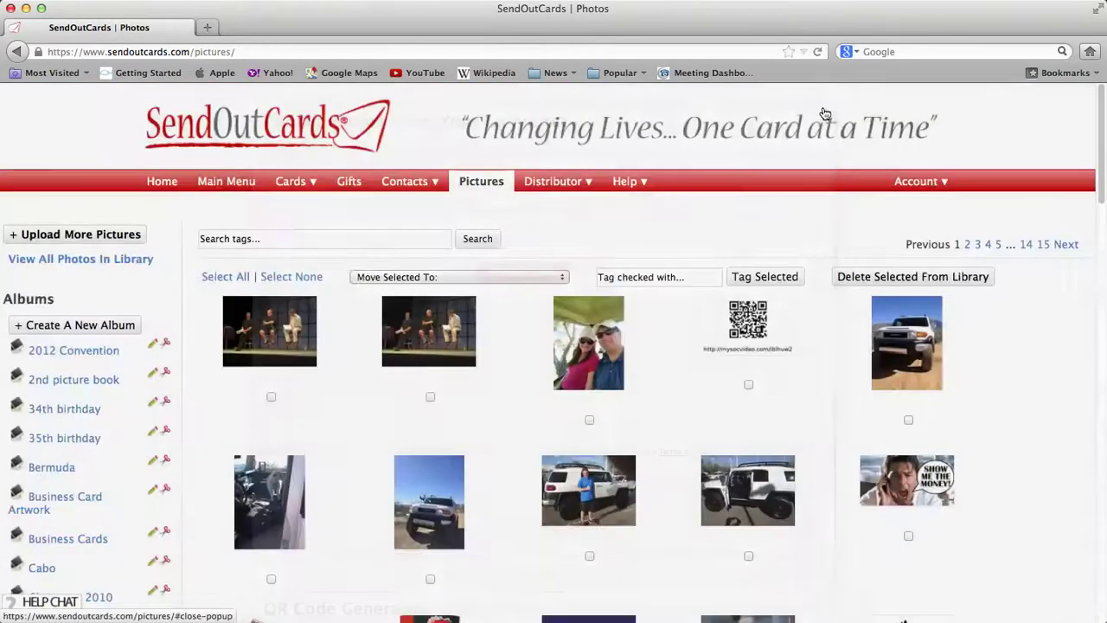
# Open a blank new contact form and examine its fields for address, important dates, spouse, children, group membership and notes.
pyautogui.moveTo(423, 188)
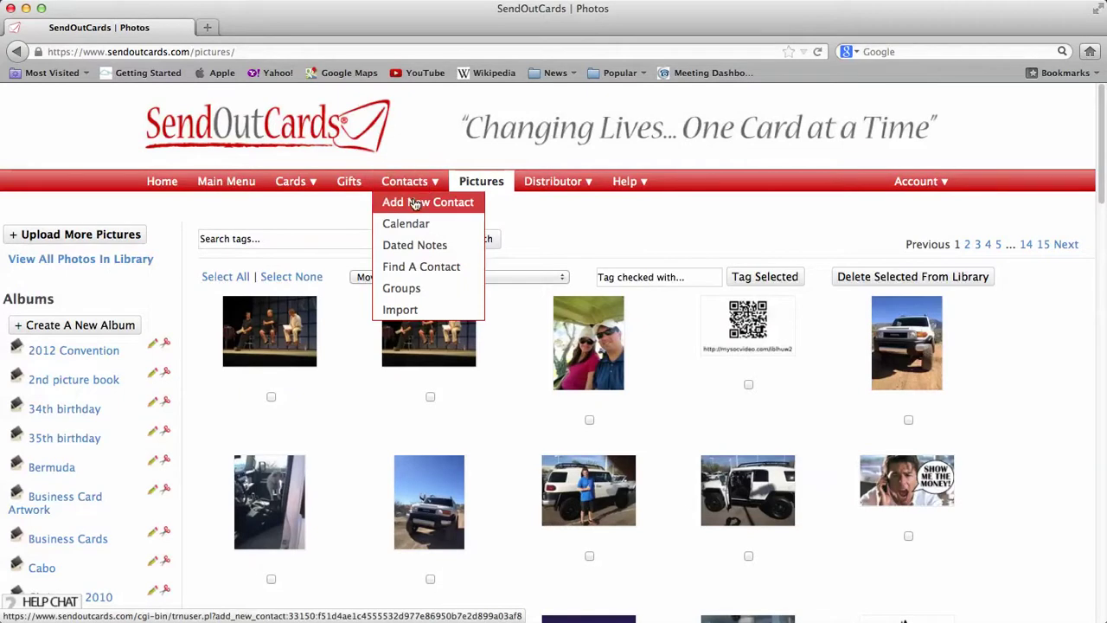
pyautogui.click(414, 203)
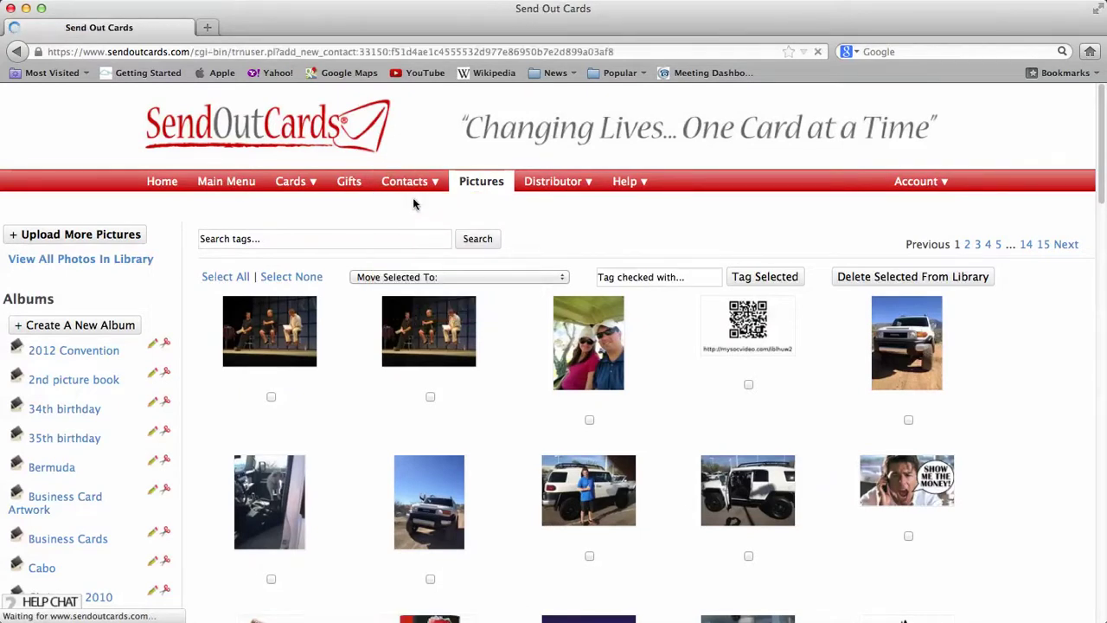
pyautogui.scroll(-8, 373, 309)
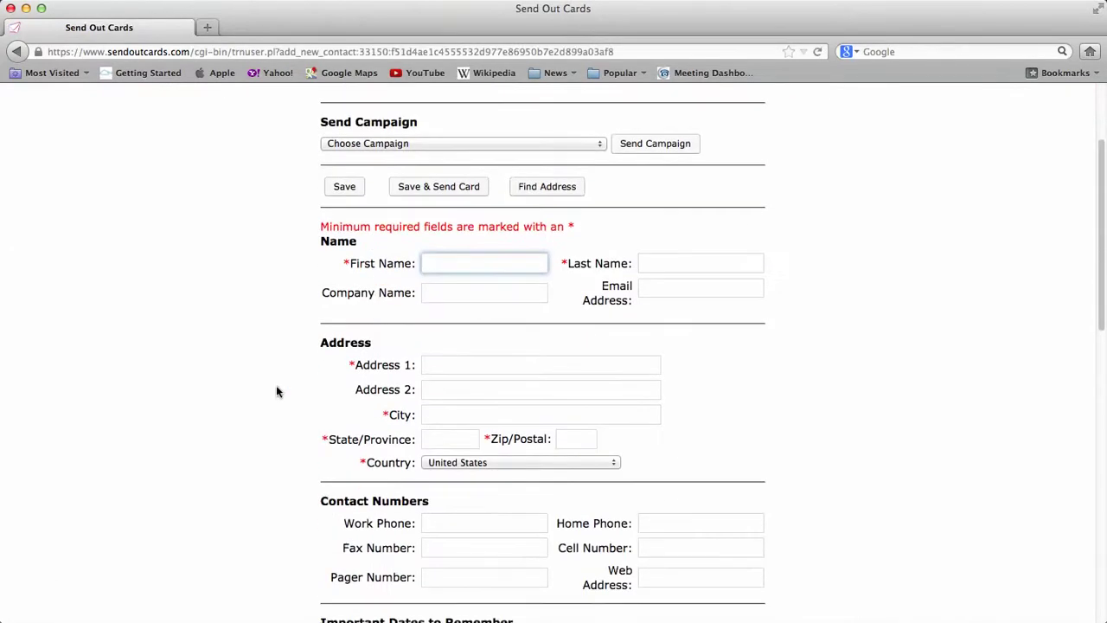
pyautogui.scroll(-3, 271, 397)
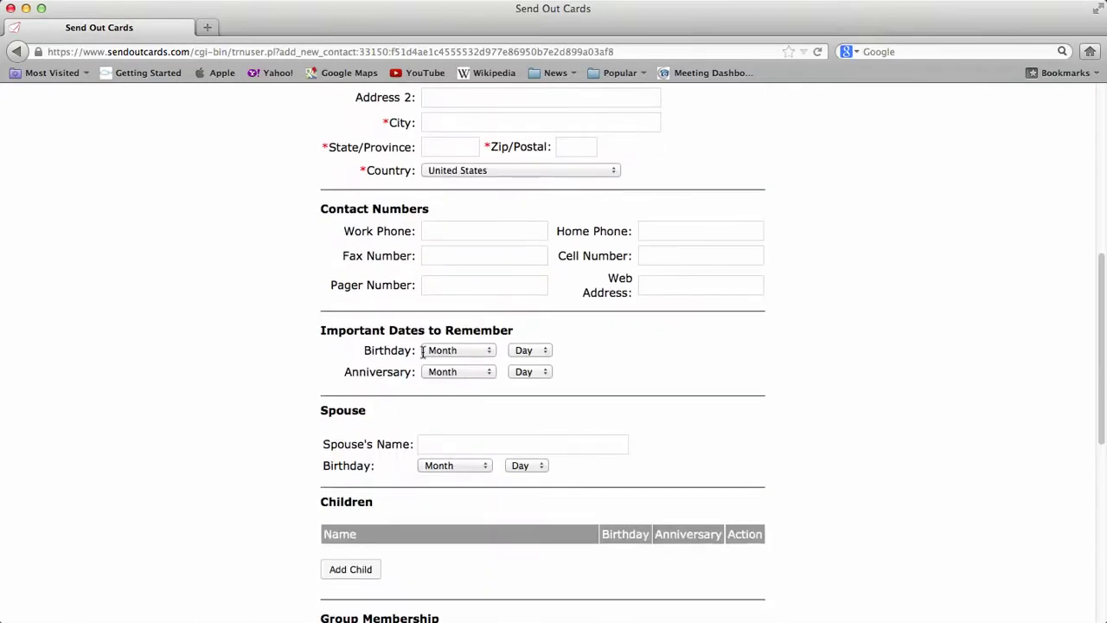
pyautogui.click(453, 350)
pyautogui.click(379, 355)
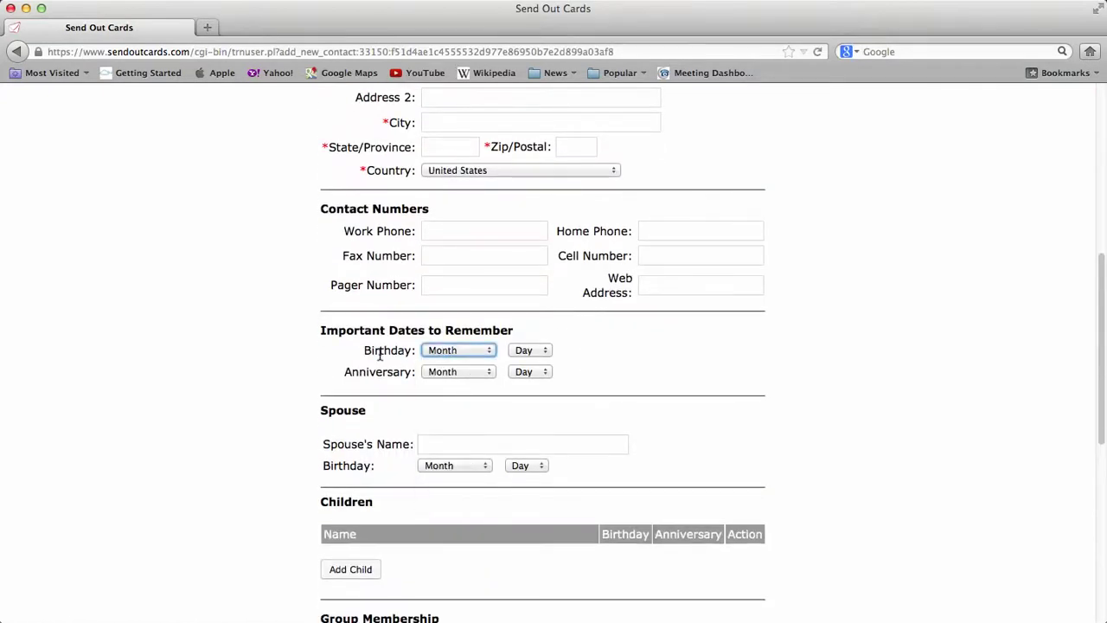
pyautogui.scroll(-2, 379, 357)
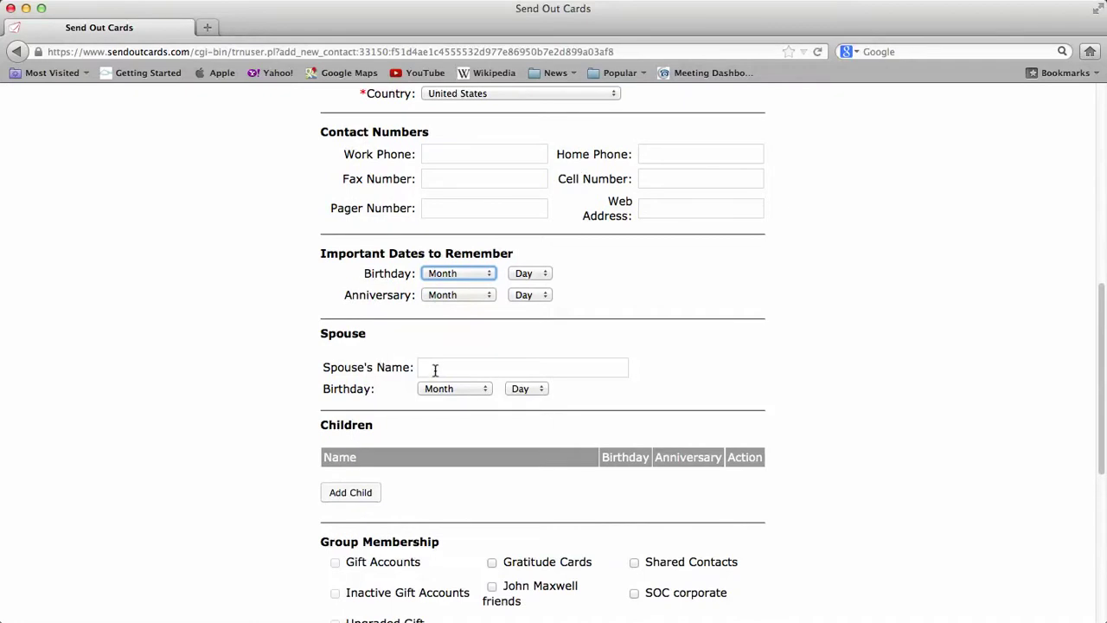
pyautogui.scroll(-4, 364, 474)
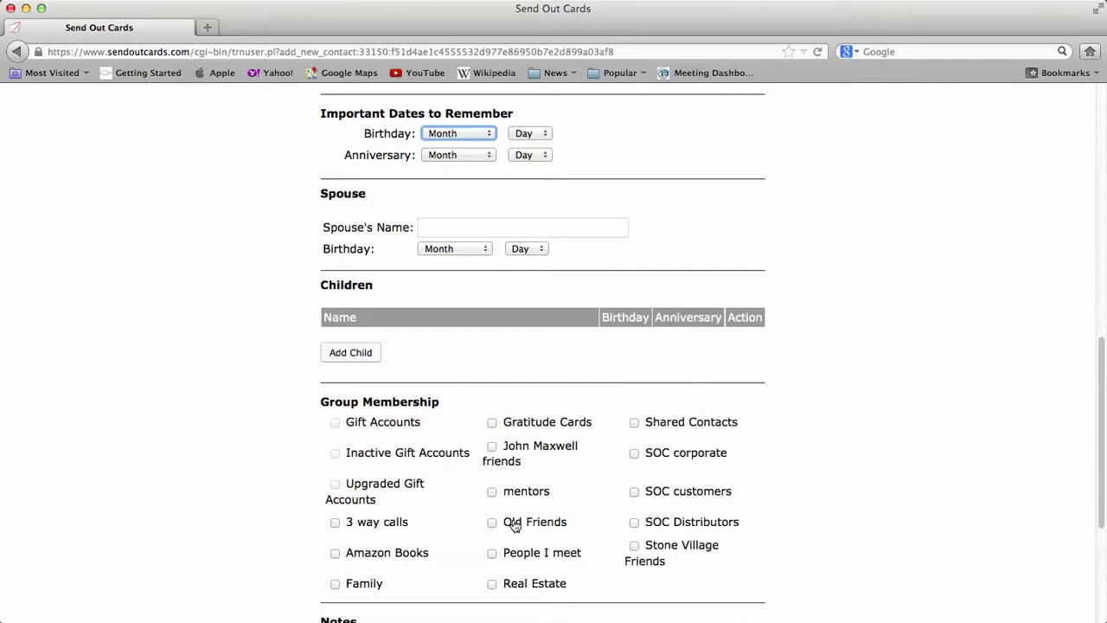
pyautogui.scroll(-5, 514, 525)
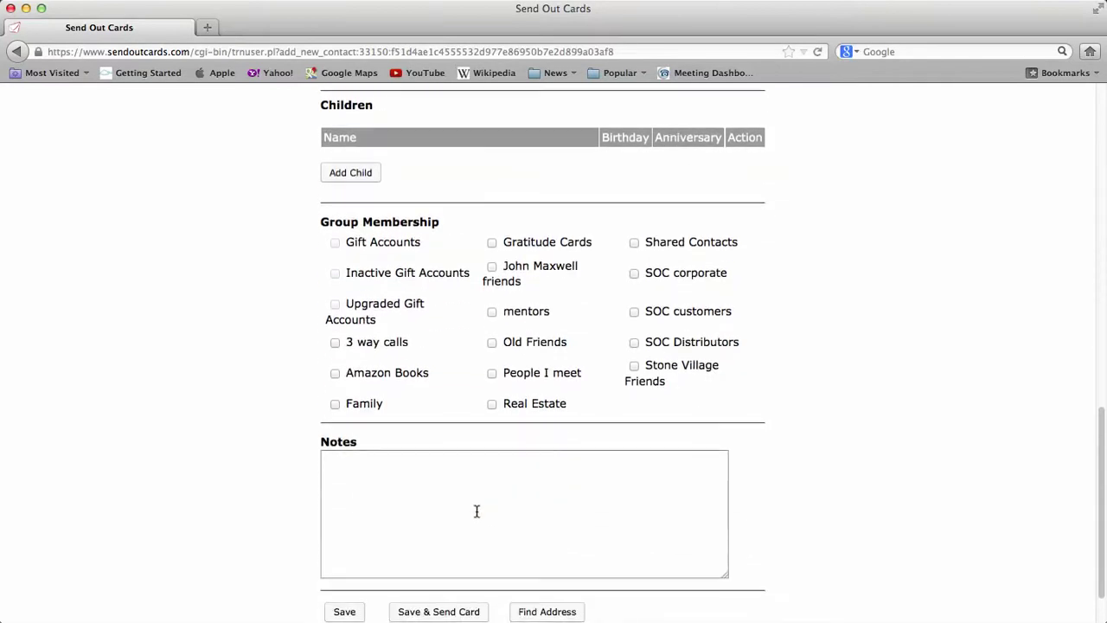
pyautogui.scroll(-2, 477, 511)
pyautogui.scroll(15, 476, 511)
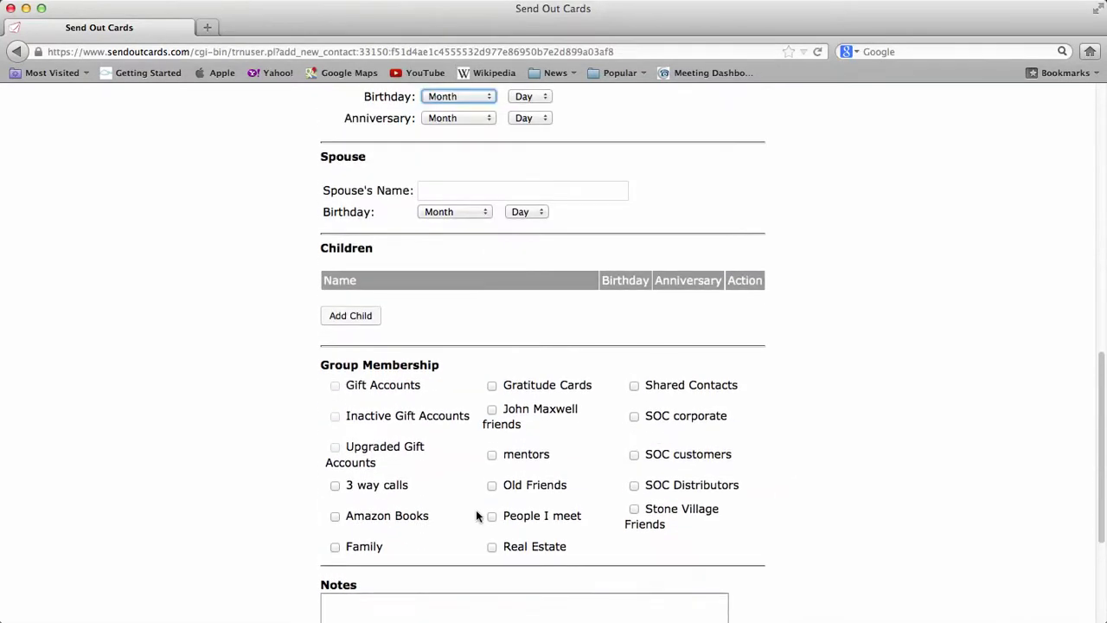
pyautogui.scroll(7, 476, 516)
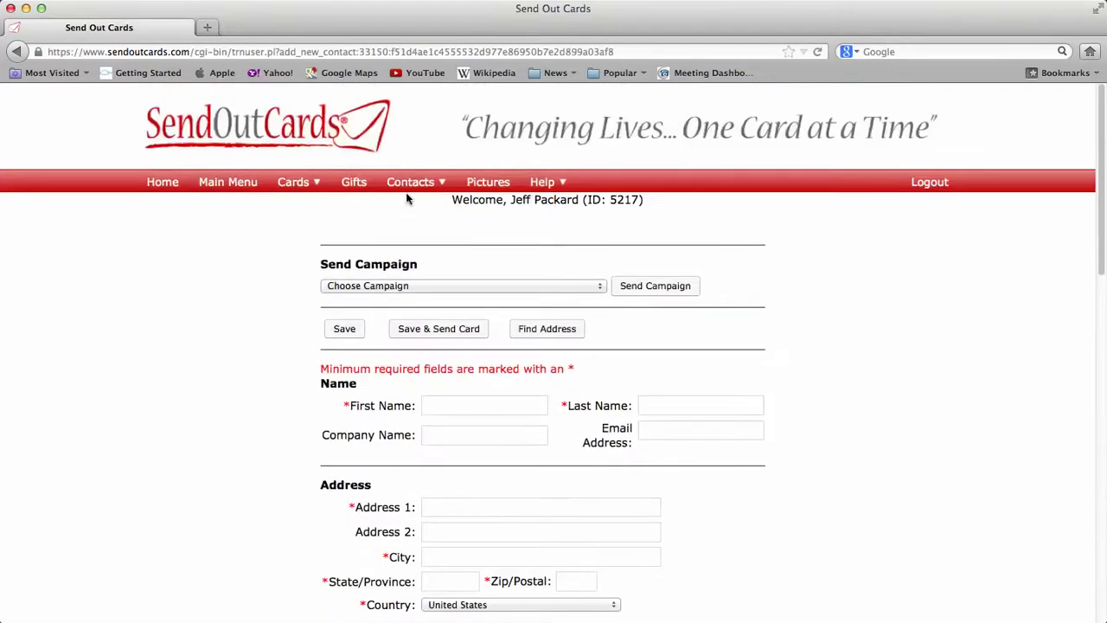
# Open the contact group management page, and review the existing groups and the contact import option.
pyautogui.moveTo(409, 185)
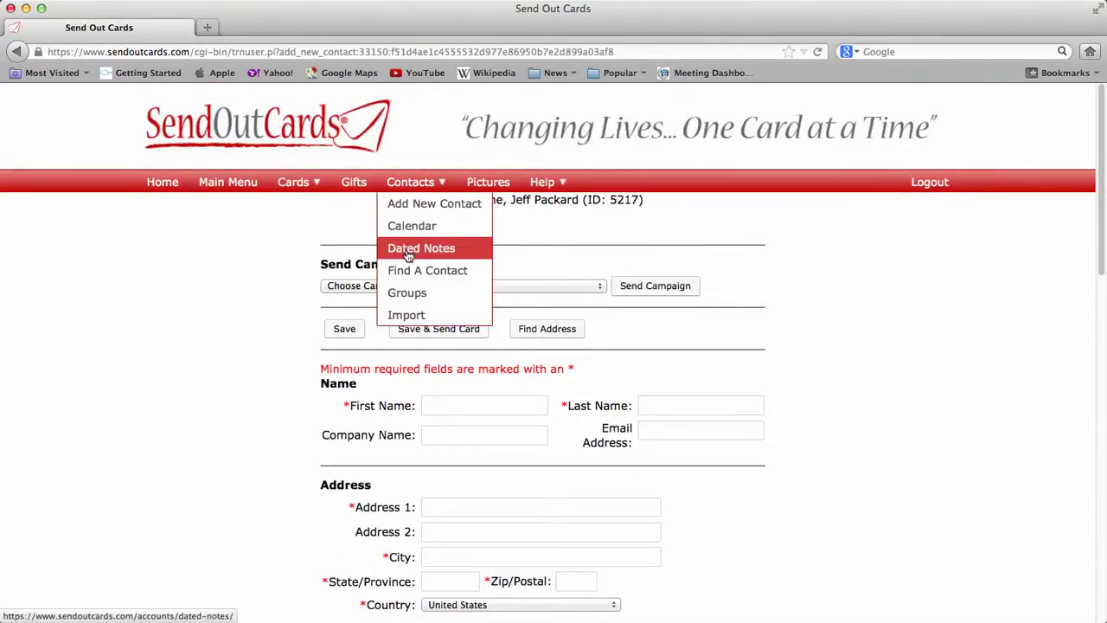
pyautogui.click(405, 294)
pyautogui.scroll(-3, 282, 310)
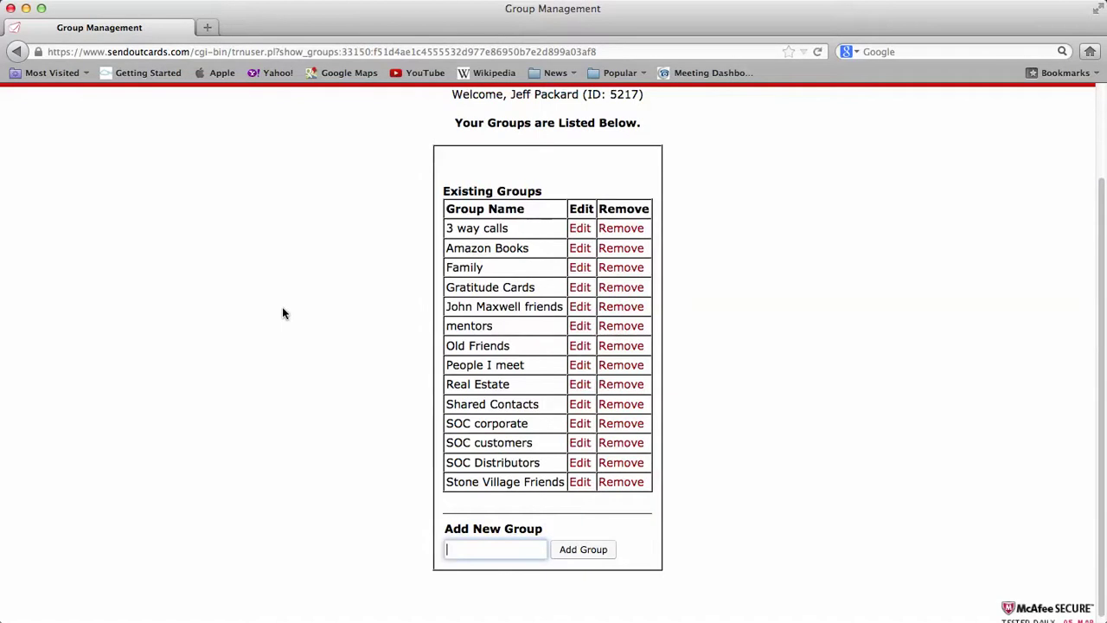
pyautogui.scroll(1, 282, 306)
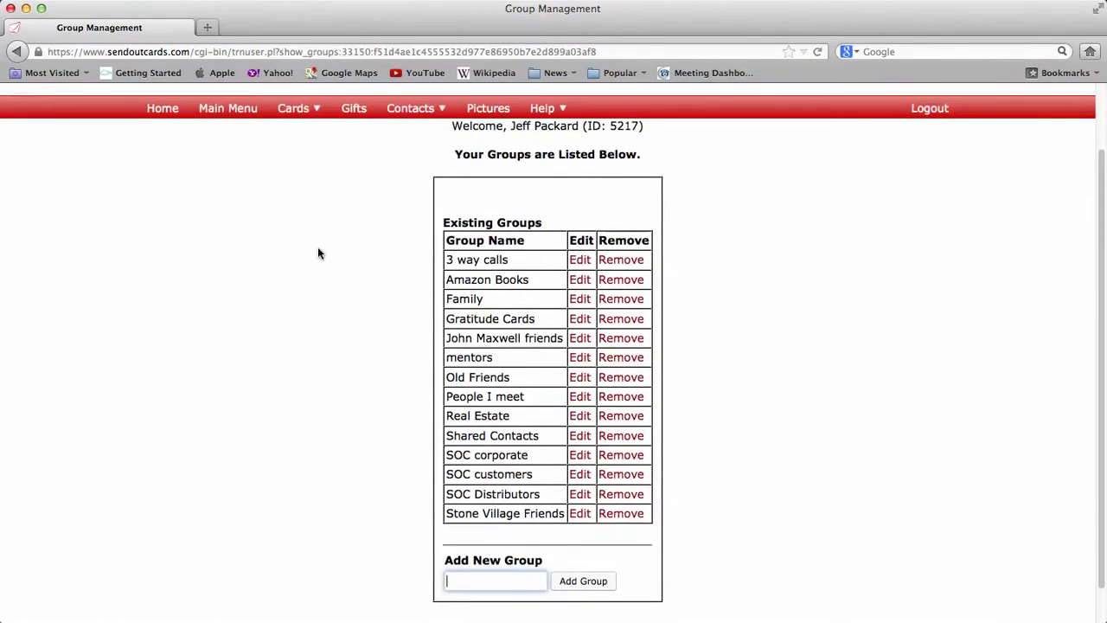
pyautogui.moveTo(410, 107)
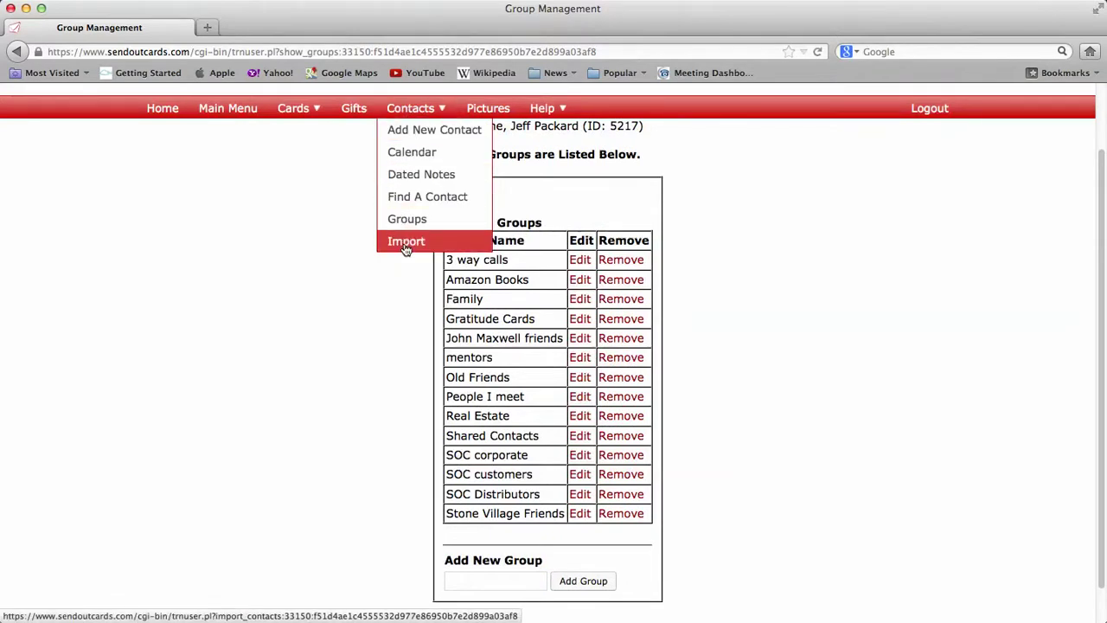
# Open the gift catalog and view its Gift Cards category.
pyautogui.click(356, 111)
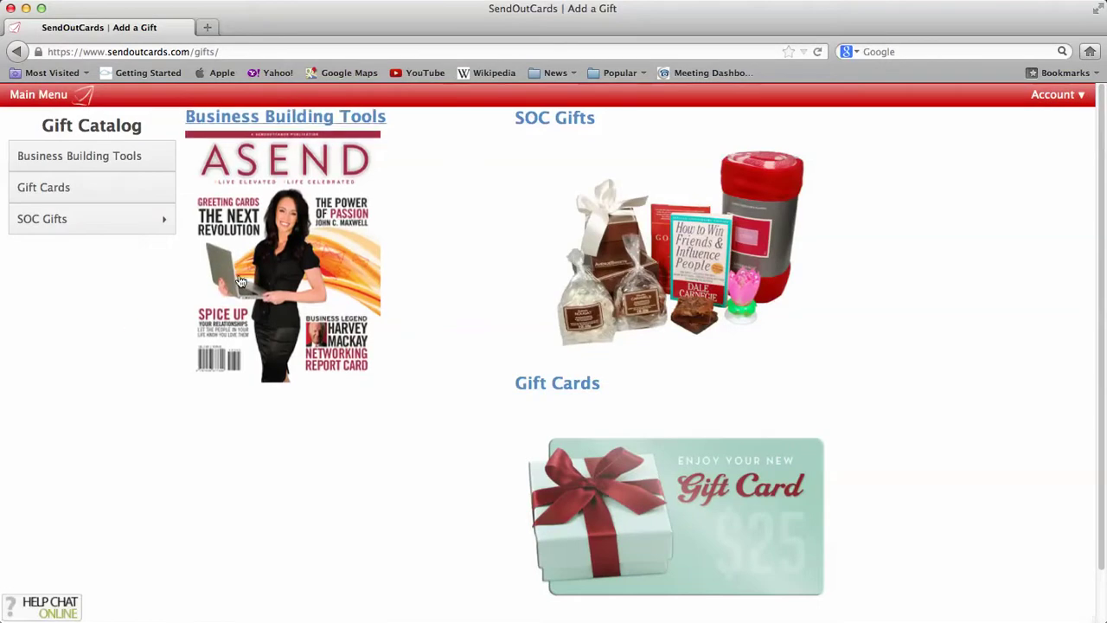
pyautogui.click(630, 472)
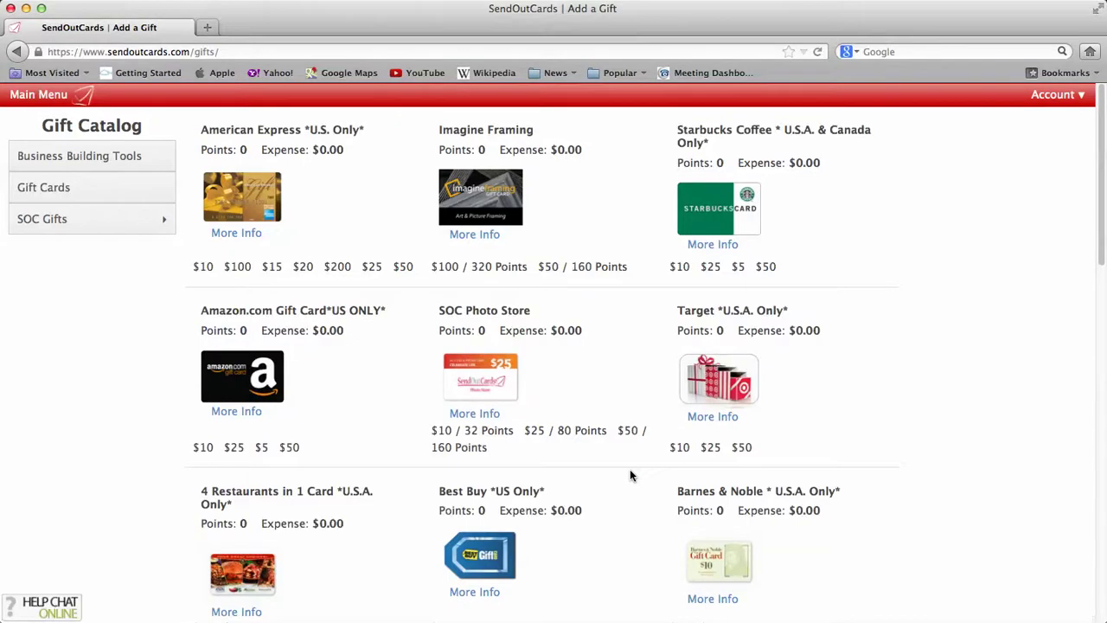
# Look over the gift cards, and browse the SOC Gifts through Gourmet Foods, Healthy Choices and For Pets.
pyautogui.scroll(-2, 630, 474)
pyautogui.scroll(2, 629, 474)
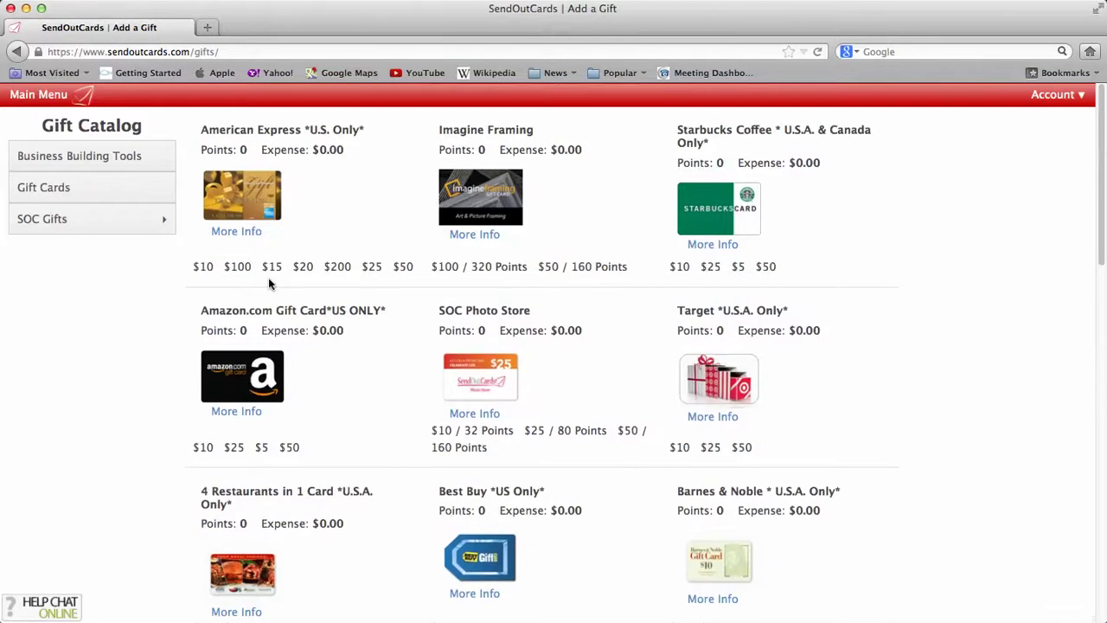
pyautogui.click(59, 219)
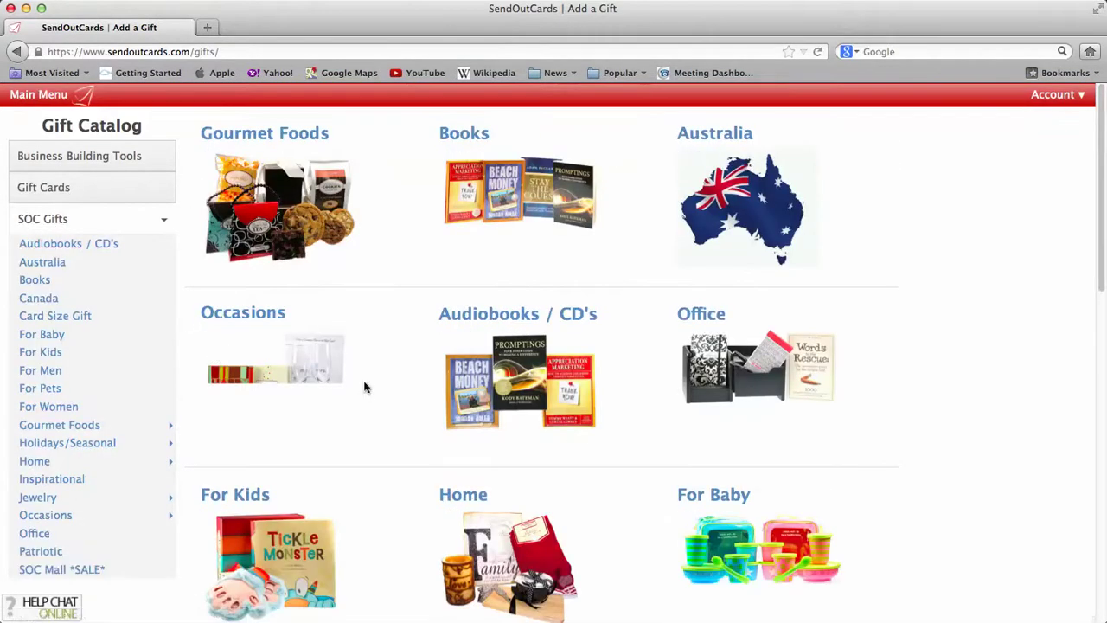
pyautogui.click(288, 221)
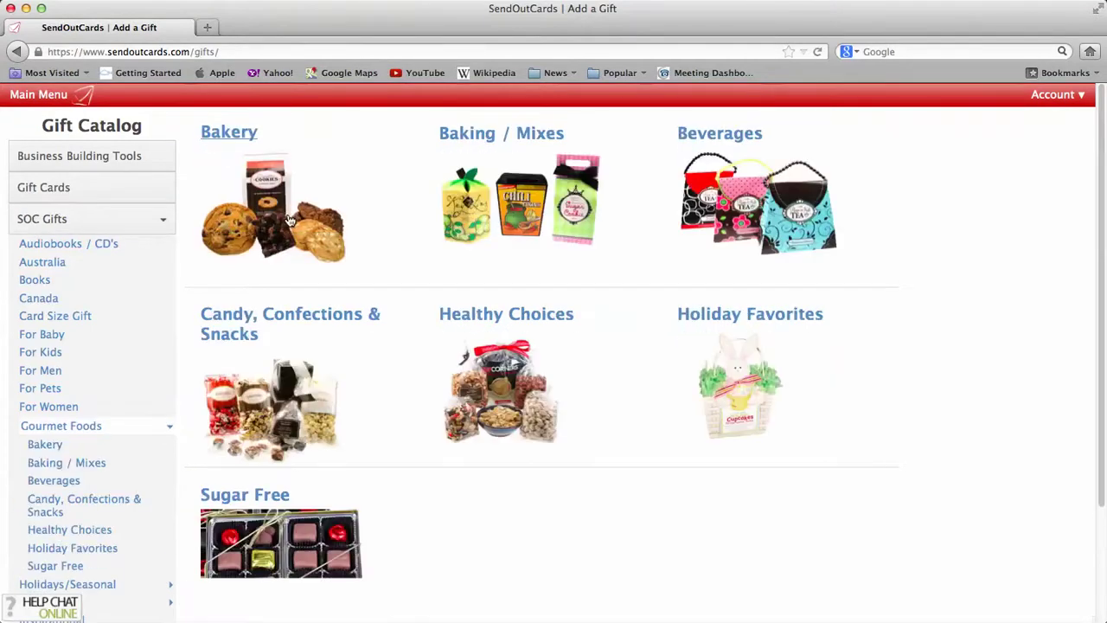
pyautogui.click(474, 369)
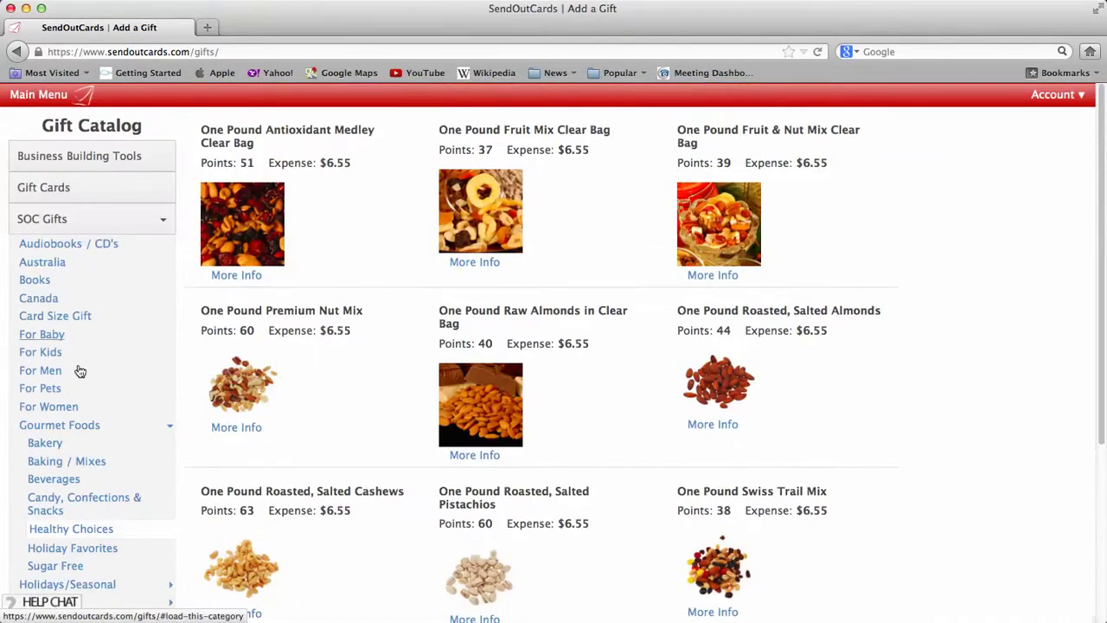
pyautogui.click(45, 389)
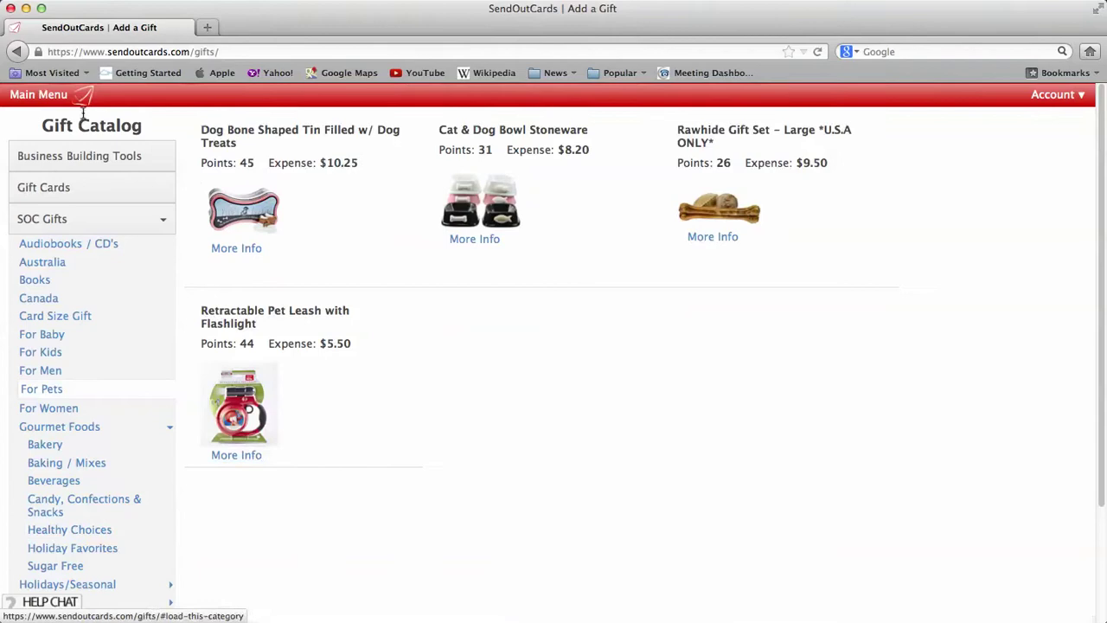
# Leave the gift catalog, start creating a card, and show the Motivational cards under Keeping In Touch.
pyautogui.click(42, 97)
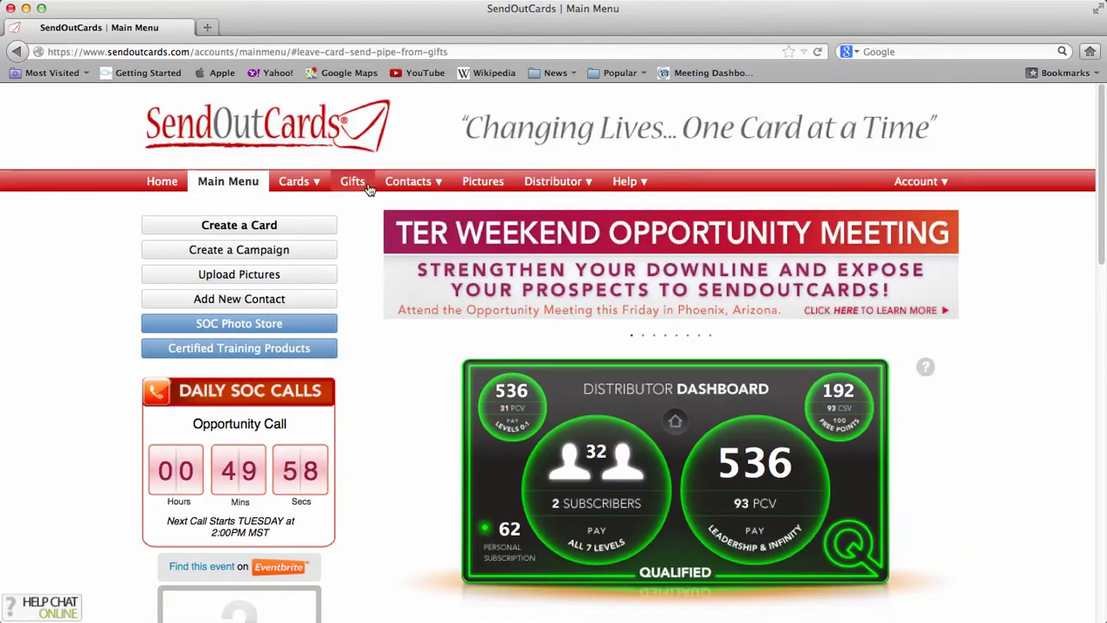
pyautogui.moveTo(309, 186)
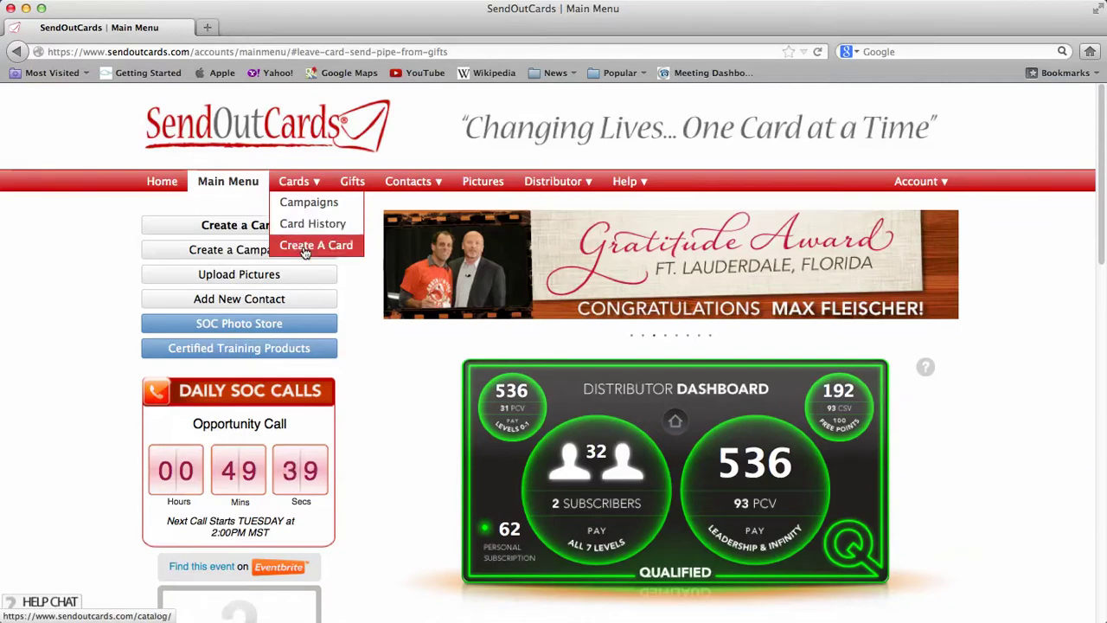
pyautogui.click(304, 246)
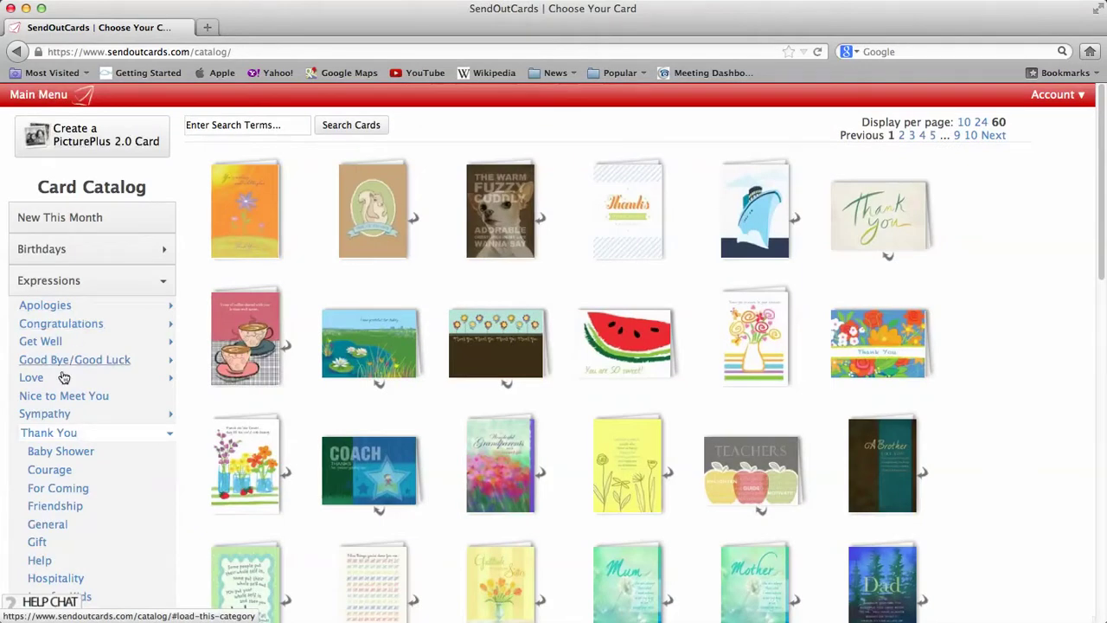
pyautogui.click(167, 282)
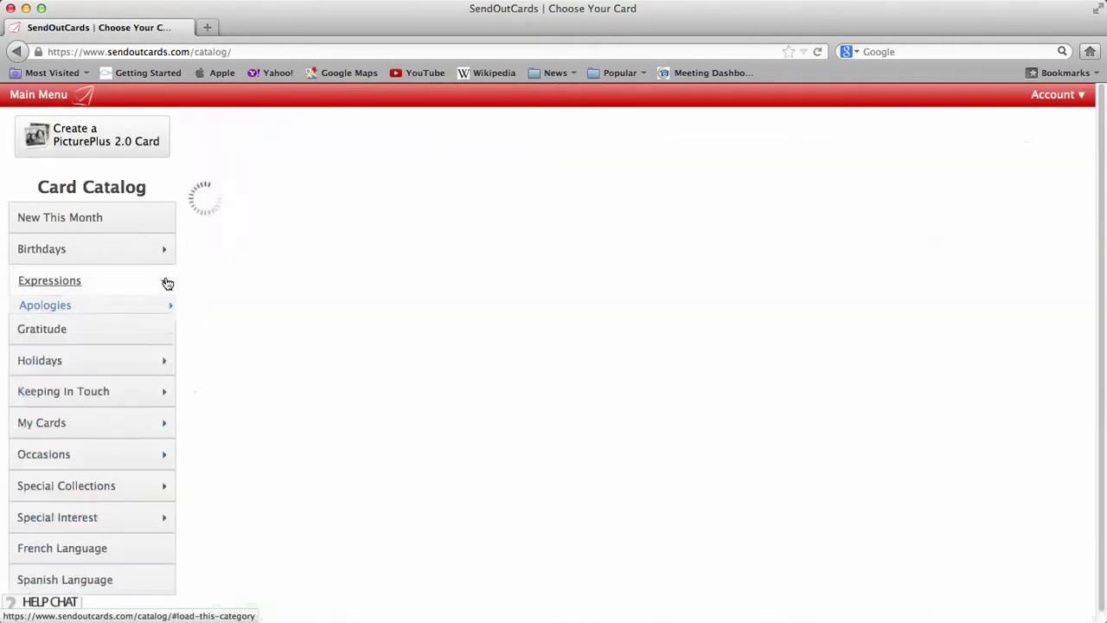
pyautogui.click(156, 372)
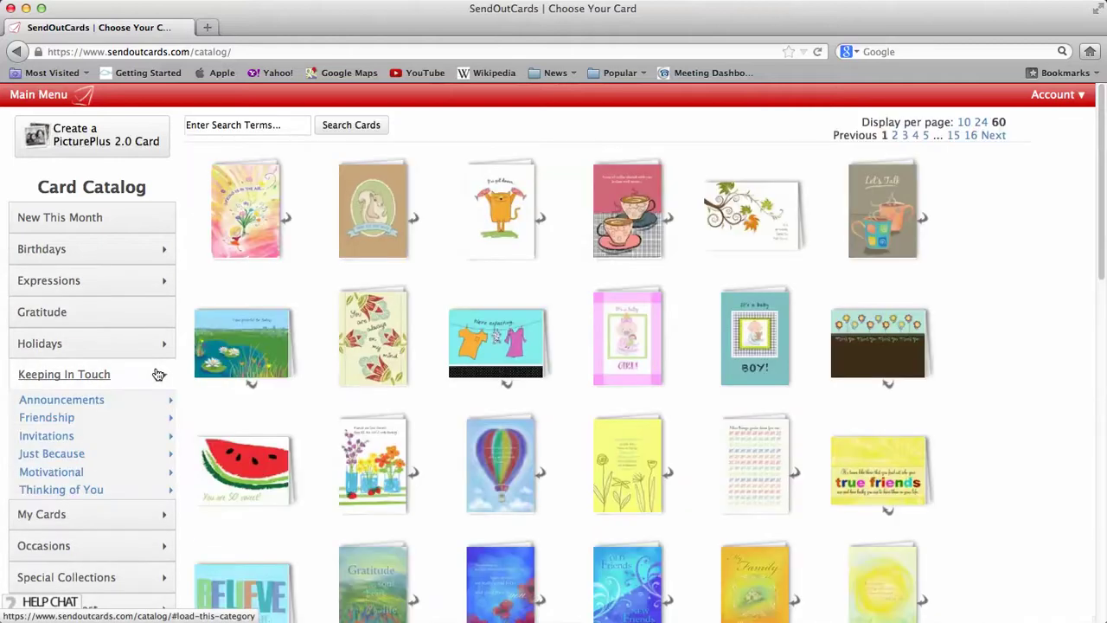
pyautogui.click(69, 472)
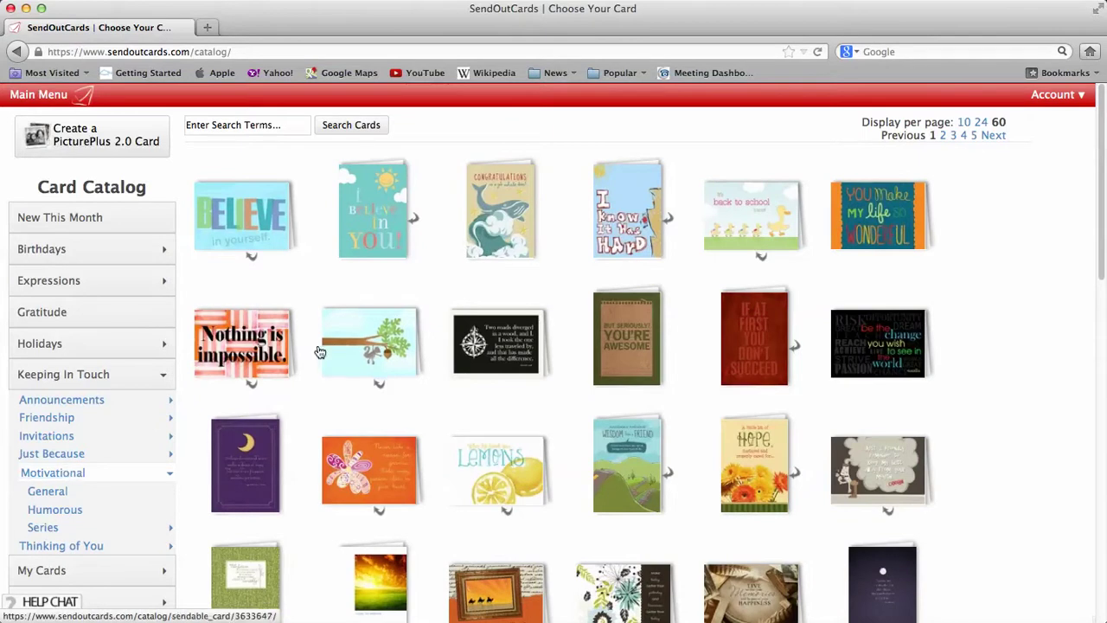
# Preview the inside of the "It's back to school time!" card, add it to favorites and close the preview.
pyautogui.click(747, 207)
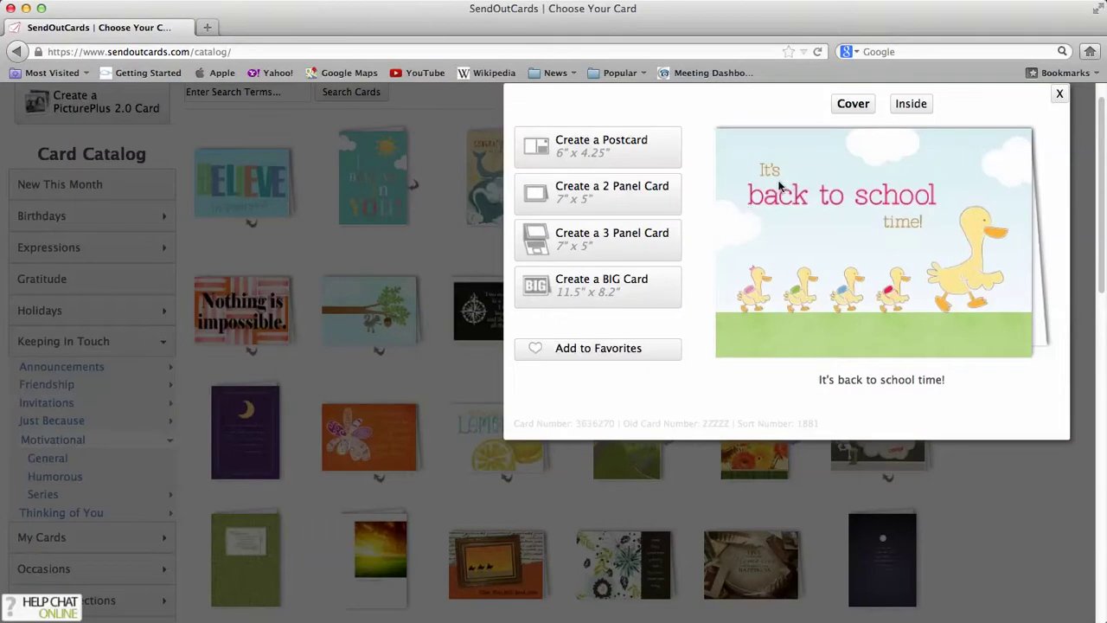
pyautogui.click(919, 105)
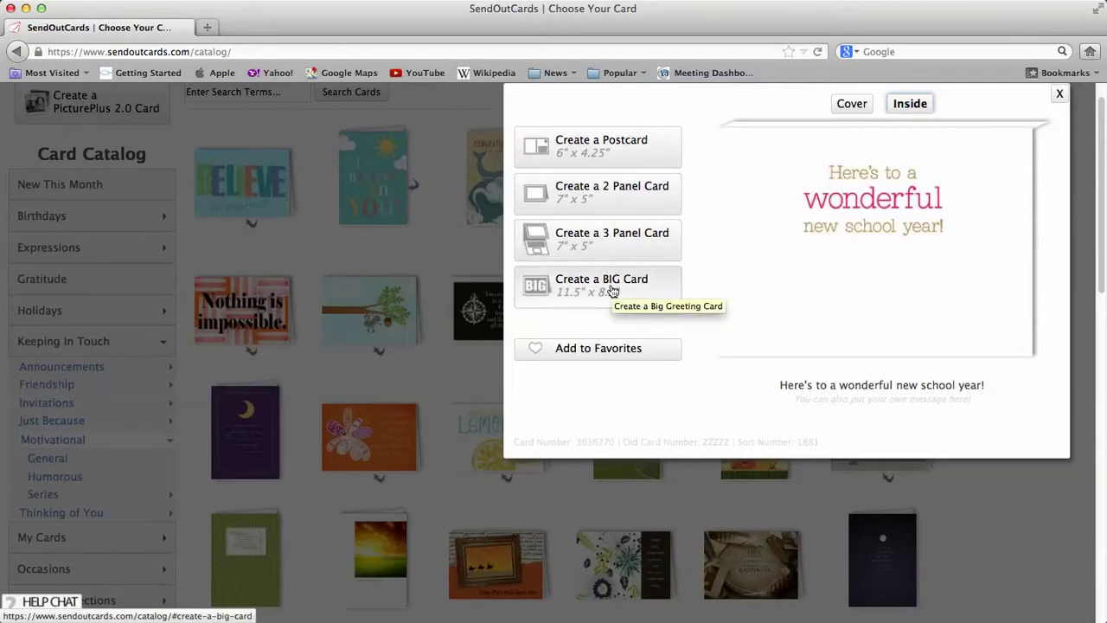
pyautogui.click(594, 352)
pyautogui.click(953, 497)
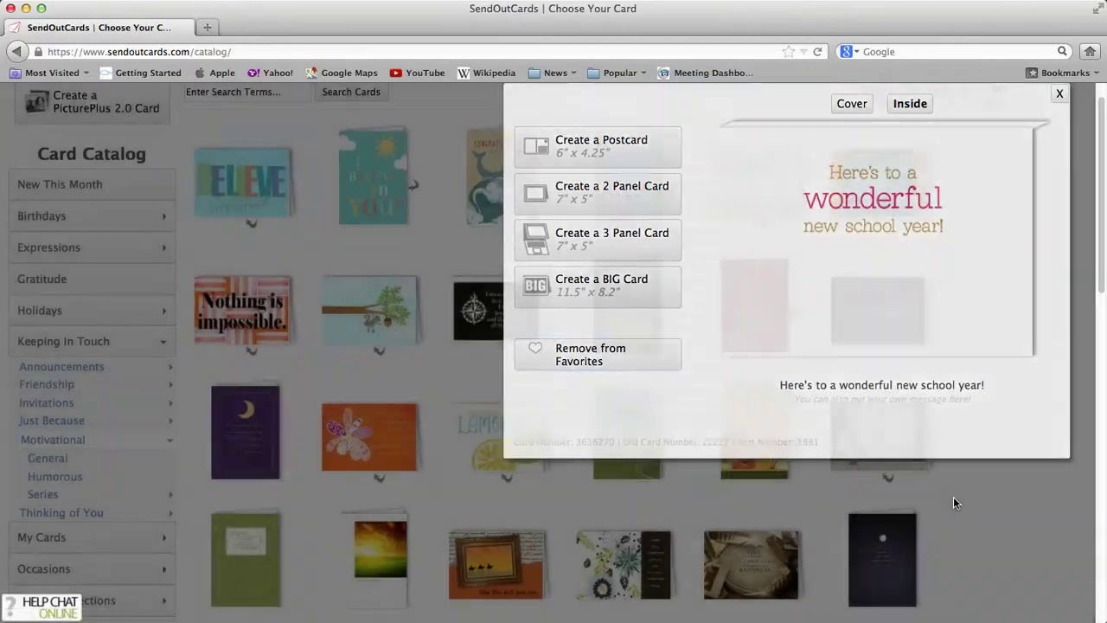
# Open My Favorites under My Cards and look through the saved cards.
pyautogui.scroll(-3, 955, 501)
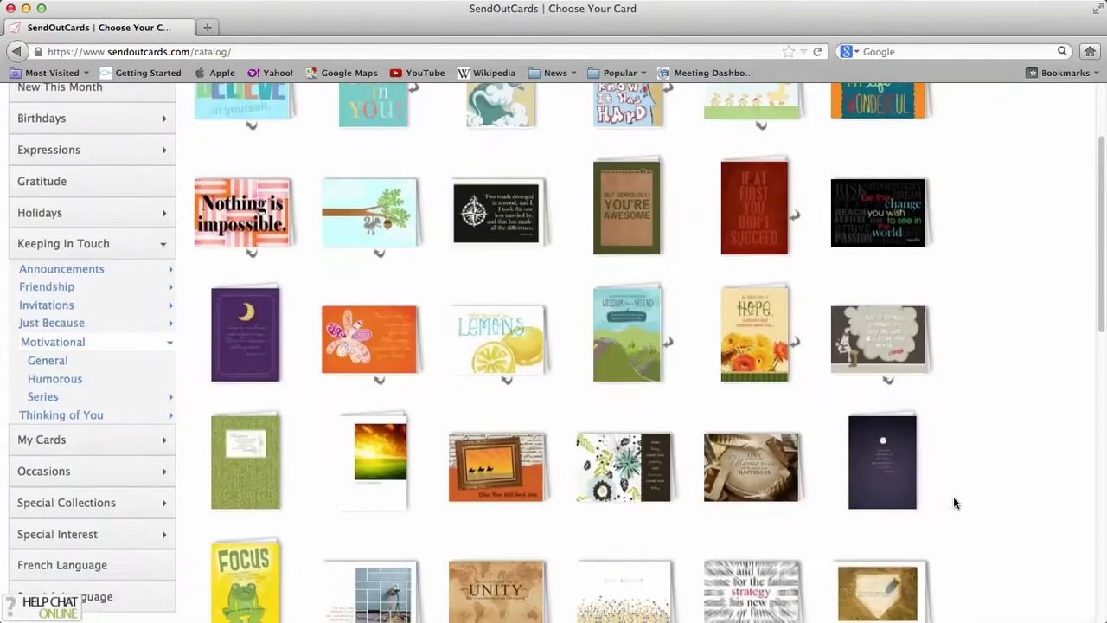
pyautogui.click(47, 443)
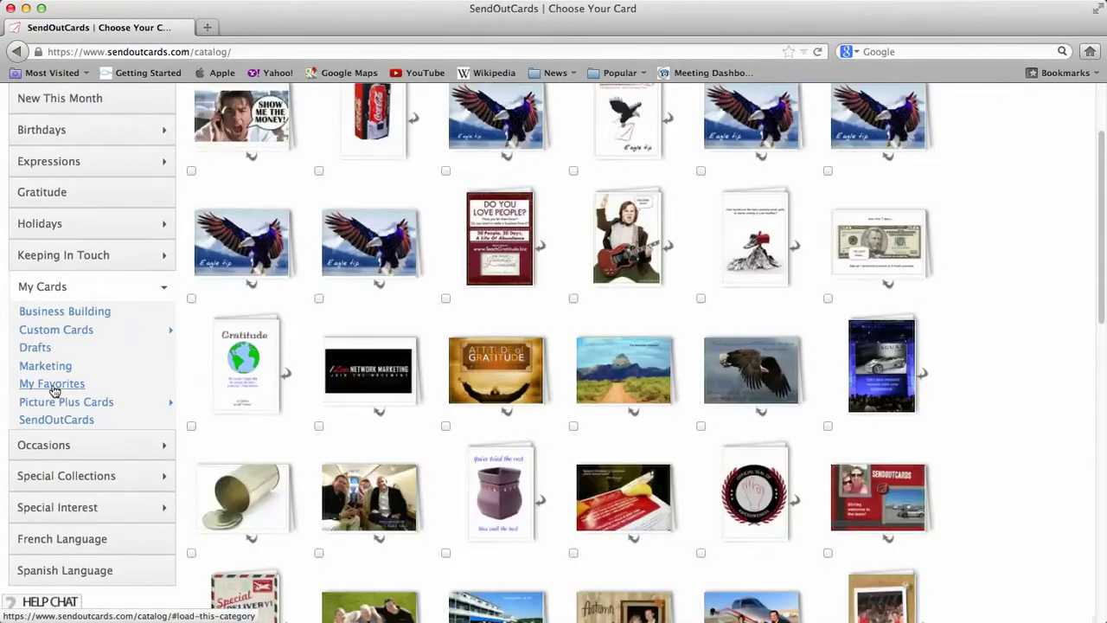
pyautogui.click(52, 384)
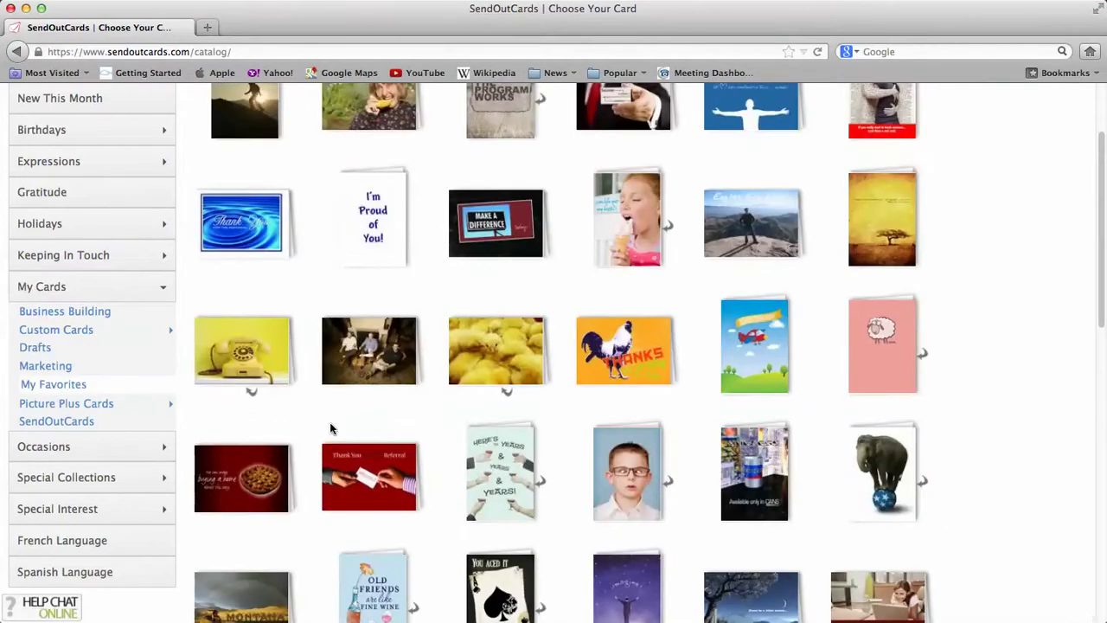
pyautogui.scroll(-3, 329, 428)
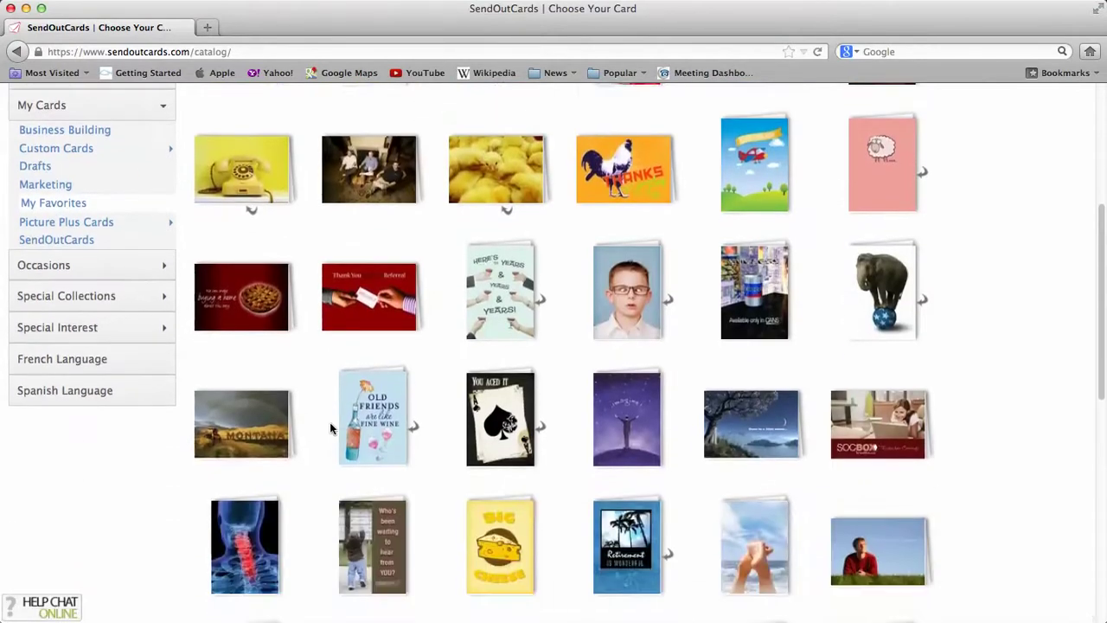
# Preview the inside of the card with the elephant on a ball, and create a 5" x 7" 2 Panel Card from it.
pyautogui.click(864, 300)
pyautogui.click(910, 103)
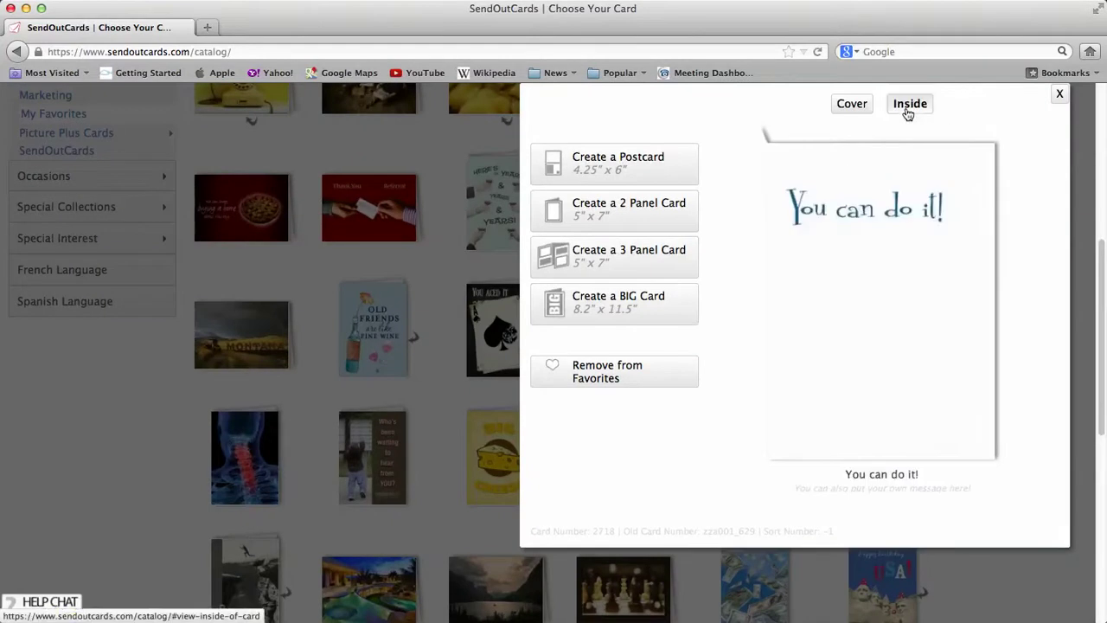
pyautogui.click(627, 208)
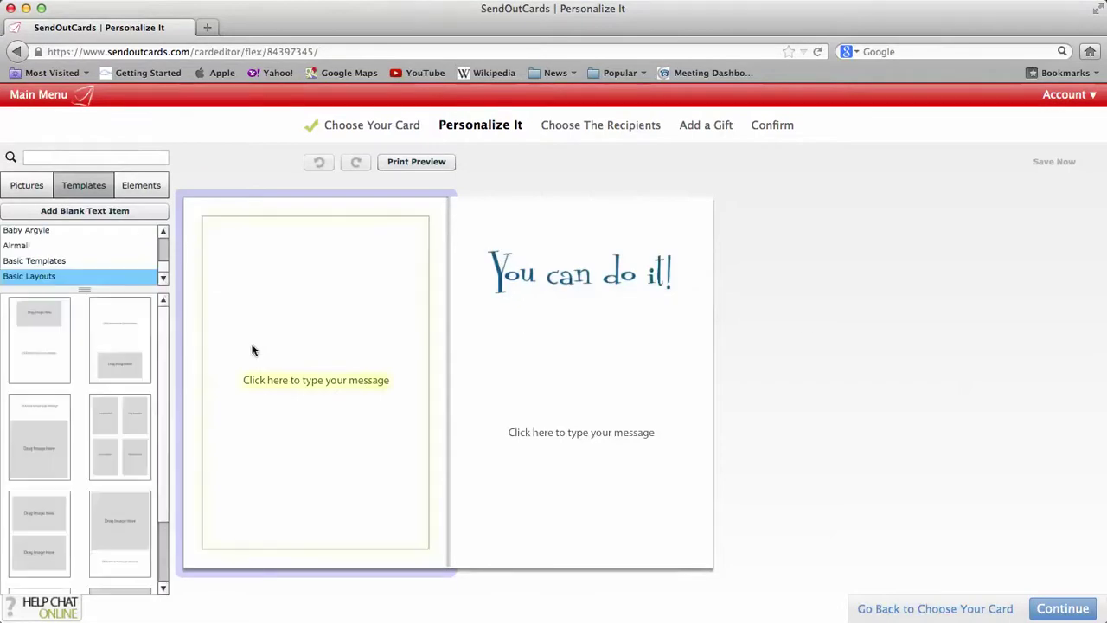
# On the left inside page, enter the recipient's first name as greeting and, after a blank line, "You are doing a great job at school".
pyautogui.click(285, 379)
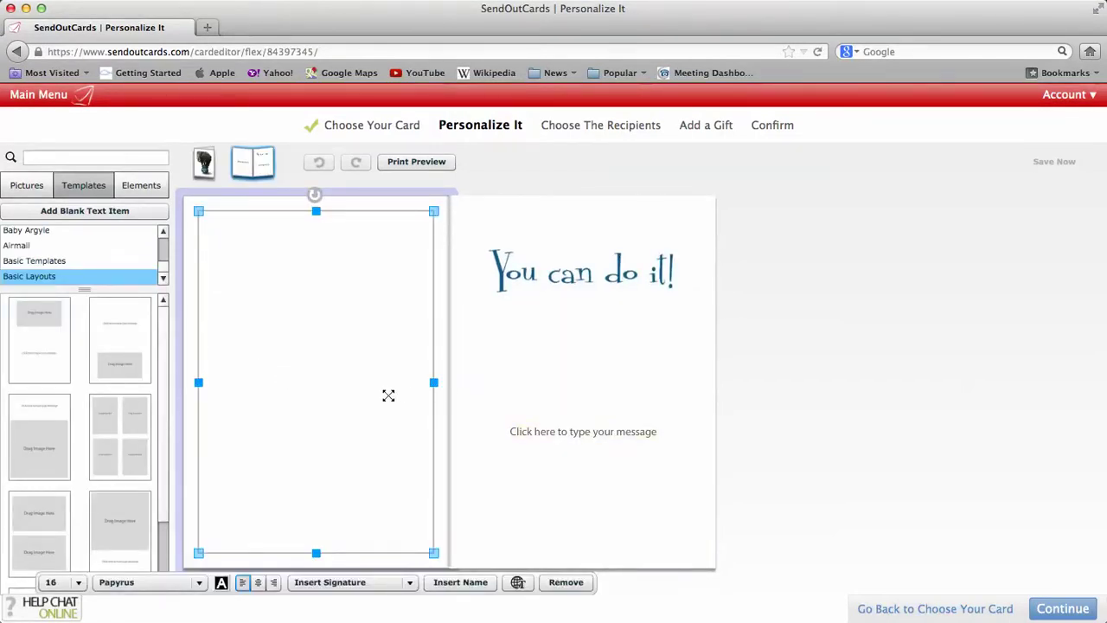
pyautogui.write('Mason,')
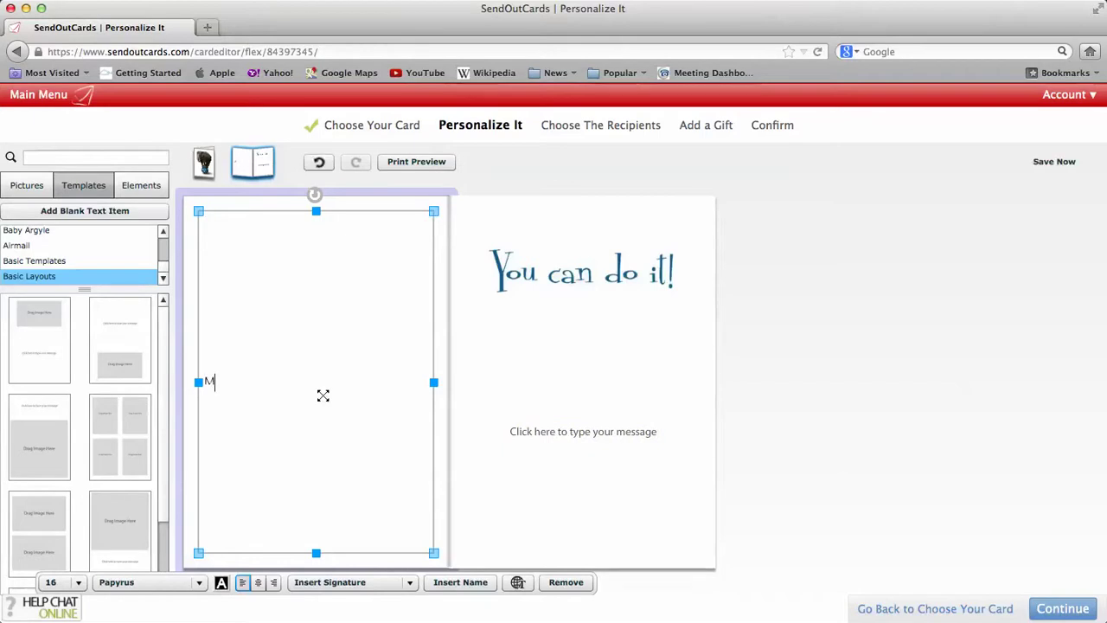
pyautogui.press('Return')
pyautogui.press('Return')
pyautogui.write('You')
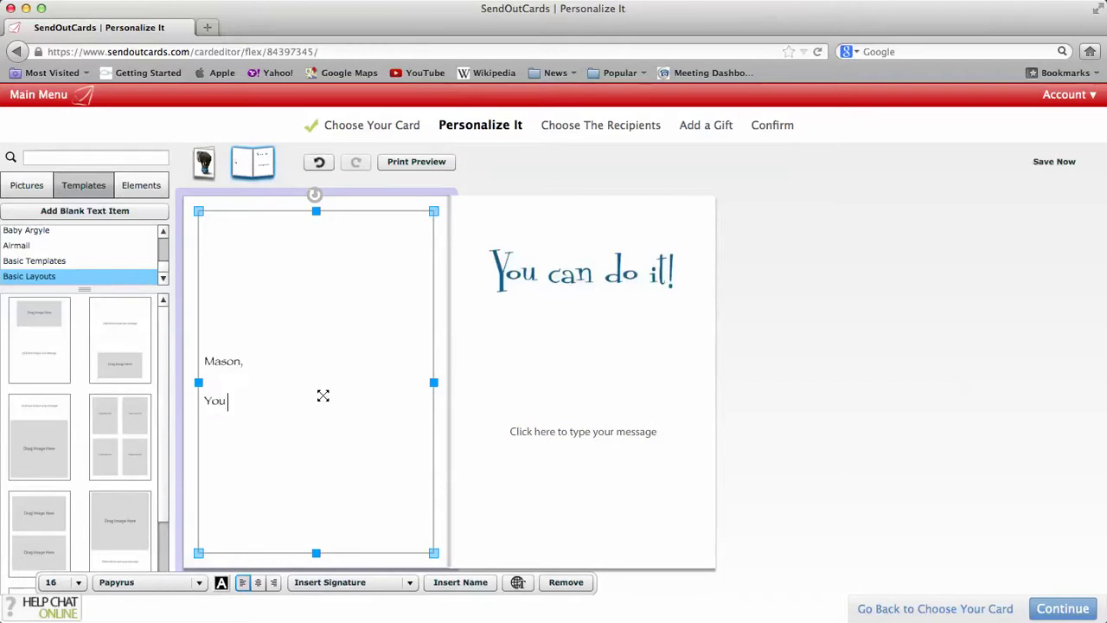
pyautogui.write(' are doing')
pyautogui.press('BackSpace')
pyautogui.write('doing a great job ast sch')
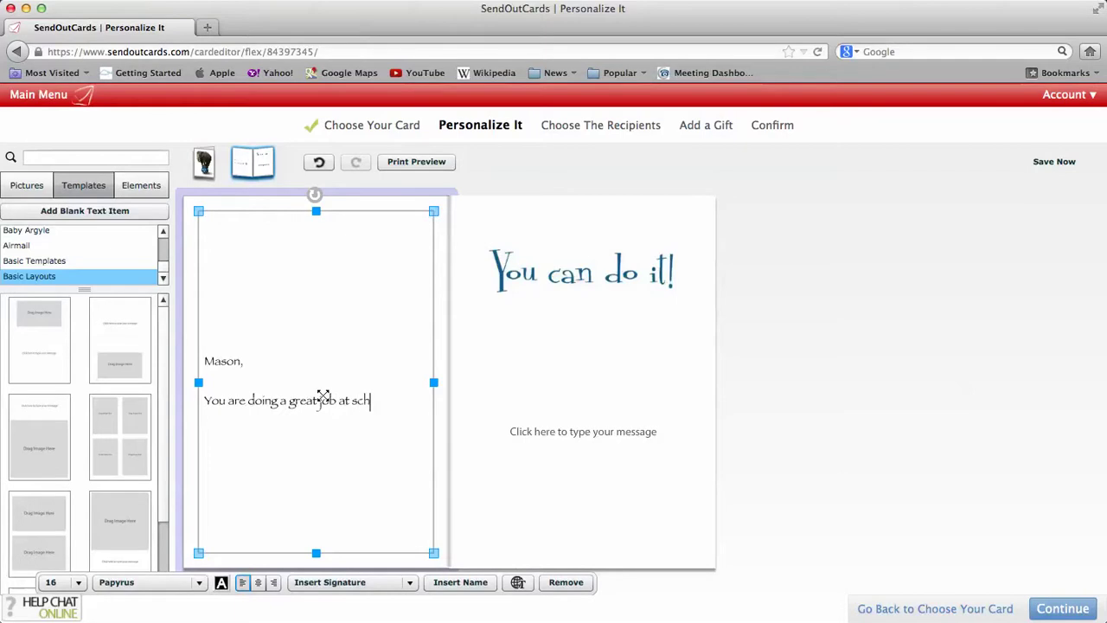
pyautogui.write('ool ')
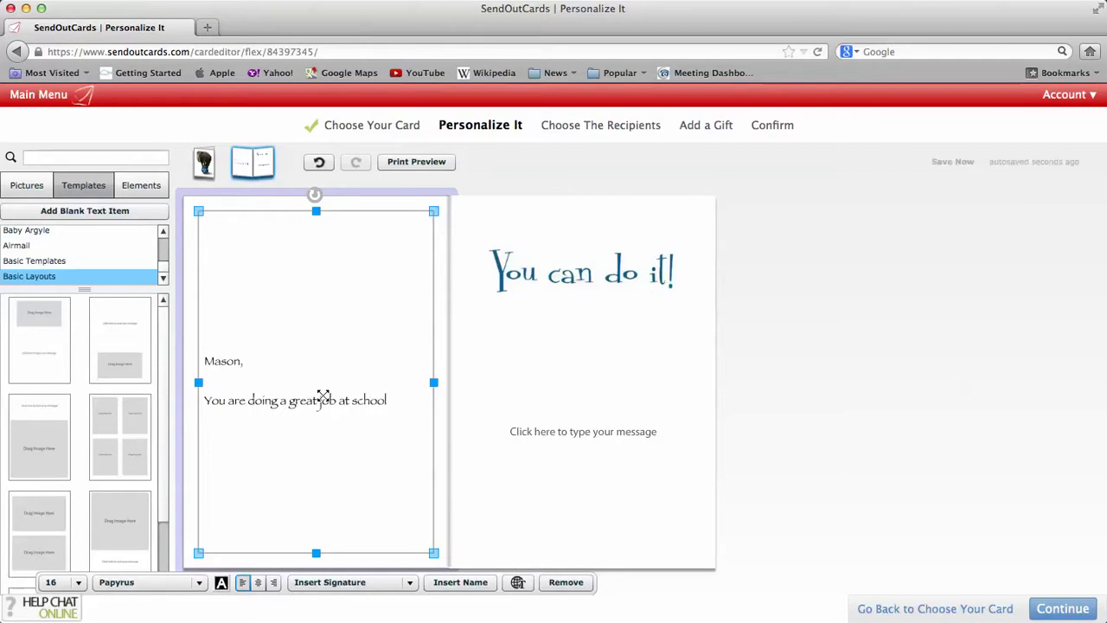
# Continue the message with "Just wanted let you know we are proud of you.".
pyautogui.write('Uust w')
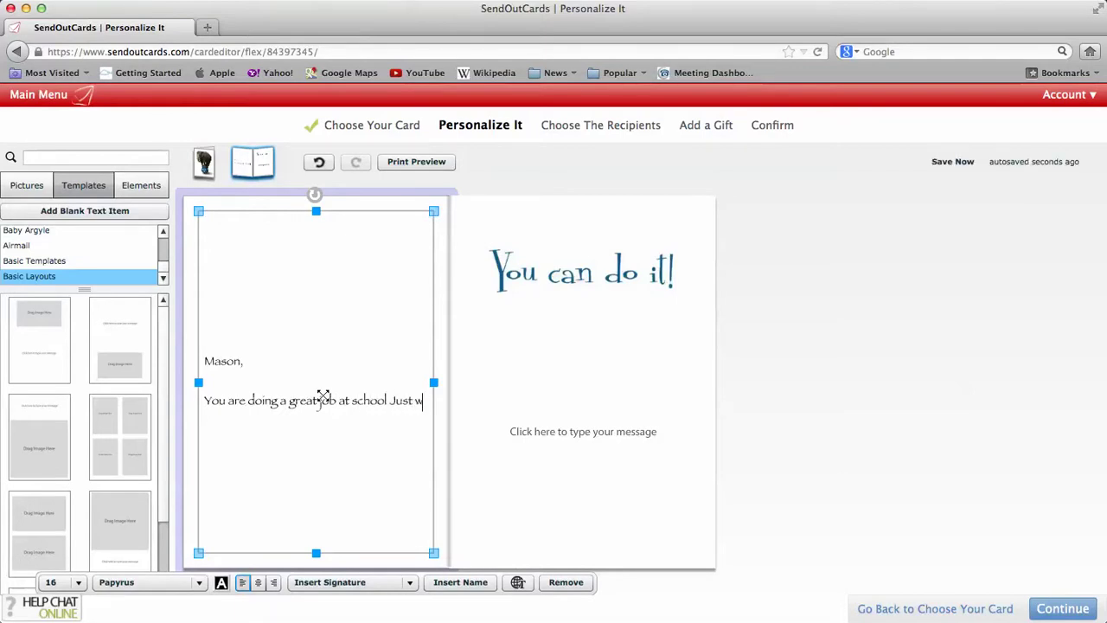
pyautogui.write('anted')
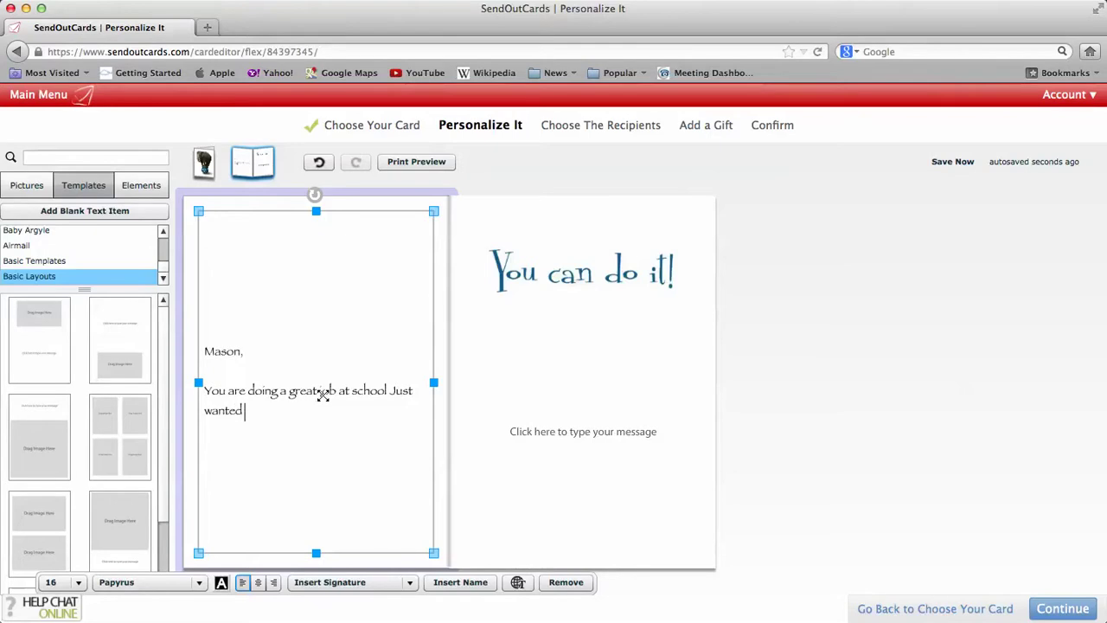
pyautogui.write(' let you know we are proud o')
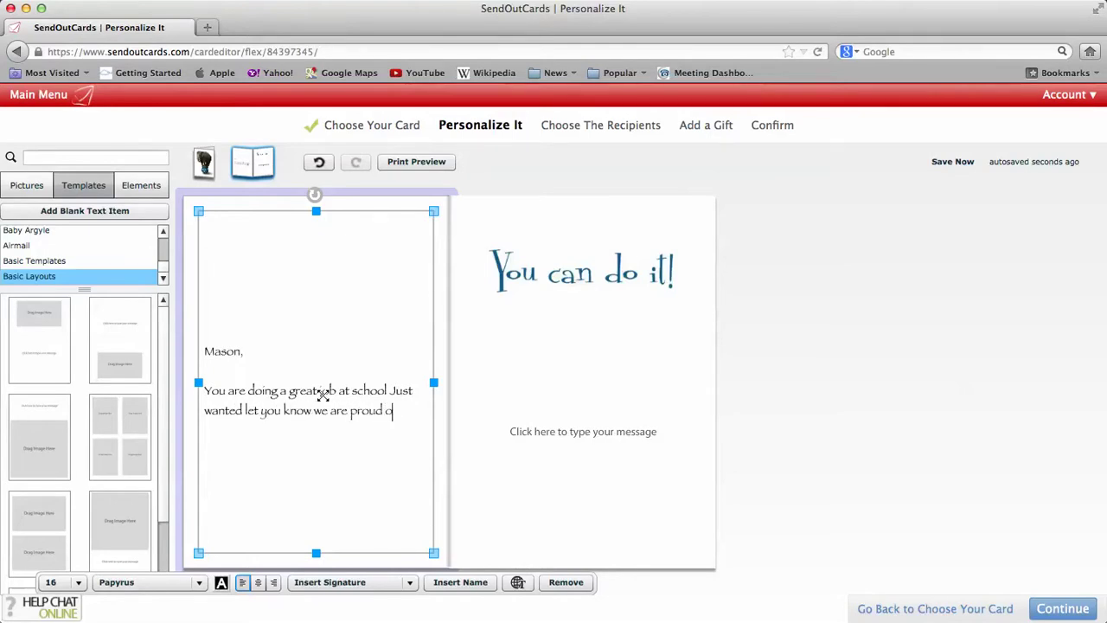
pyautogui.write('f you.')
# End the message with "Keep up the good work," and the senders' names in separate paragraphs, and add the missing period after "school".
pyautogui.press('Return')
pyautogui.write('Keep u')
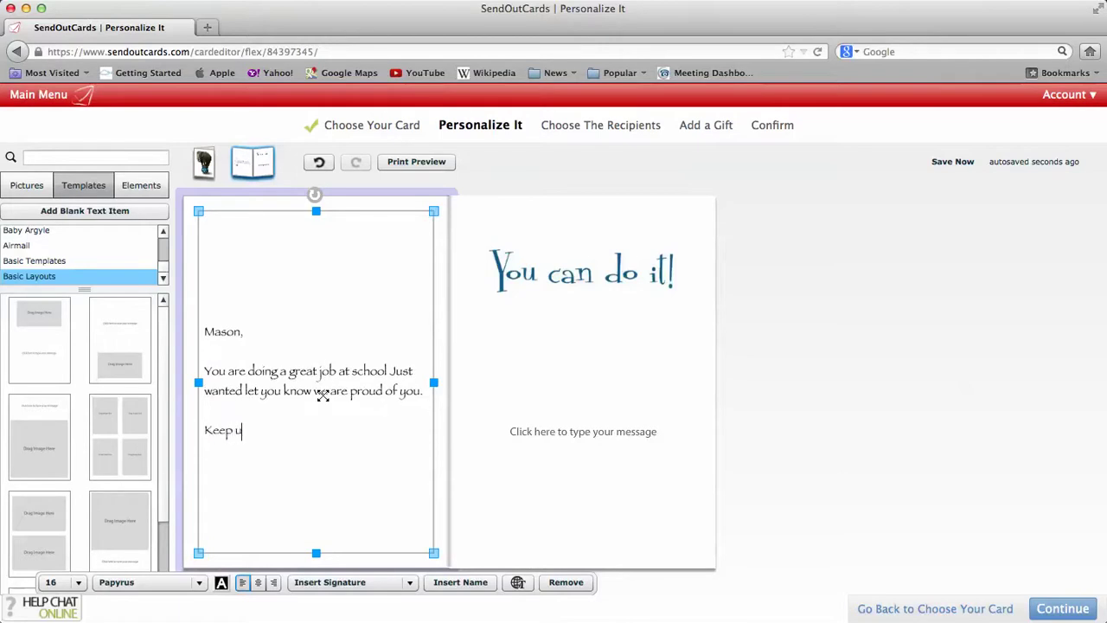
pyautogui.write('p the good work,')
pyautogui.press('Return')
pyautogui.press('Return')
pyautogui.write('Jeff & Bolt')
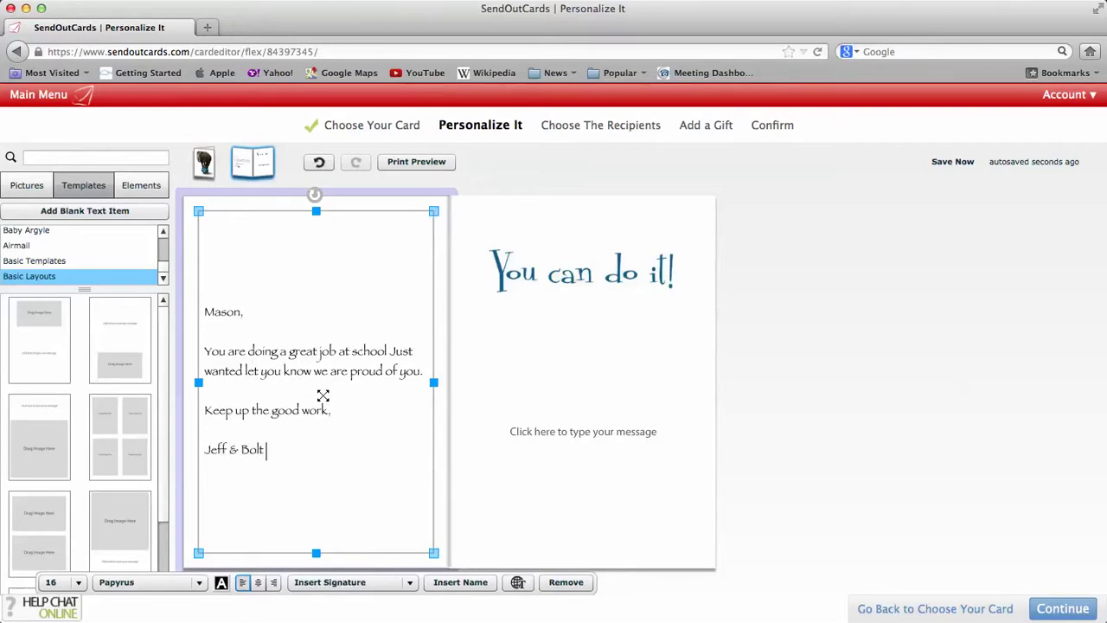
pyautogui.click(386, 354)
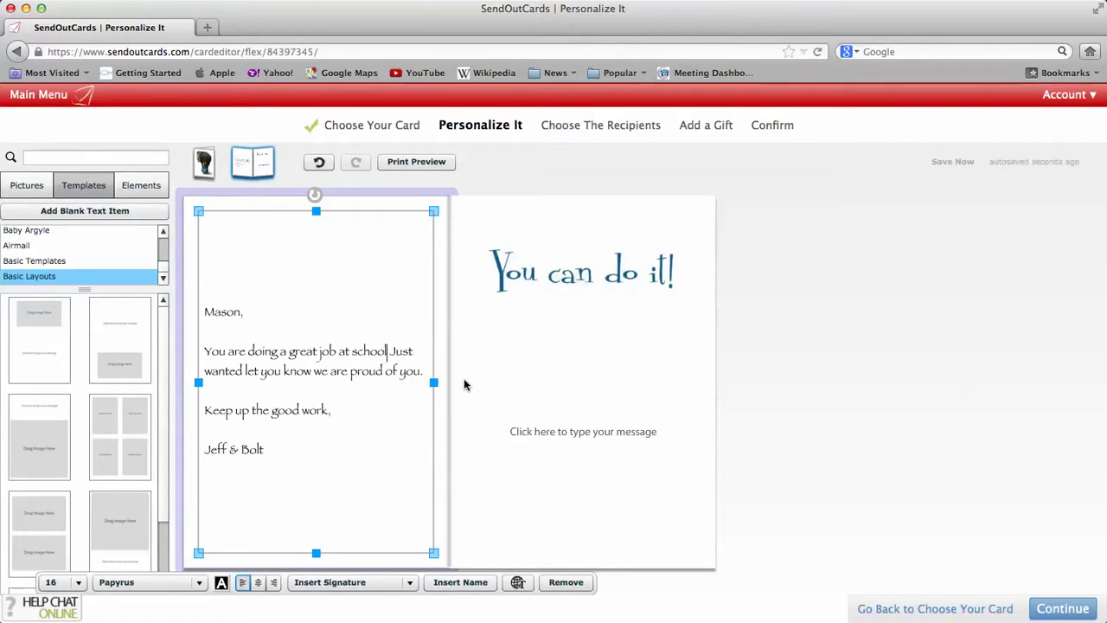
pyautogui.write('.')
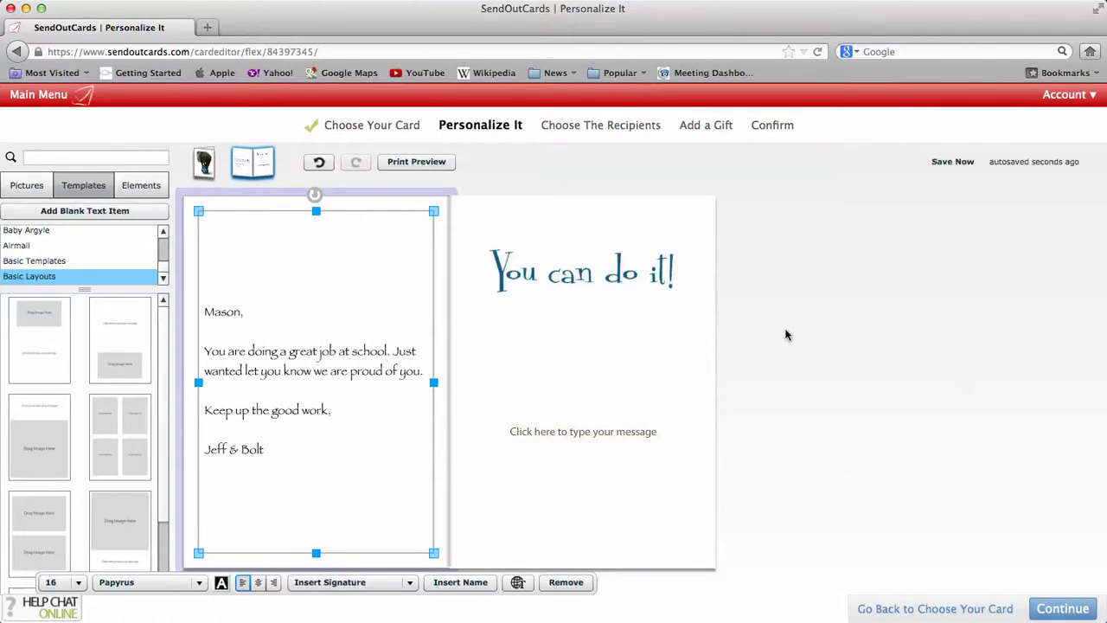
# Place the picture of the couple in white caps on the right inside page below "You can do it!" and deselect it.
pyautogui.click(24, 187)
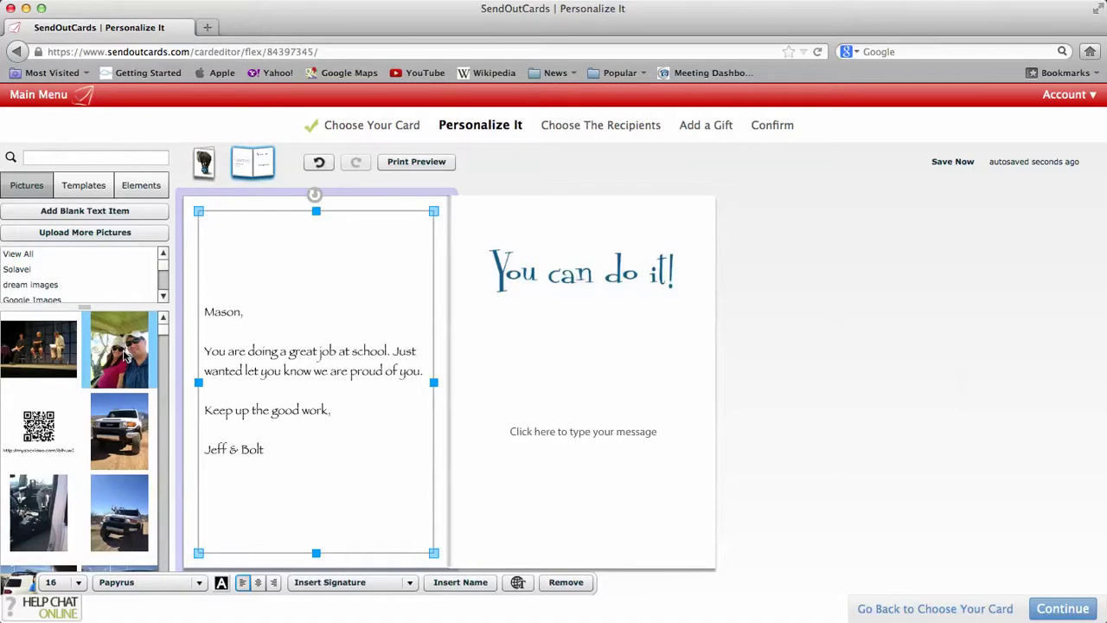
pyautogui.moveTo(125, 355); pyautogui.dragTo(595, 408)
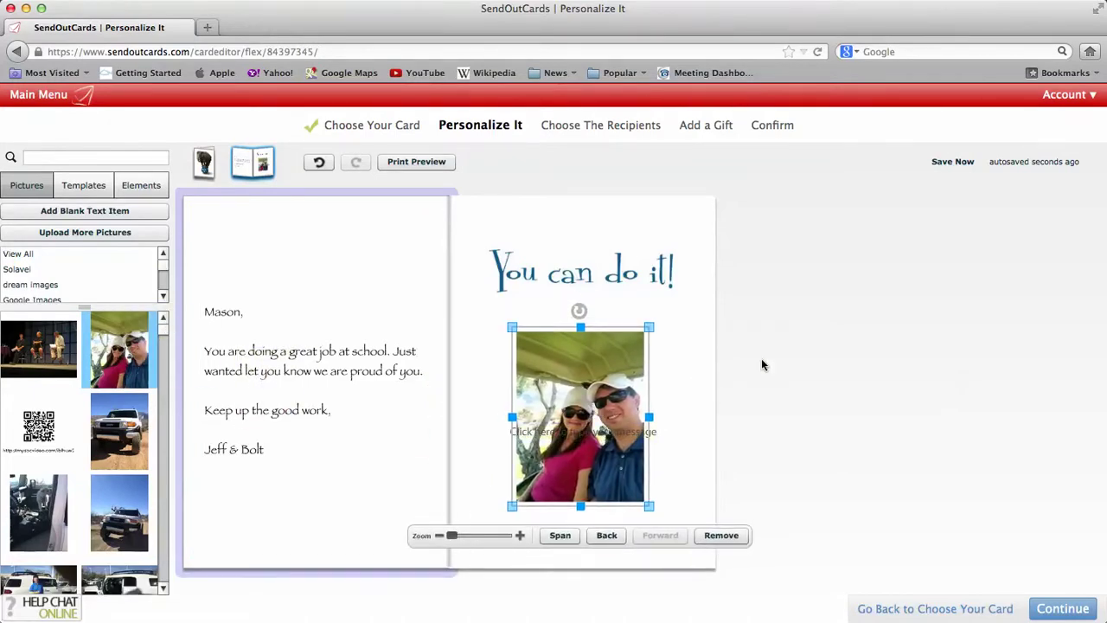
pyautogui.click(788, 356)
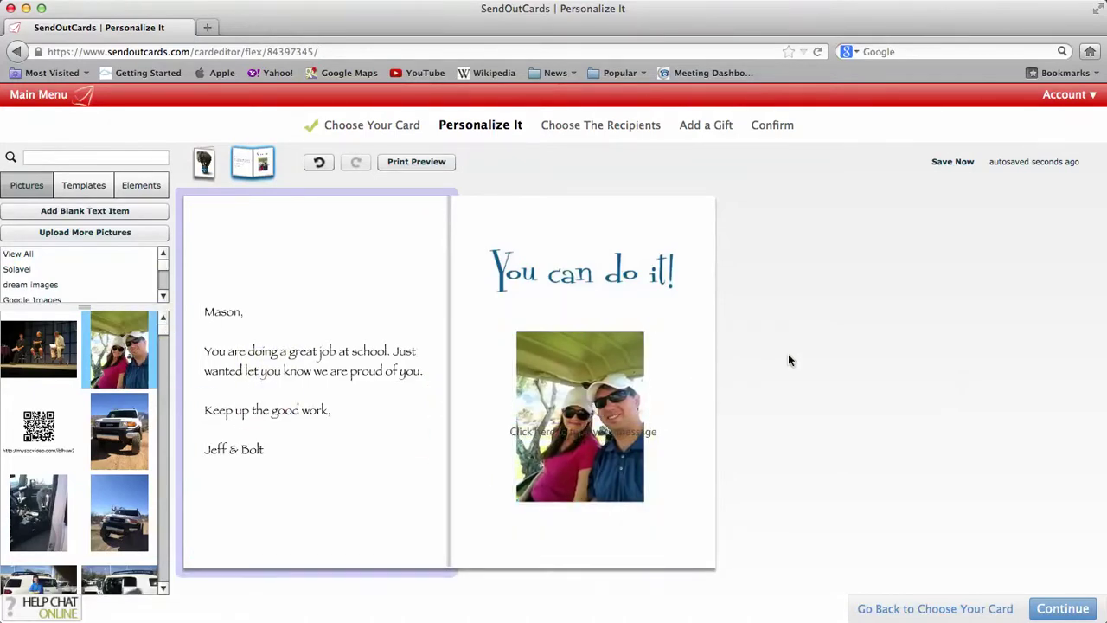
# Continue to choosing the recipients and go through the return address and send-to address sections.
pyautogui.click(1052, 609)
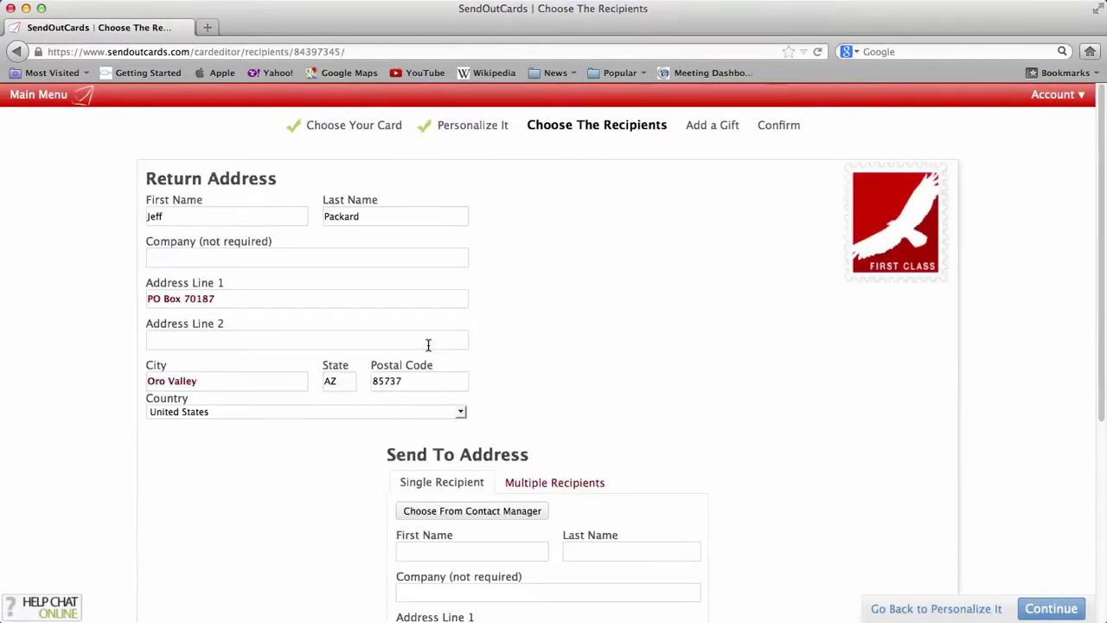
pyautogui.scroll(-3, 427, 346)
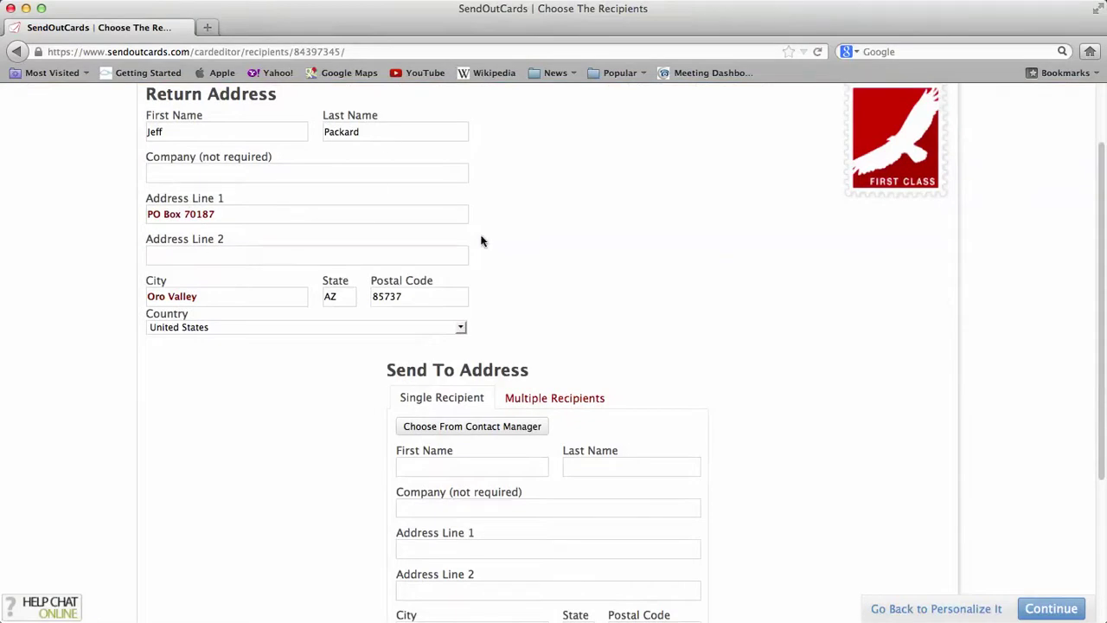
pyautogui.scroll(-4, 482, 241)
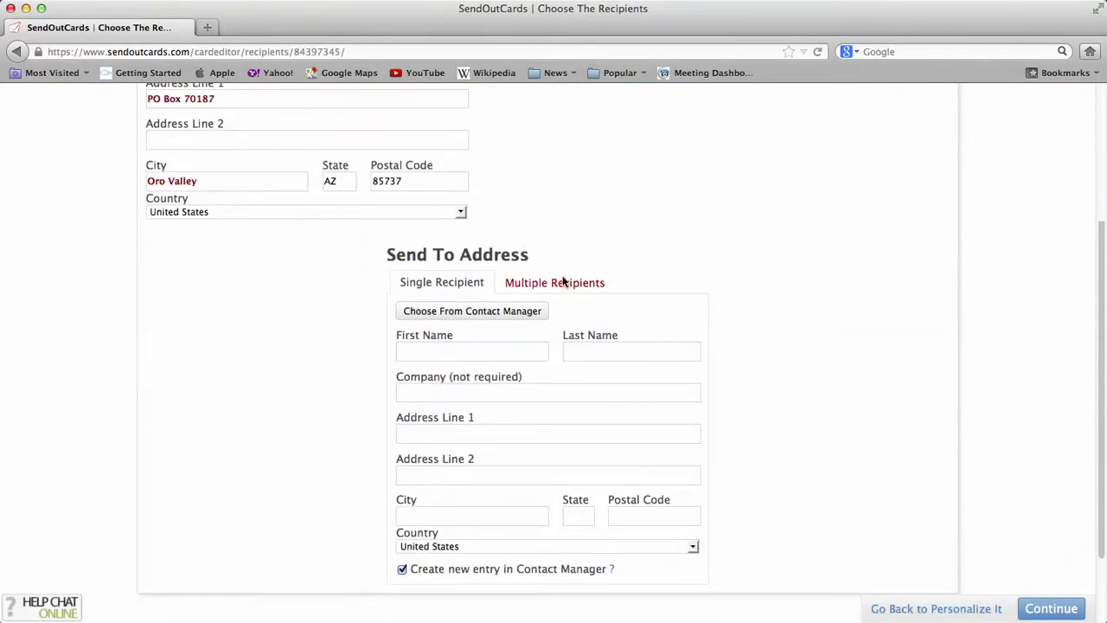
pyautogui.scroll(-2, 487, 344)
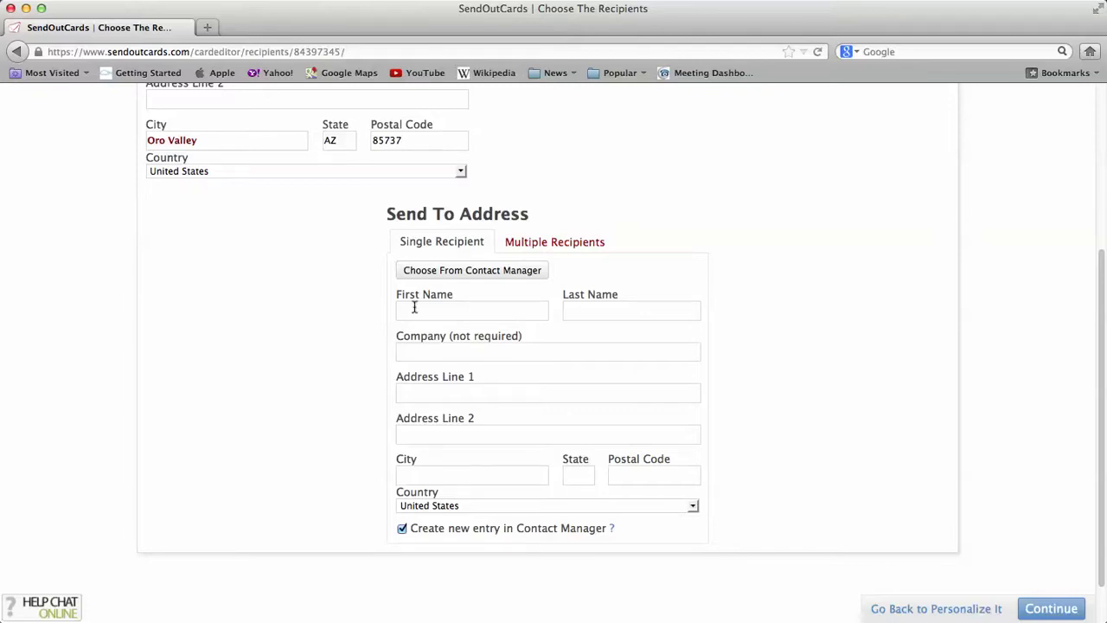
# Find the recipient by first name in the Contact Manager and choose that contact for the send-to address.
pyautogui.click(450, 270)
pyautogui.scroll(5, 290, 312)
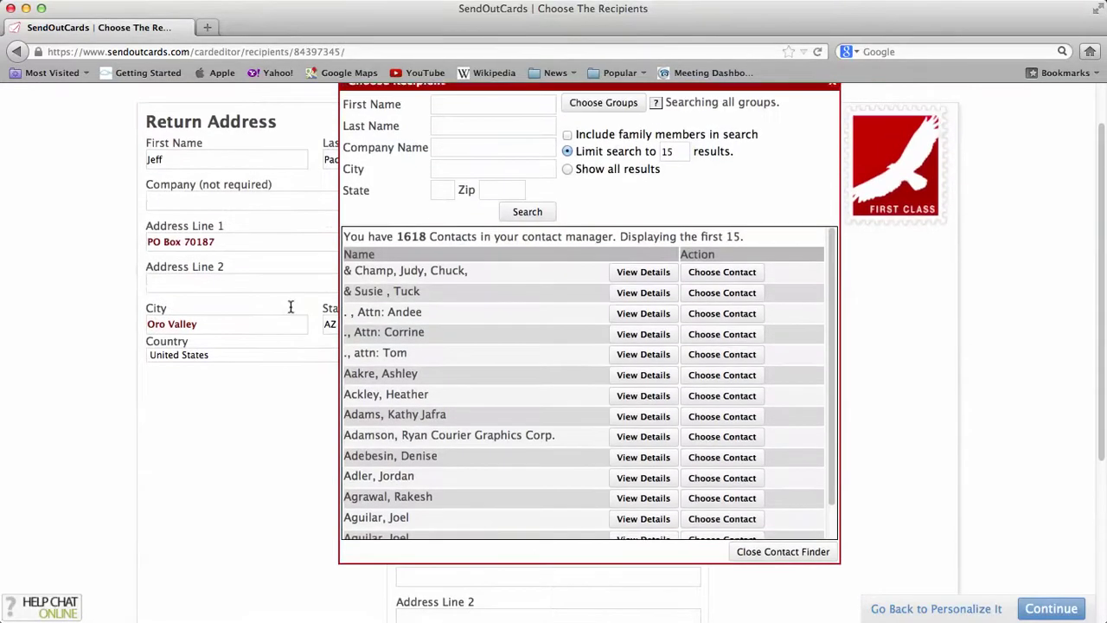
pyautogui.click(470, 135)
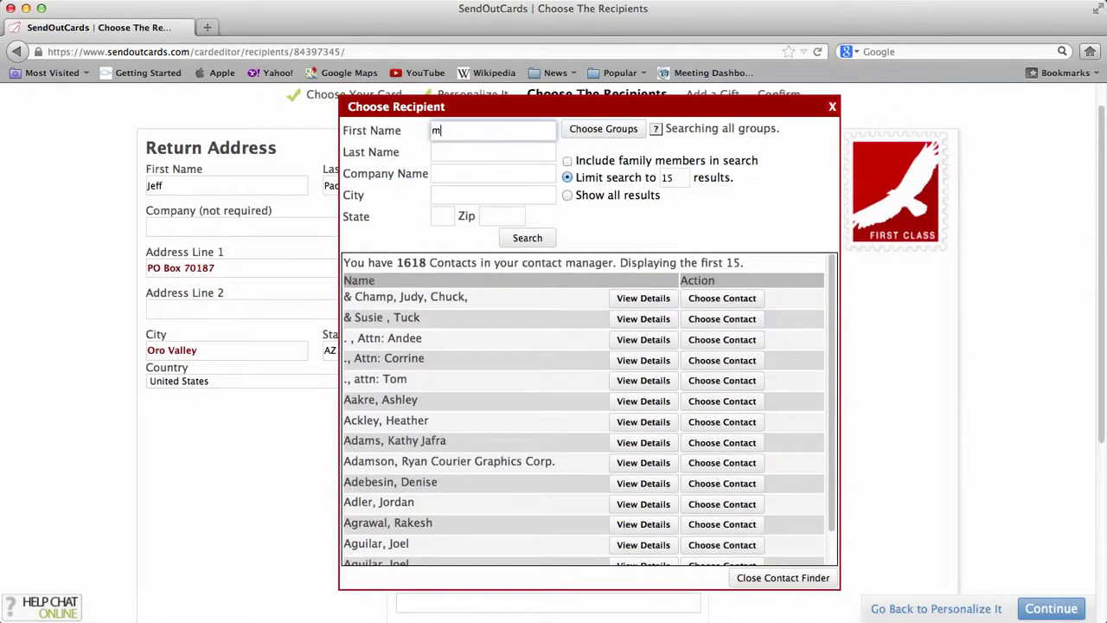
pyautogui.write('mason')
pyautogui.press('Return')
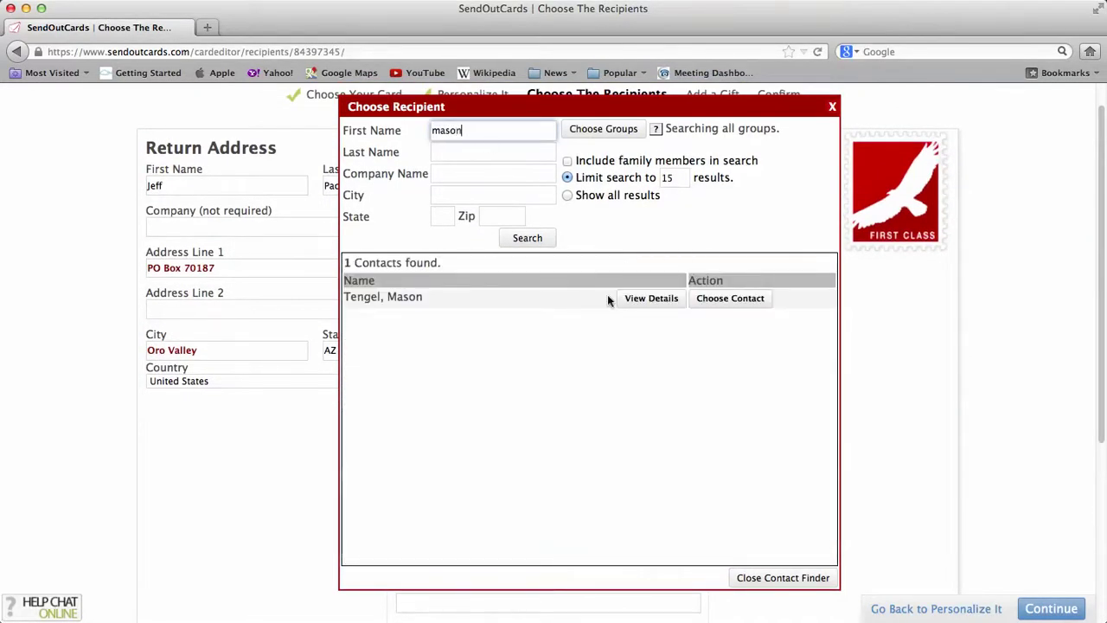
pyautogui.click(724, 303)
pyautogui.scroll(-5, 724, 305)
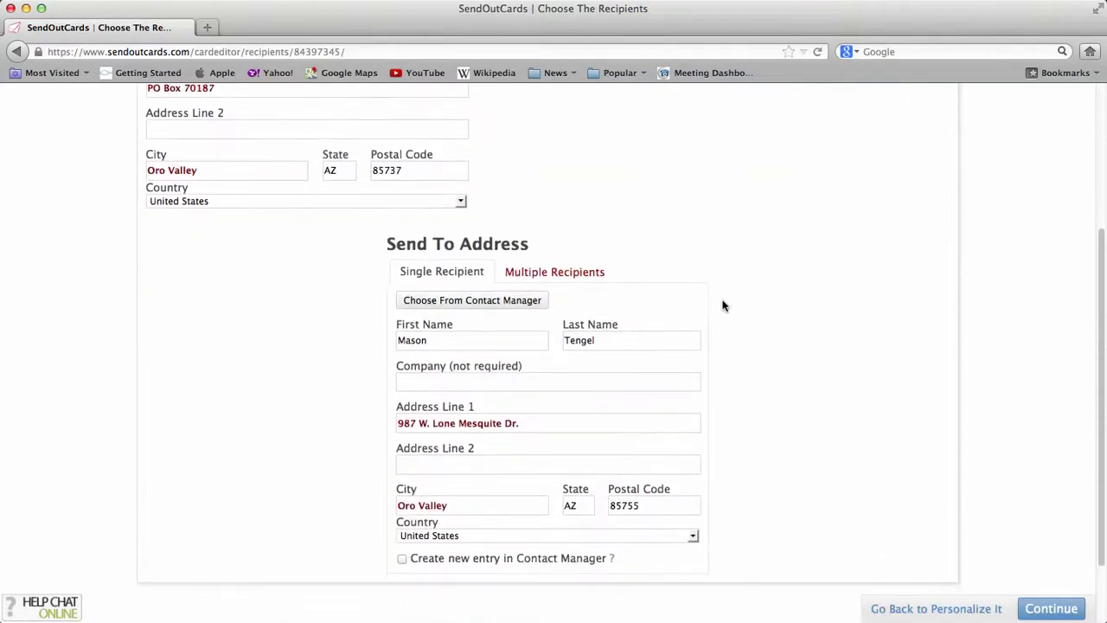
# Replace the recipient's first address line and postal code with those of the return address.
pyautogui.scroll(3, 724, 305)
pyautogui.tripleClick(512, 514)
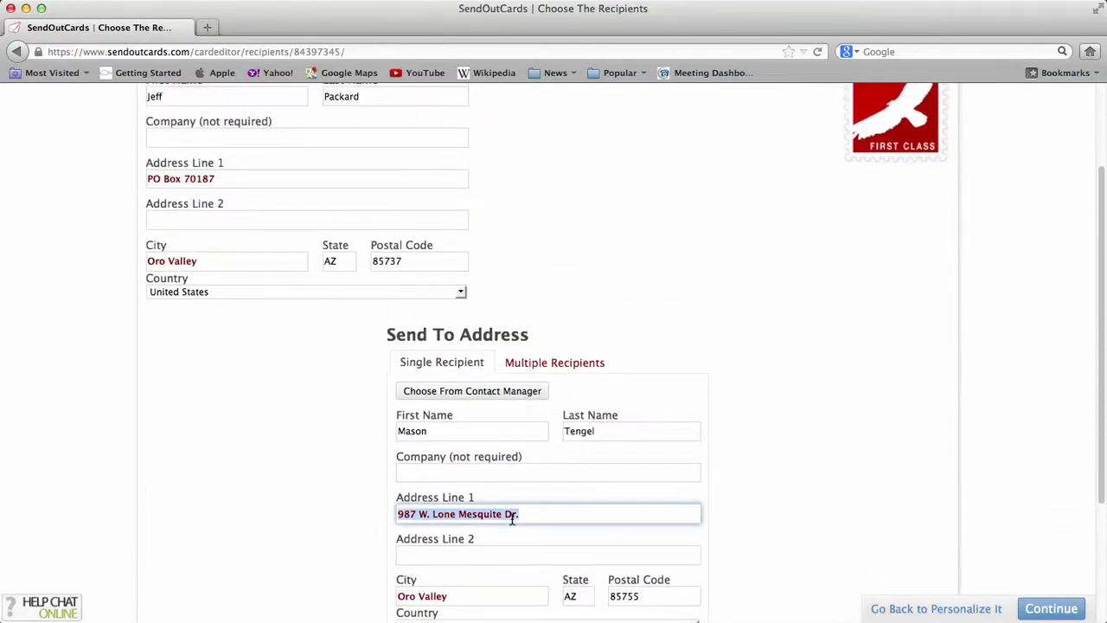
pyautogui.write('PO')
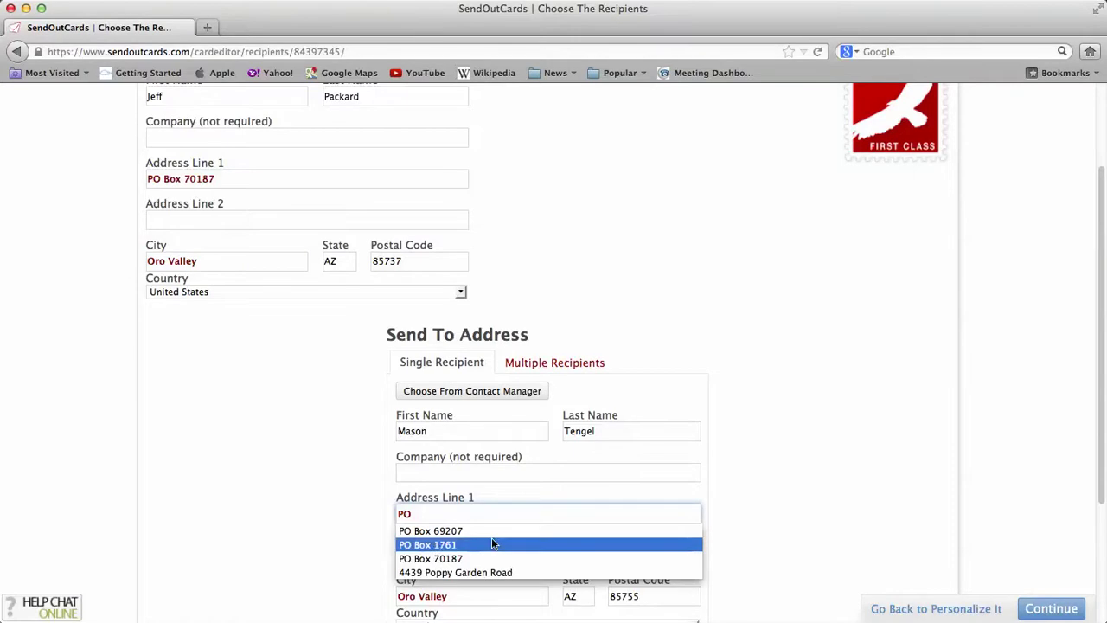
pyautogui.click(477, 558)
pyautogui.scroll(-1, 597, 568)
pyautogui.click(669, 531)
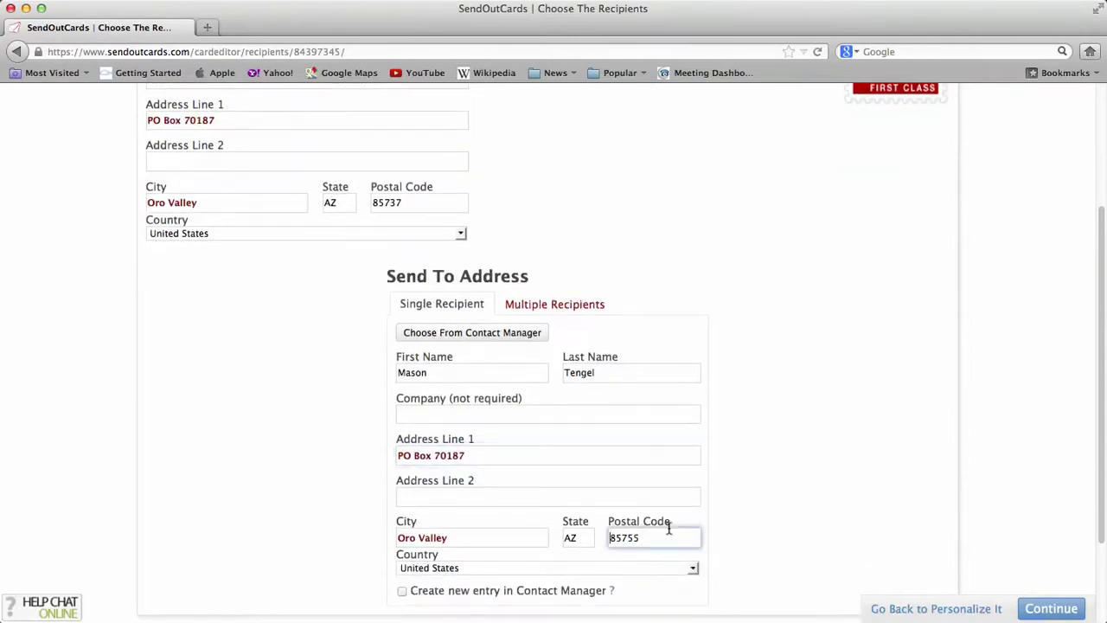
pyautogui.press('BackSpace')
pyautogui.press('BackSpace')
pyautogui.press('BackSpace')
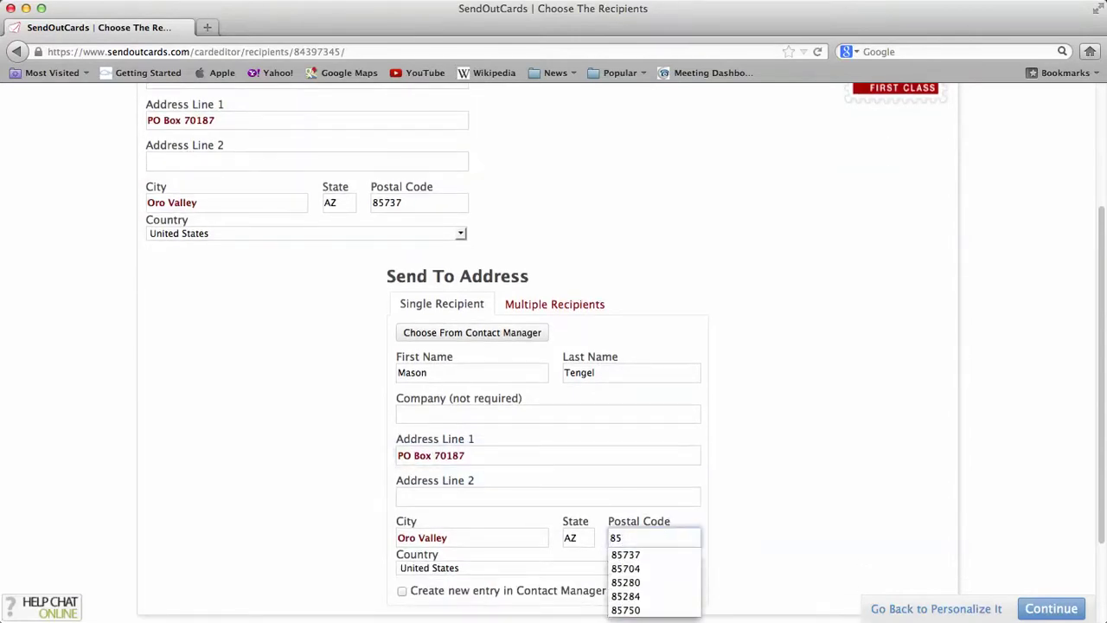
pyautogui.write('737')
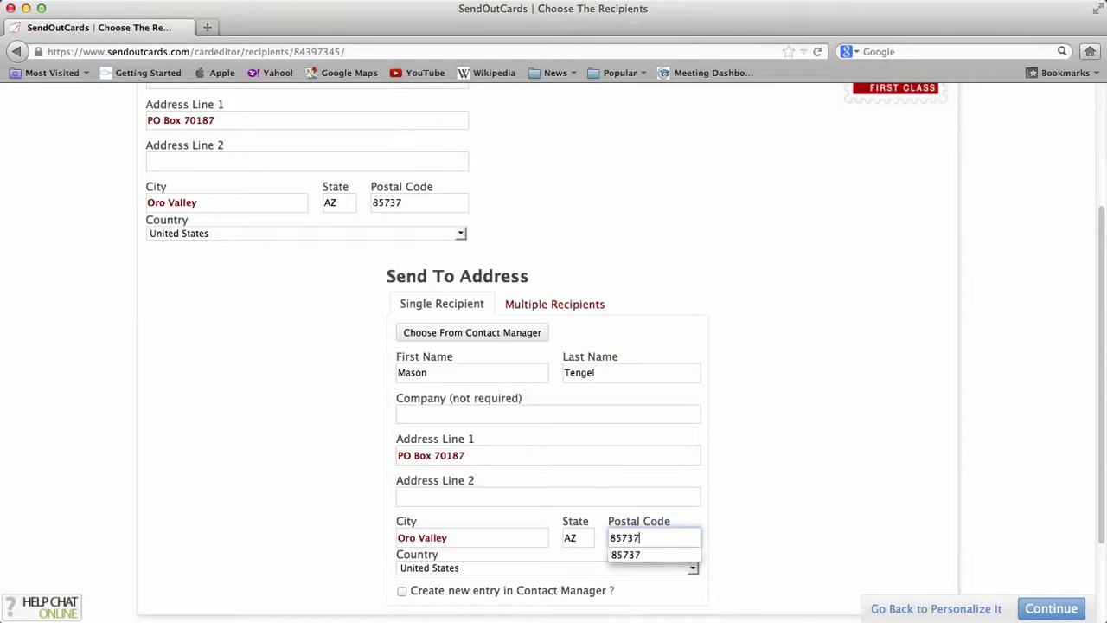
# Enable creating a new Contact Manager entry for the recipient and continue to adding a gift.
pyautogui.scroll(-3, 685, 475)
pyautogui.click(401, 477)
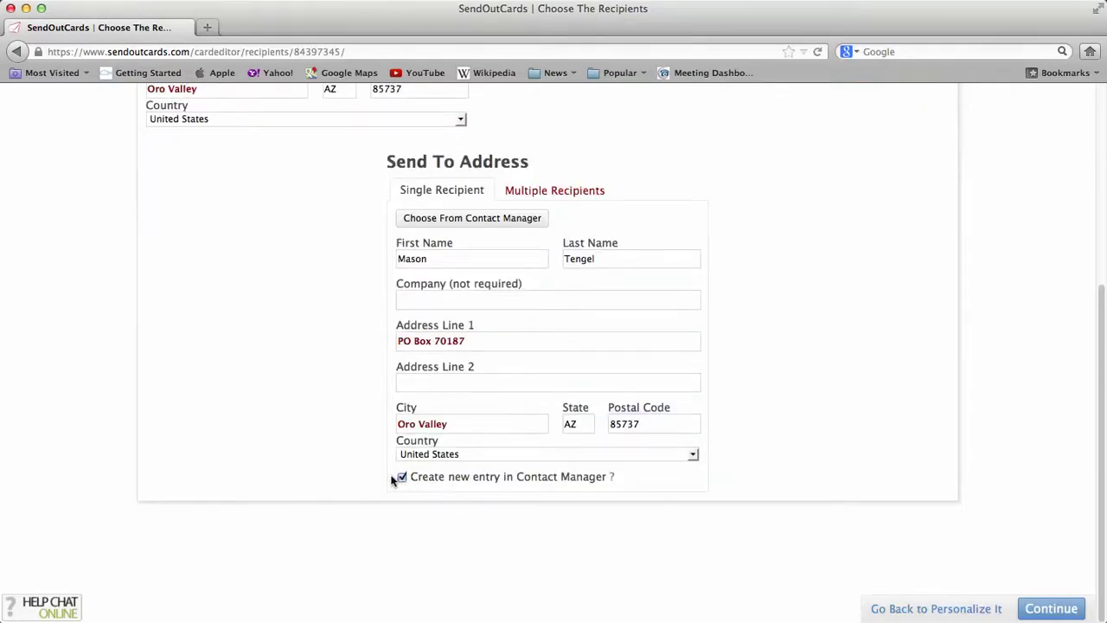
pyautogui.click(1051, 608)
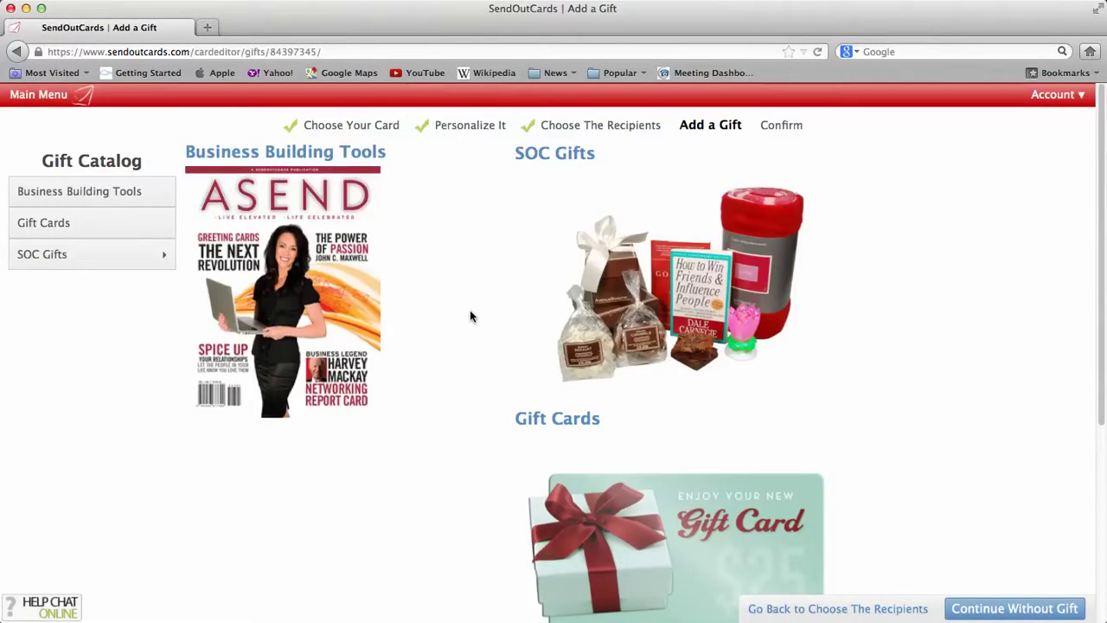
# Browse the gift catalog's Business Building Tools and the For Kids category of SOC Gifts.
pyautogui.click(337, 297)
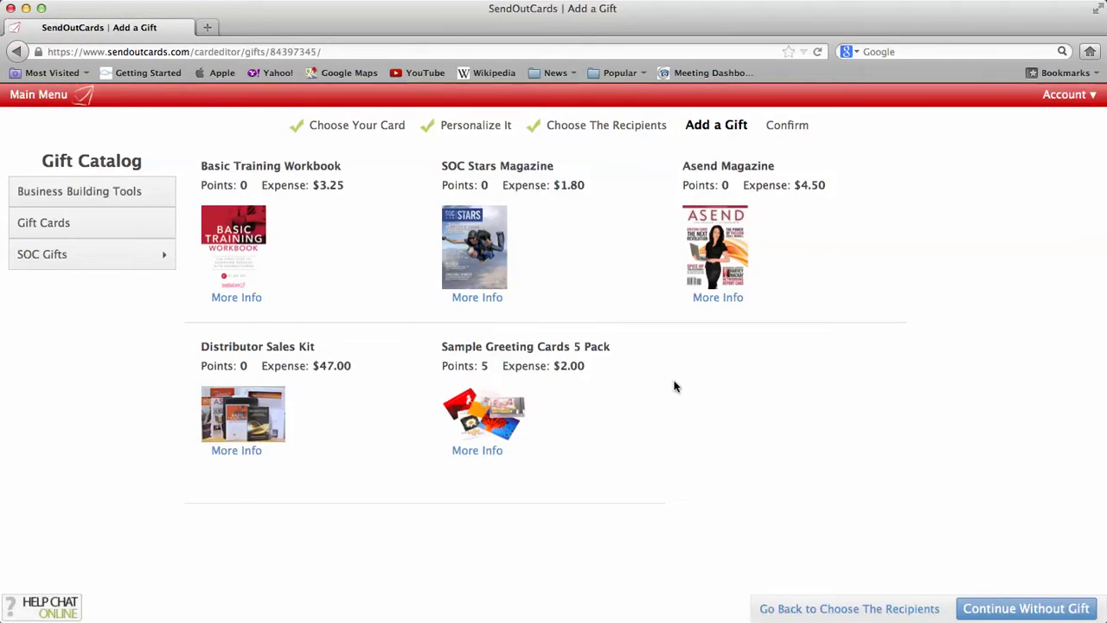
pyautogui.click(47, 256)
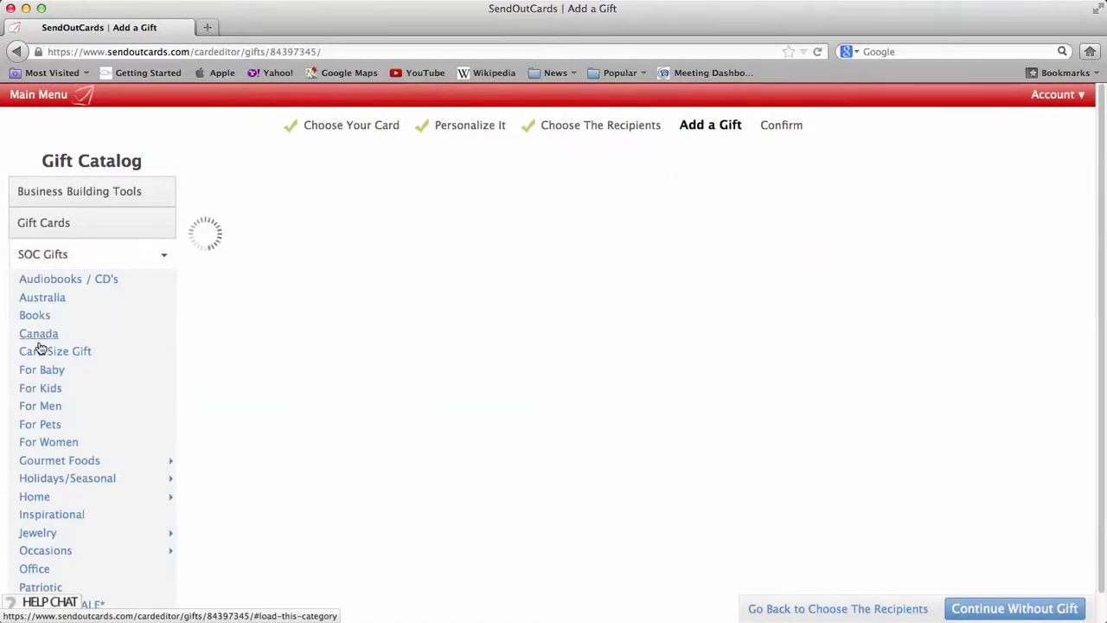
pyautogui.click(40, 390)
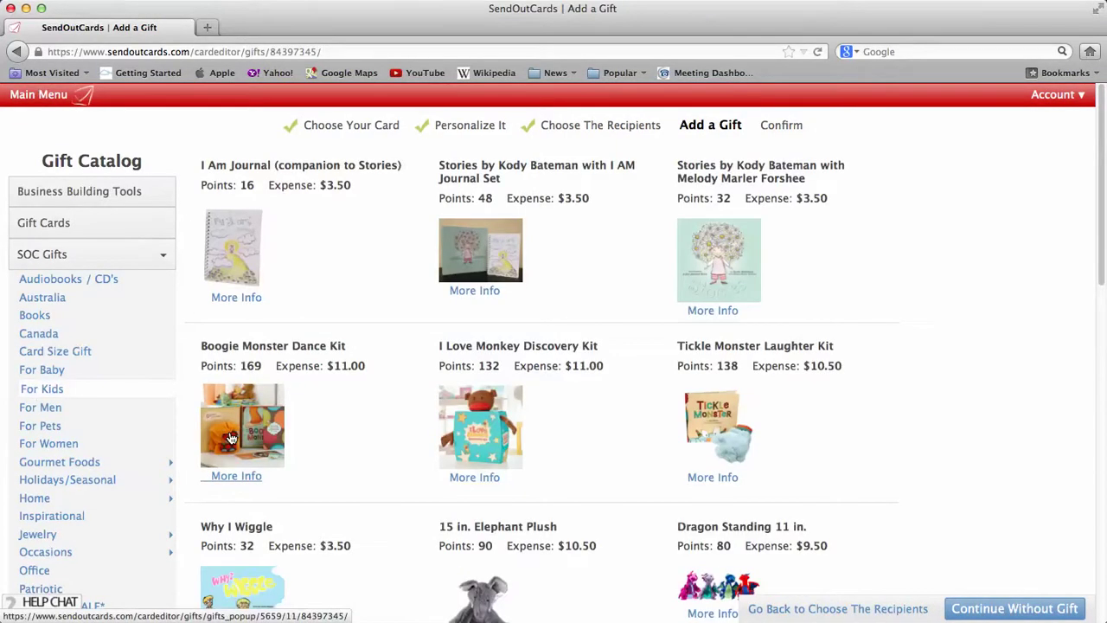
pyautogui.scroll(-10, 230, 437)
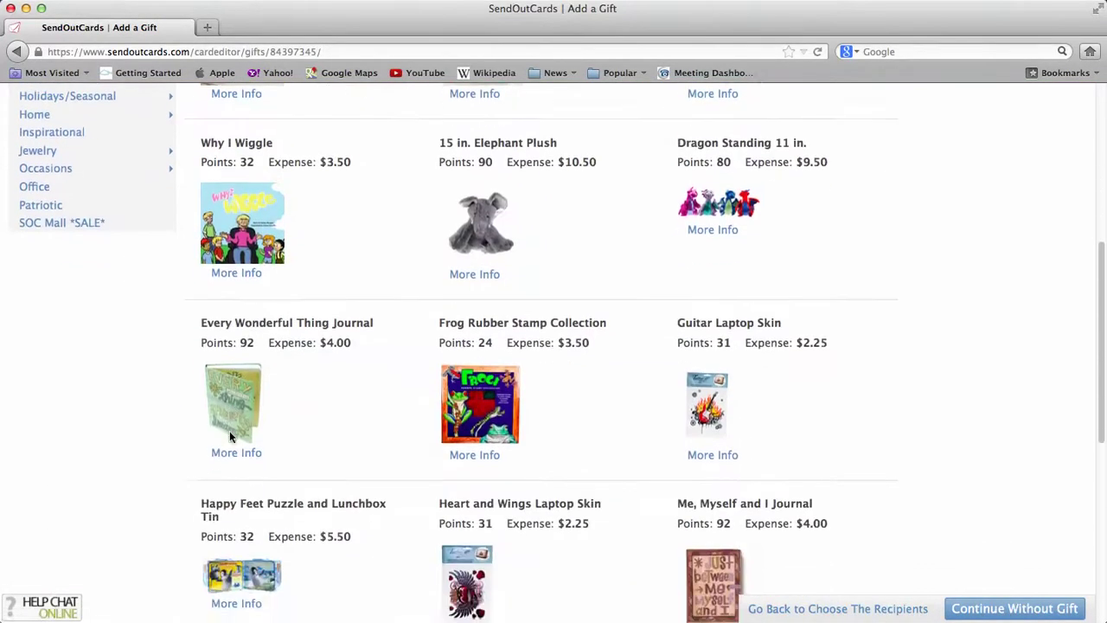
pyautogui.scroll(-3, 544, 458)
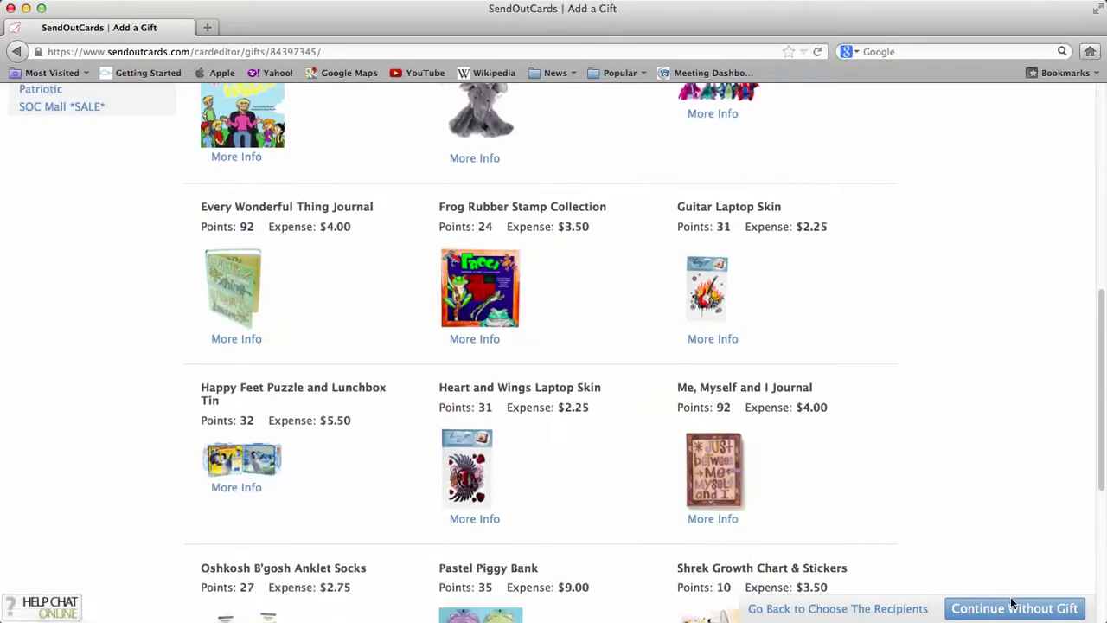
# Continue without a gift and send the card with immediate send time.
pyautogui.click(1011, 601)
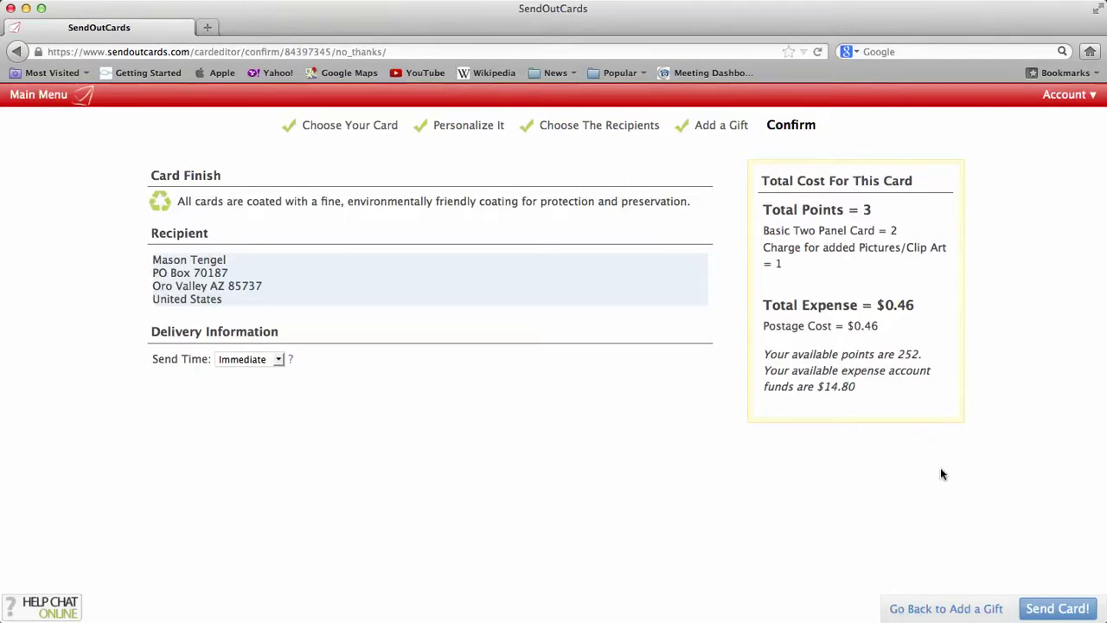
pyautogui.click(1038, 605)
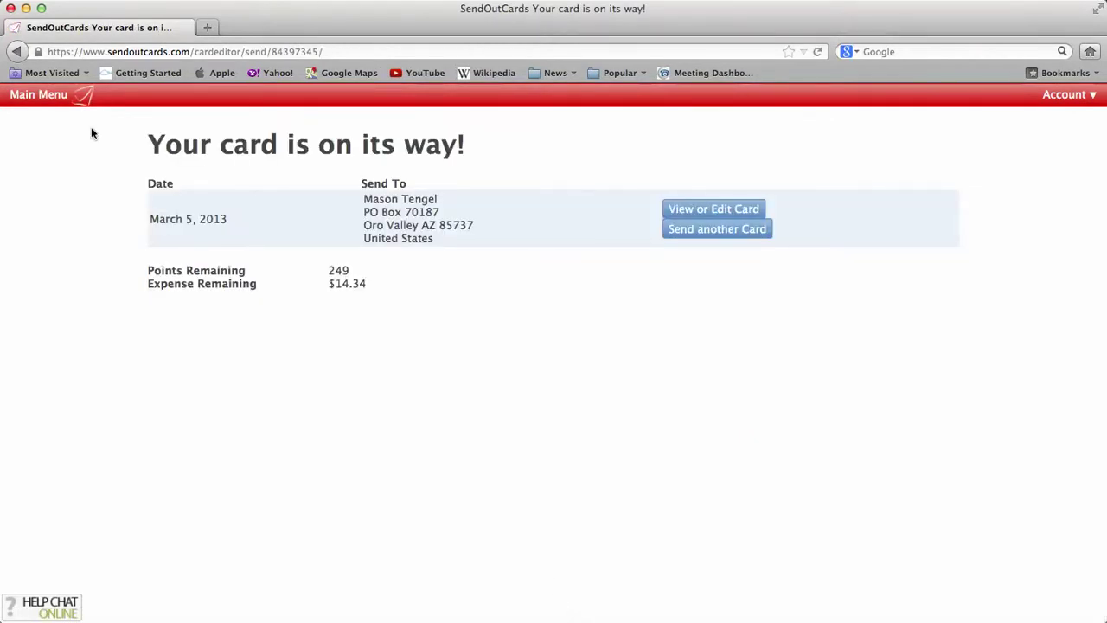
# Start a new campaign named "4th of July 2013" and try to create a card for it.
pyautogui.click(43, 100)
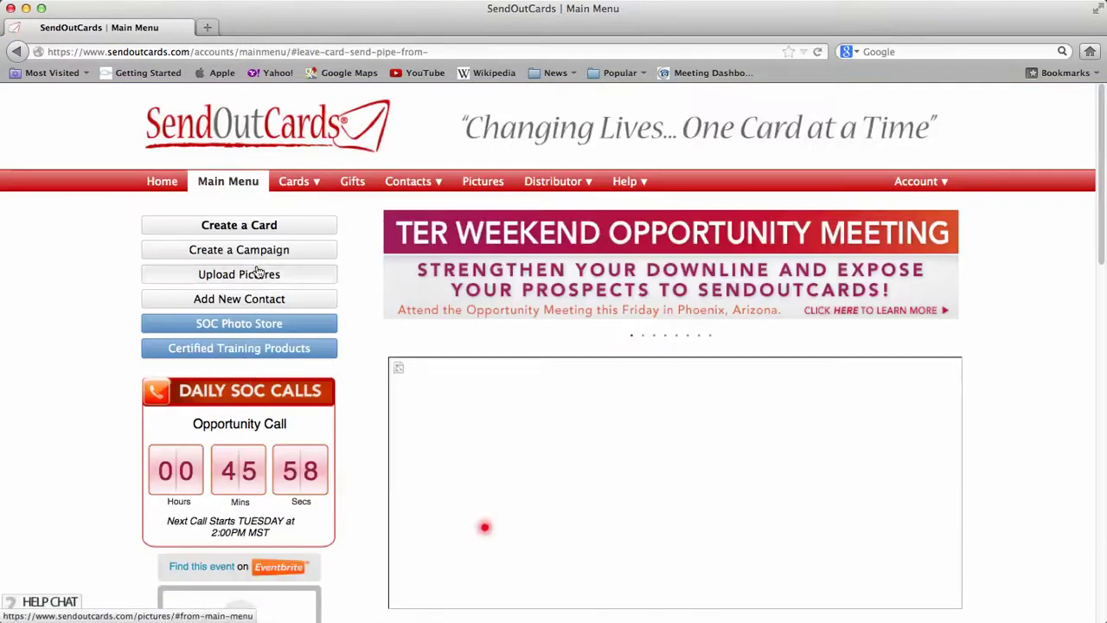
pyautogui.click(257, 250)
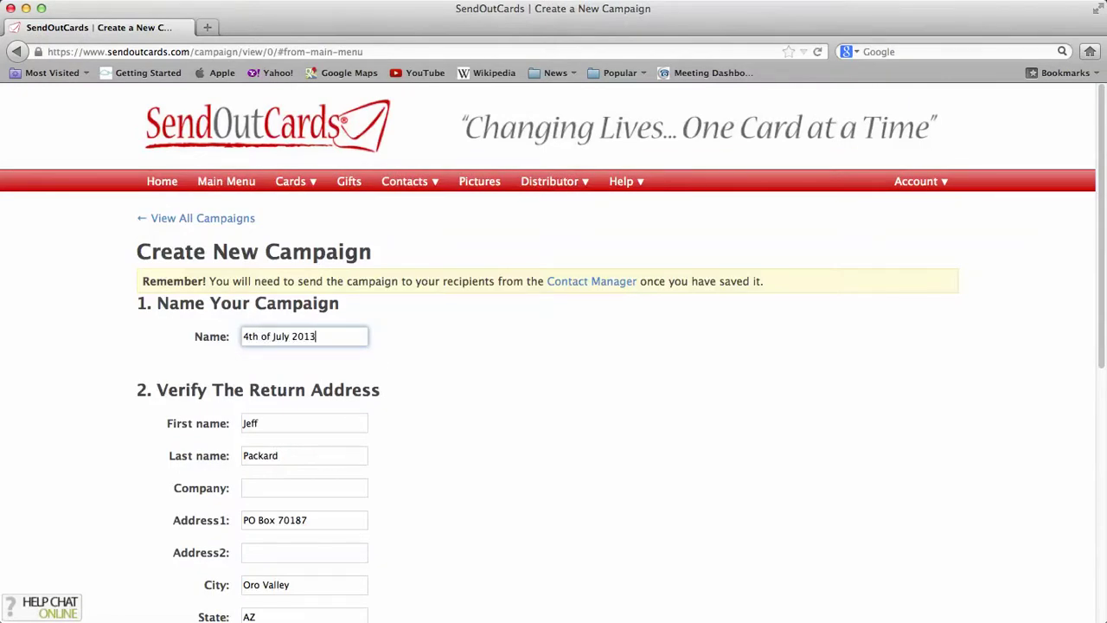
pyautogui.scroll(-5, 577, 495)
pyautogui.scroll(-3, 372, 519)
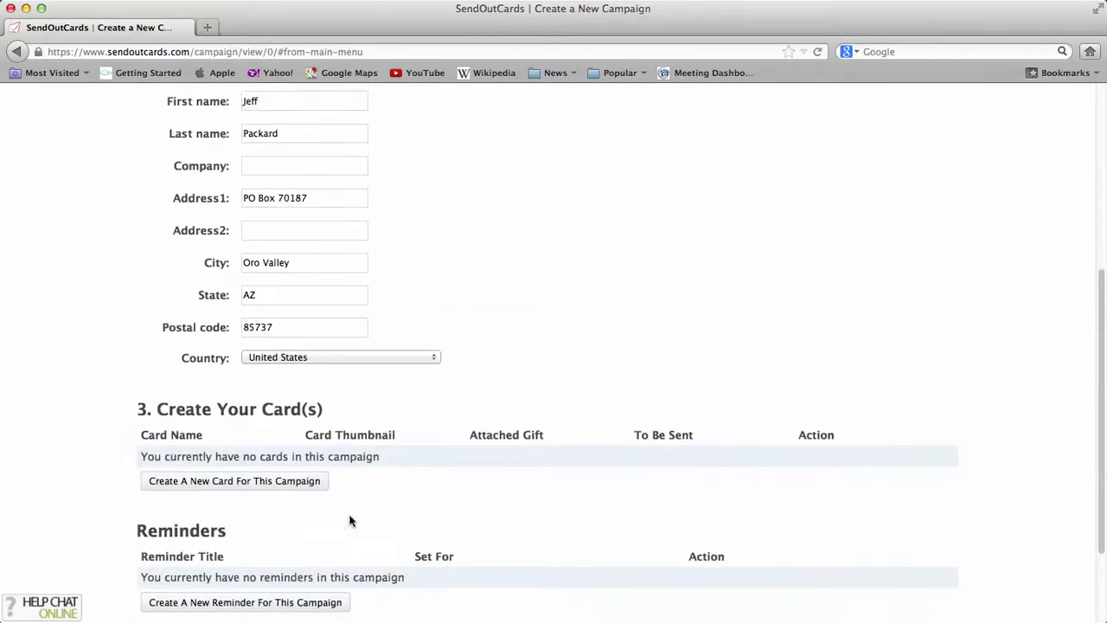
pyautogui.click(291, 460)
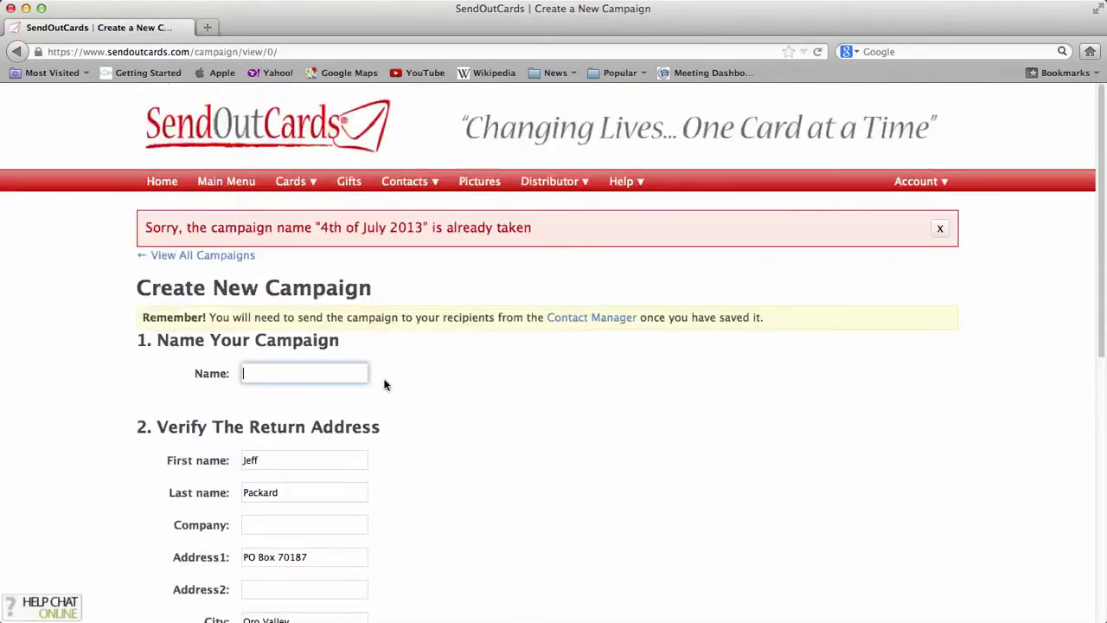
# From the list of saved campaigns, create a campaign named "Fourth of July" and add a card named "Card 1" to it.
pyautogui.click(220, 255)
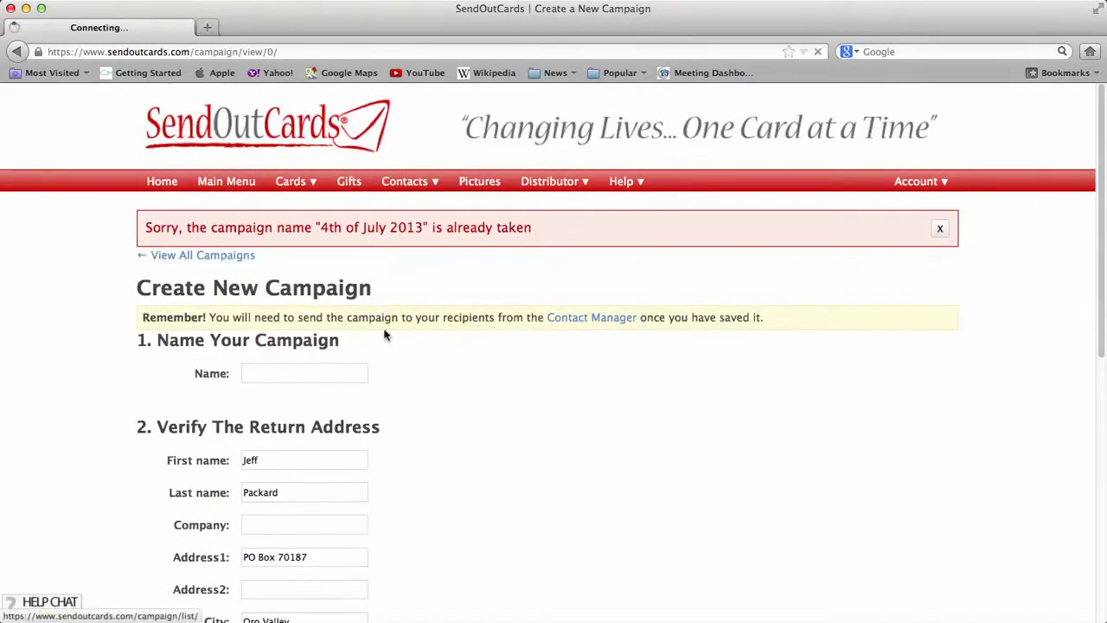
pyautogui.scroll(-2, 402, 351)
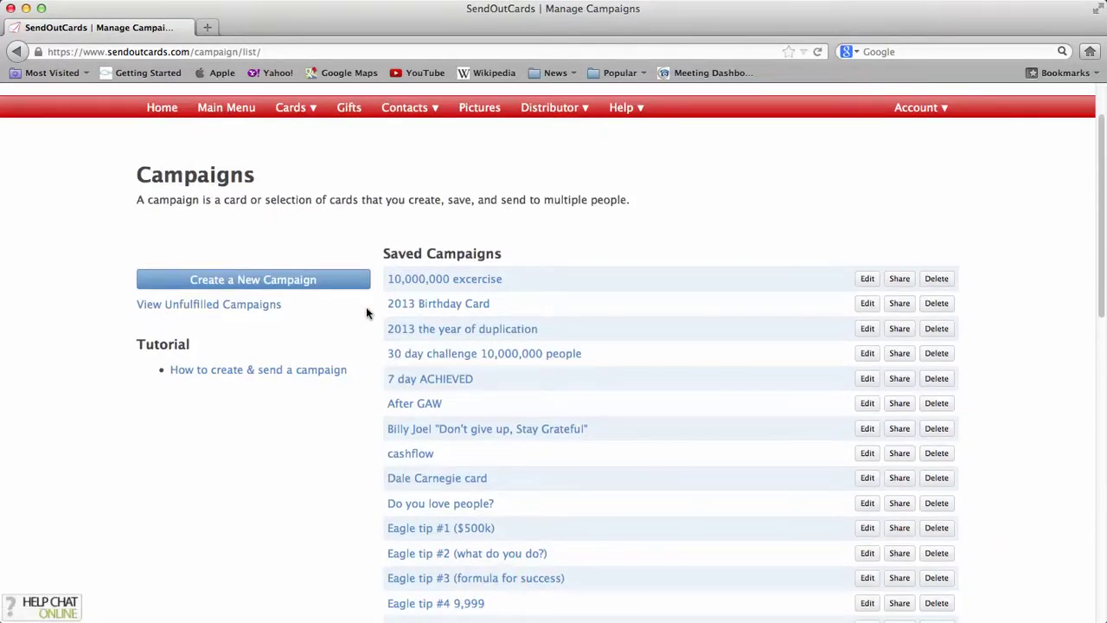
pyautogui.click(256, 284)
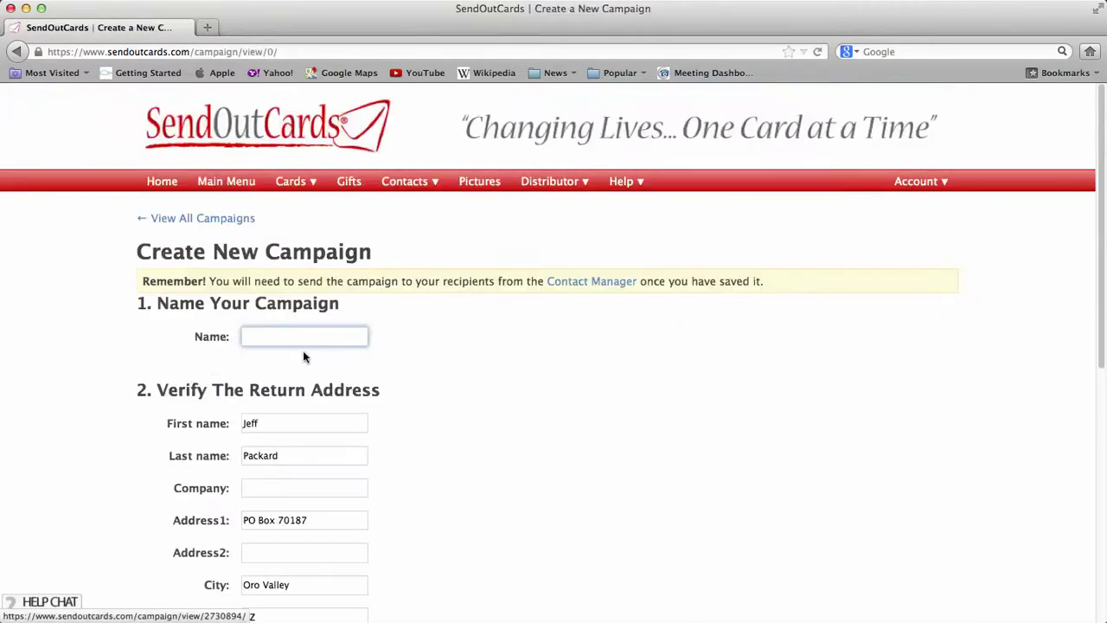
pyautogui.write('Fourth of July')
pyautogui.scroll(-5, 543, 376)
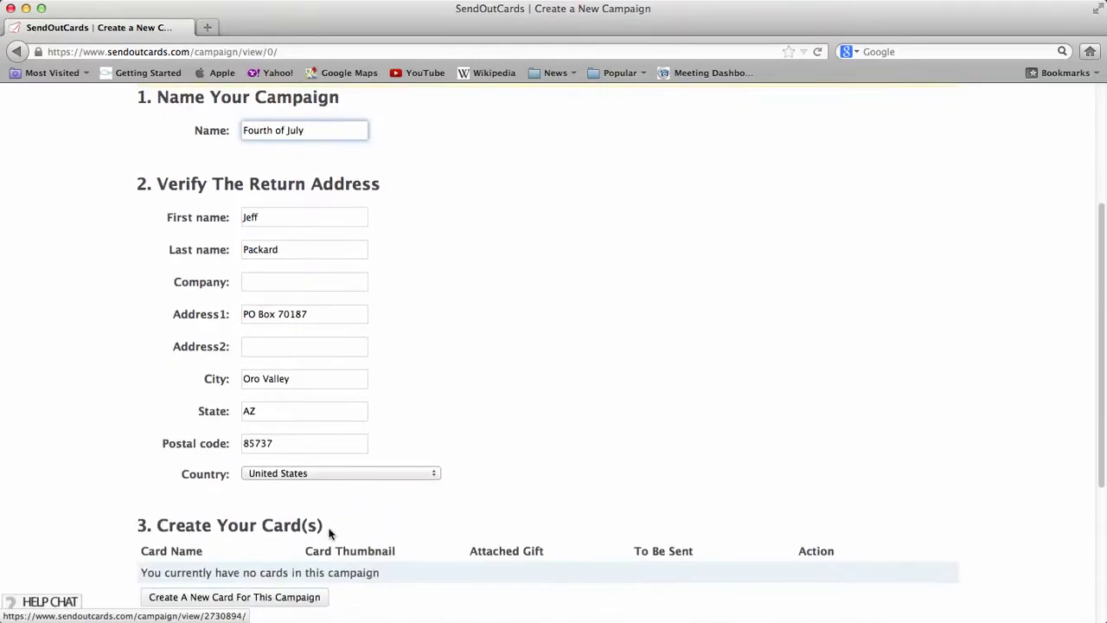
pyautogui.click(289, 596)
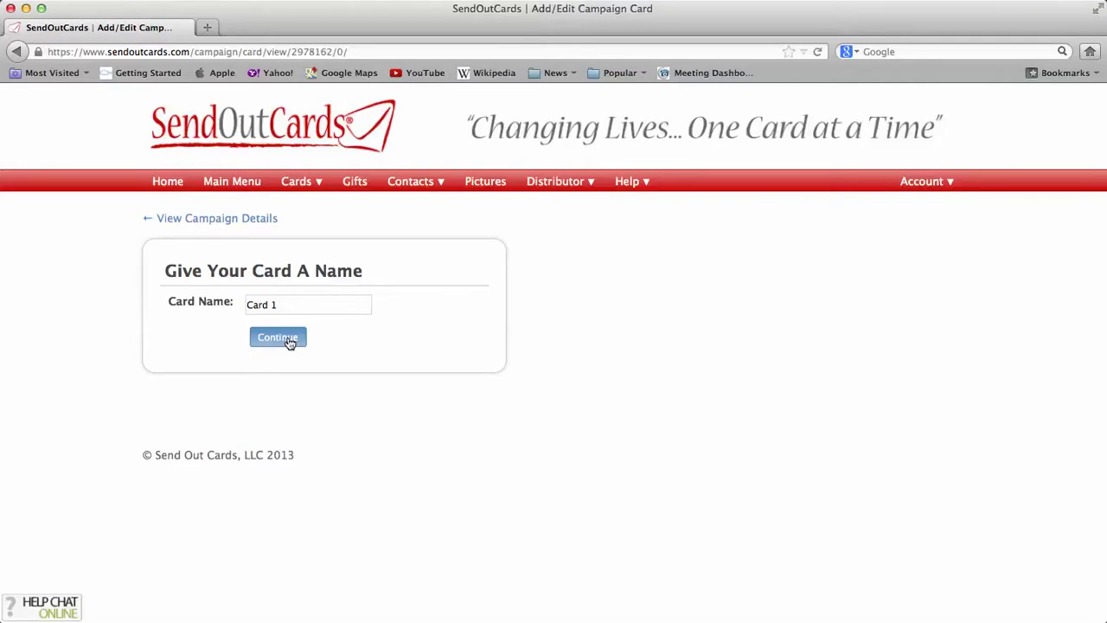
pyautogui.click(289, 343)
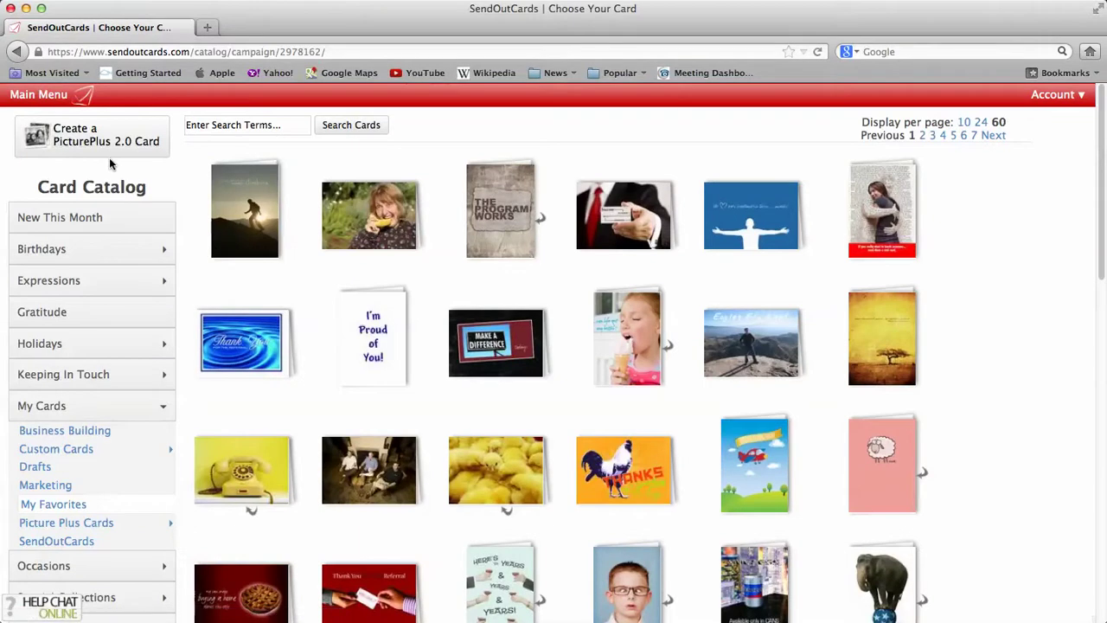
# Show the 4th of July designs among the holiday cards in the catalog.
pyautogui.click(156, 346)
pyautogui.scroll(-1, 155, 346)
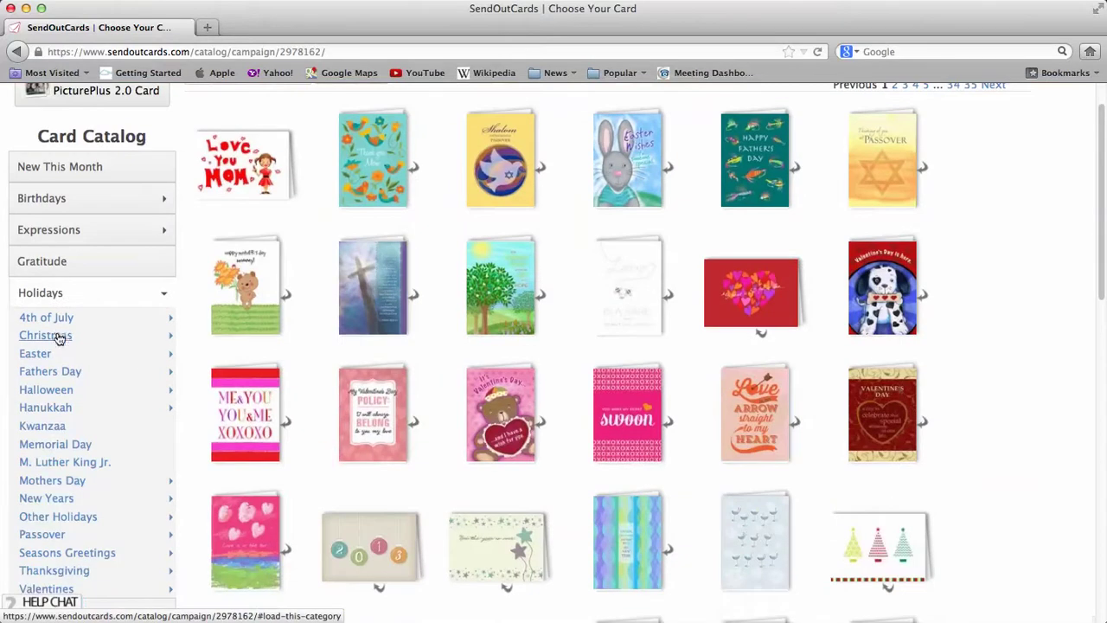
pyautogui.click(34, 319)
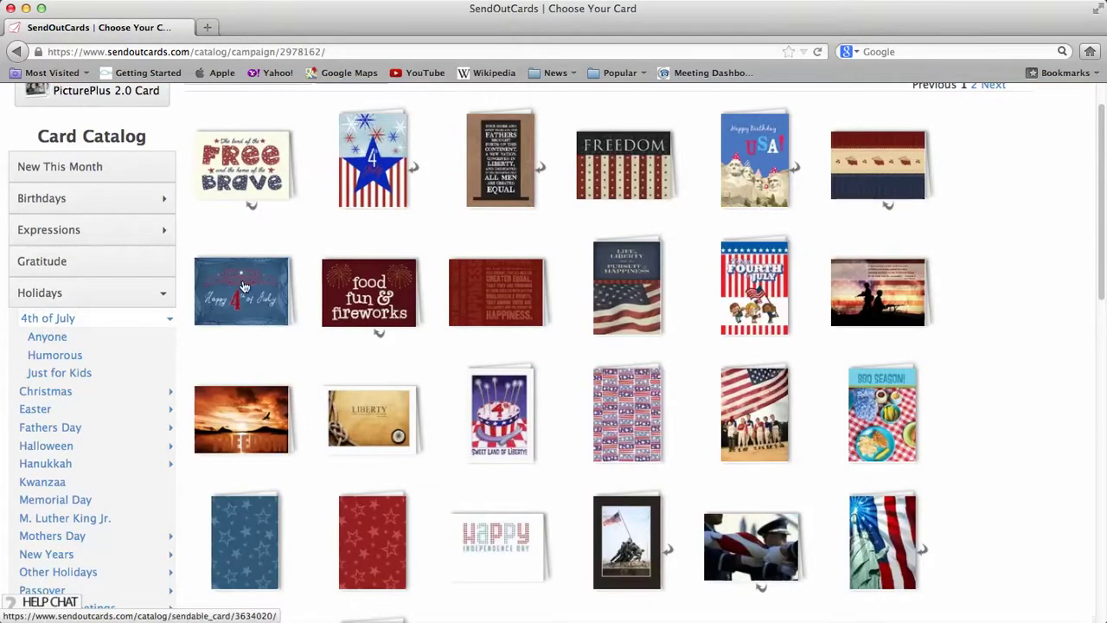
pyautogui.scroll(1, 367, 188)
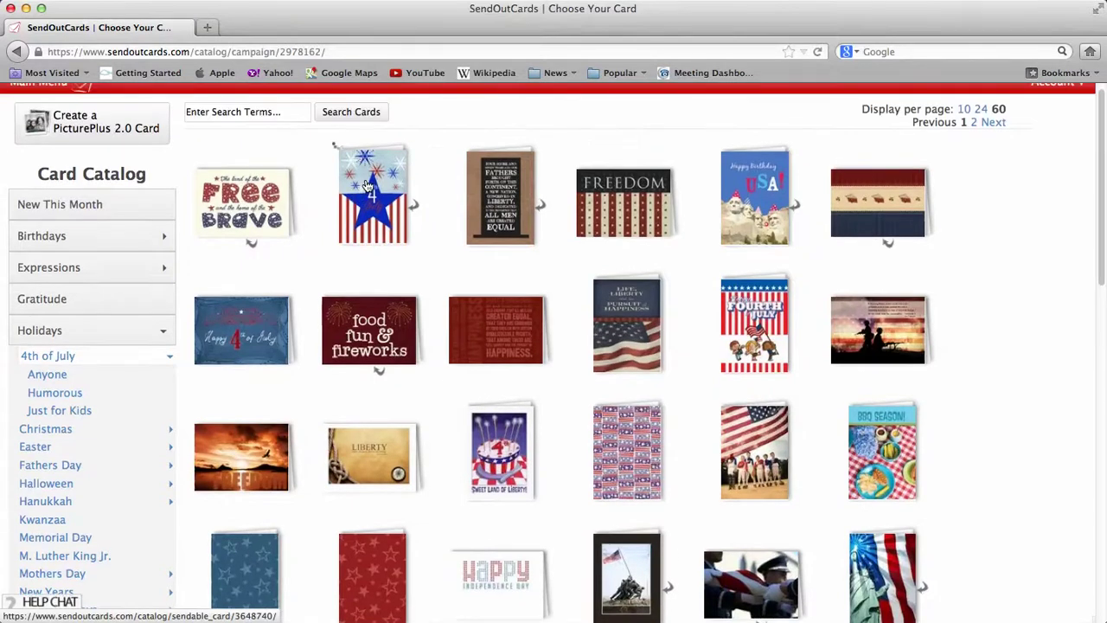
# Create a postcard from the July 4th star design and begin its back message with the First Name & Spouse Name field and a comma.
pyautogui.click(367, 188)
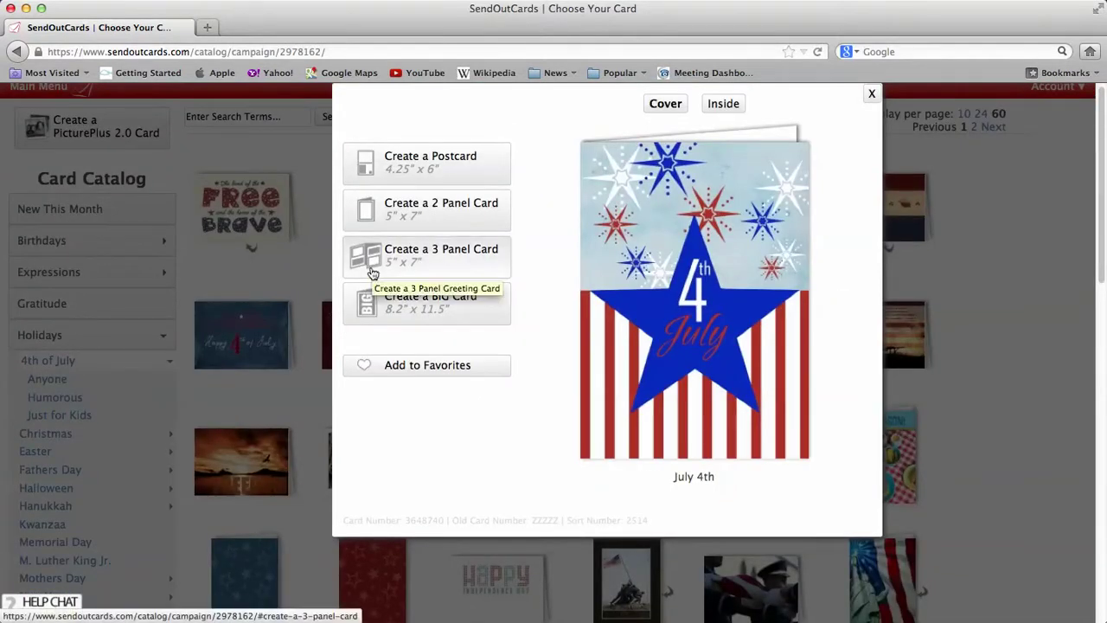
pyautogui.click(436, 165)
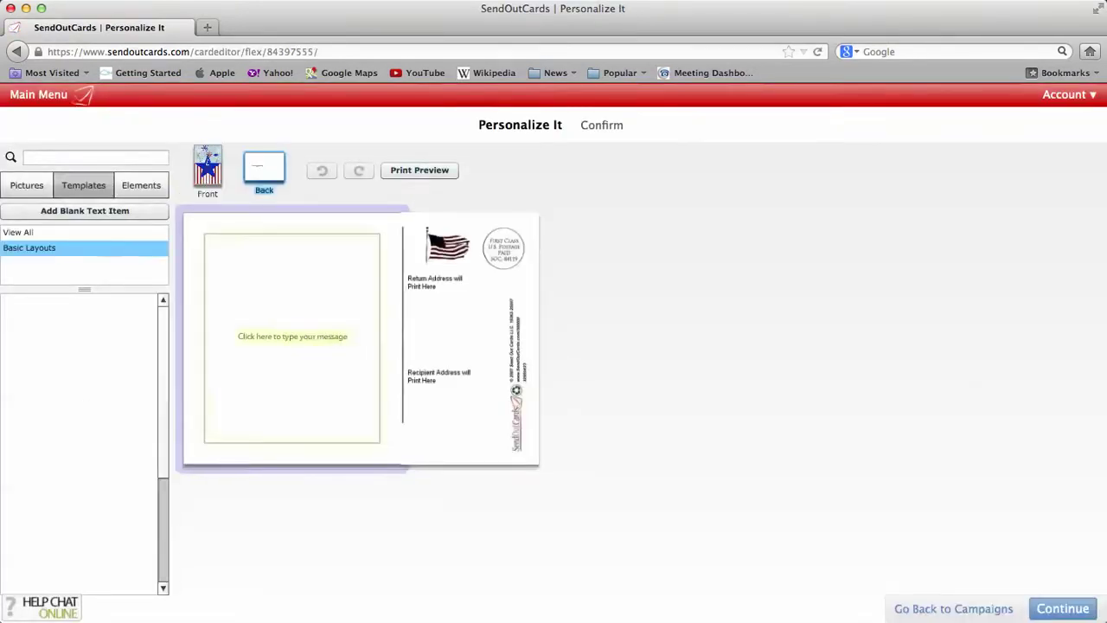
pyautogui.click(290, 334)
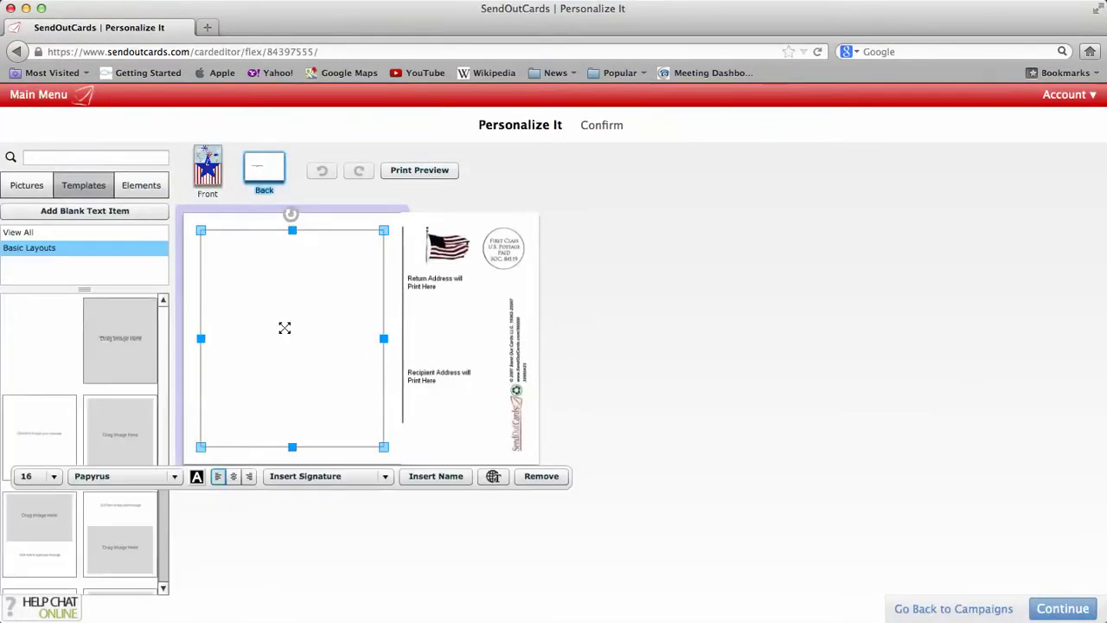
pyautogui.click(445, 478)
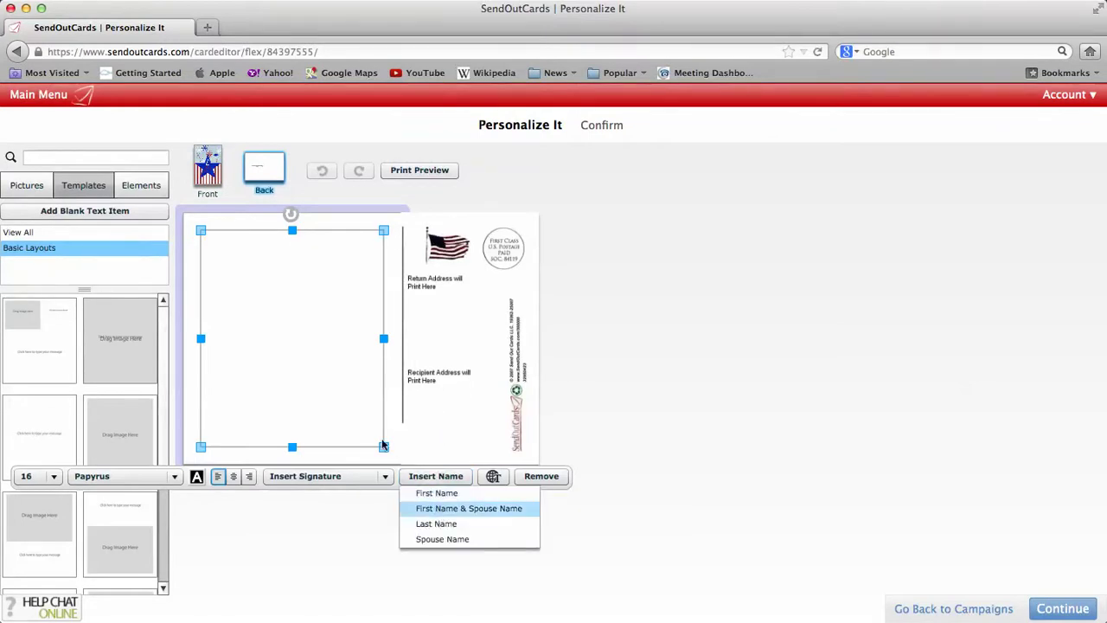
pyautogui.press('Return')
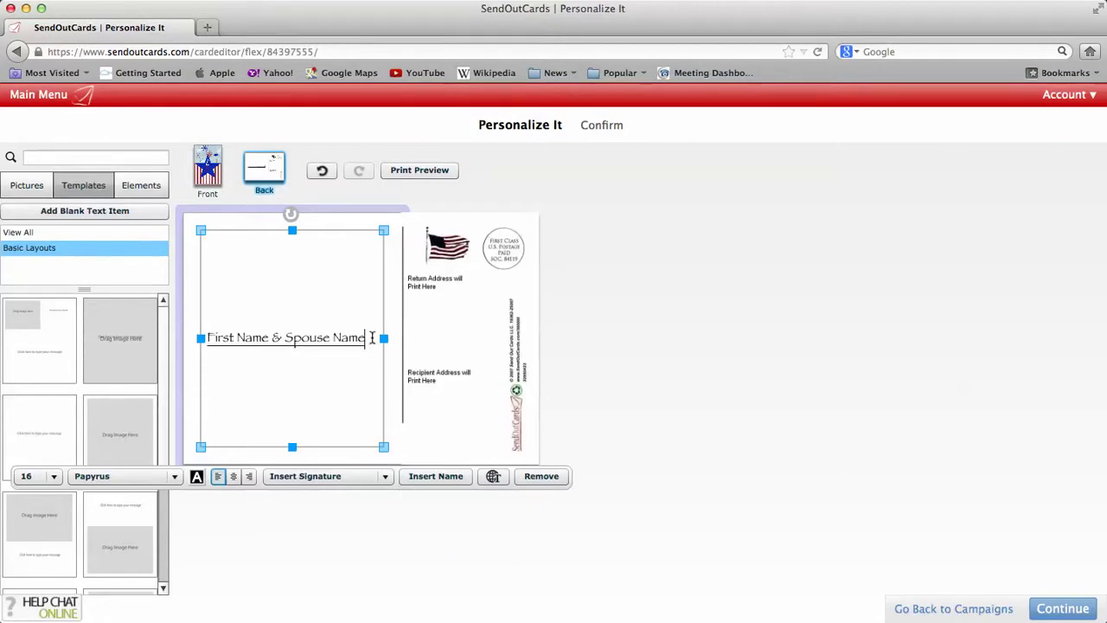
pyautogui.press('Return')
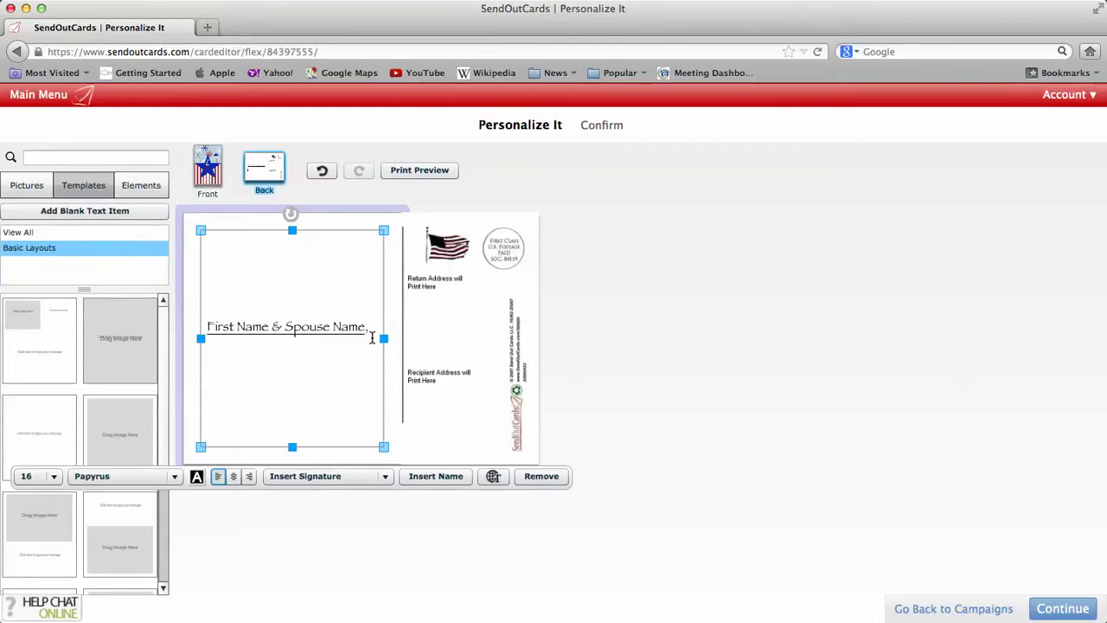
# Write "Just wanted to wish you a great 4th of July!" below the greeting and sign it with the sender's family name.
pyautogui.write('Just ')
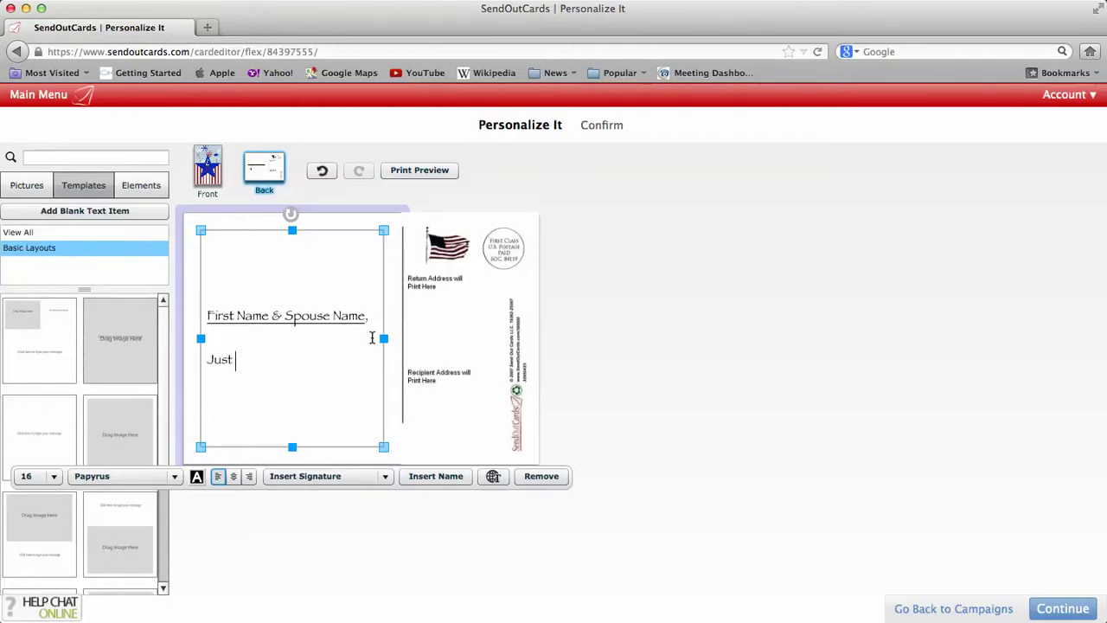
pyautogui.write('wanted to wish you agreat')
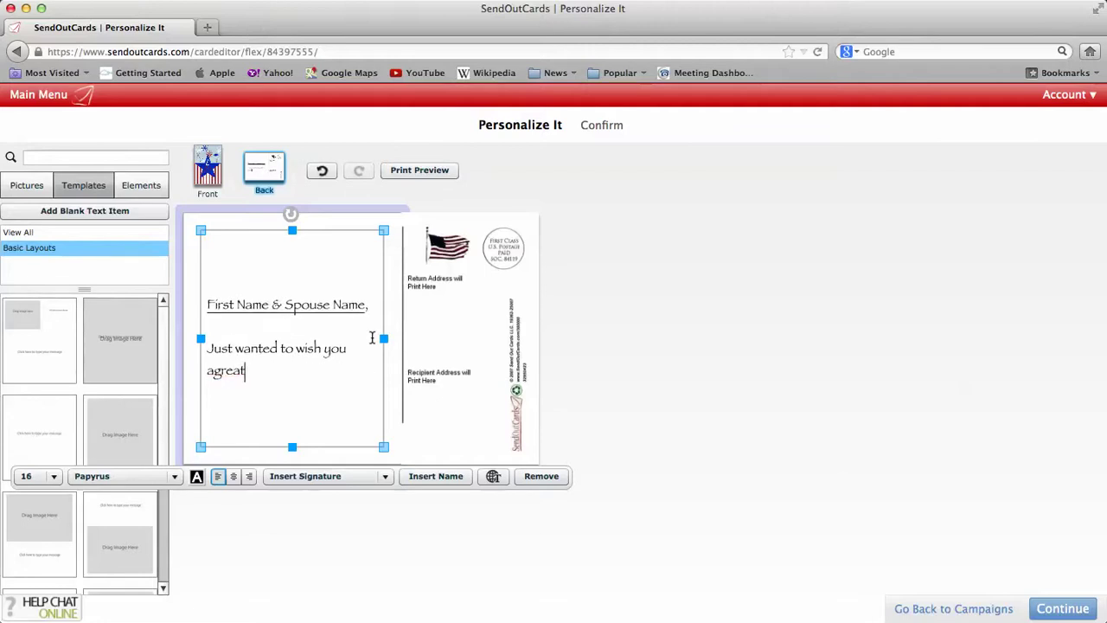
pyautogui.press('BackSpace')
pyautogui.press('BackSpace')
pyautogui.press('BackSpace')
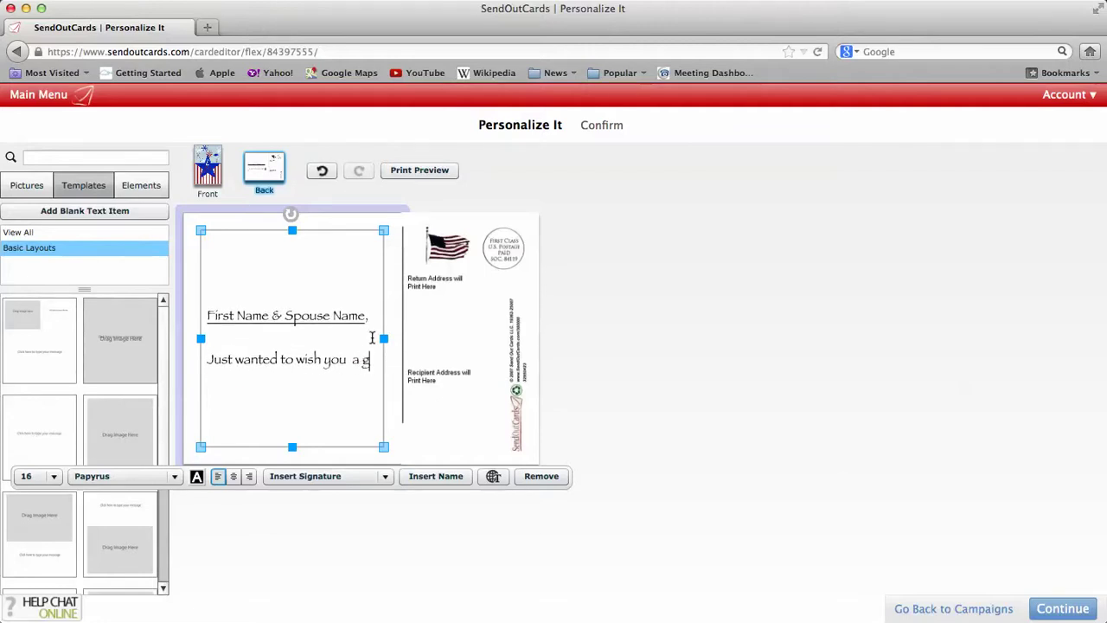
pyautogui.write('reat 4th of')
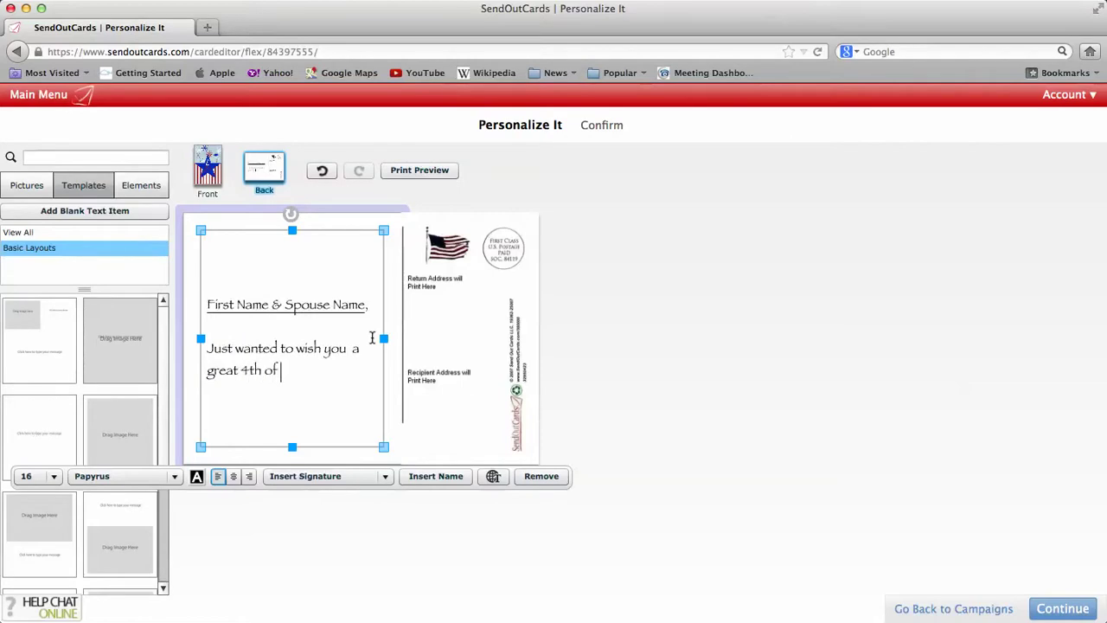
pyautogui.write(' July!')
pyautogui.press('Return')
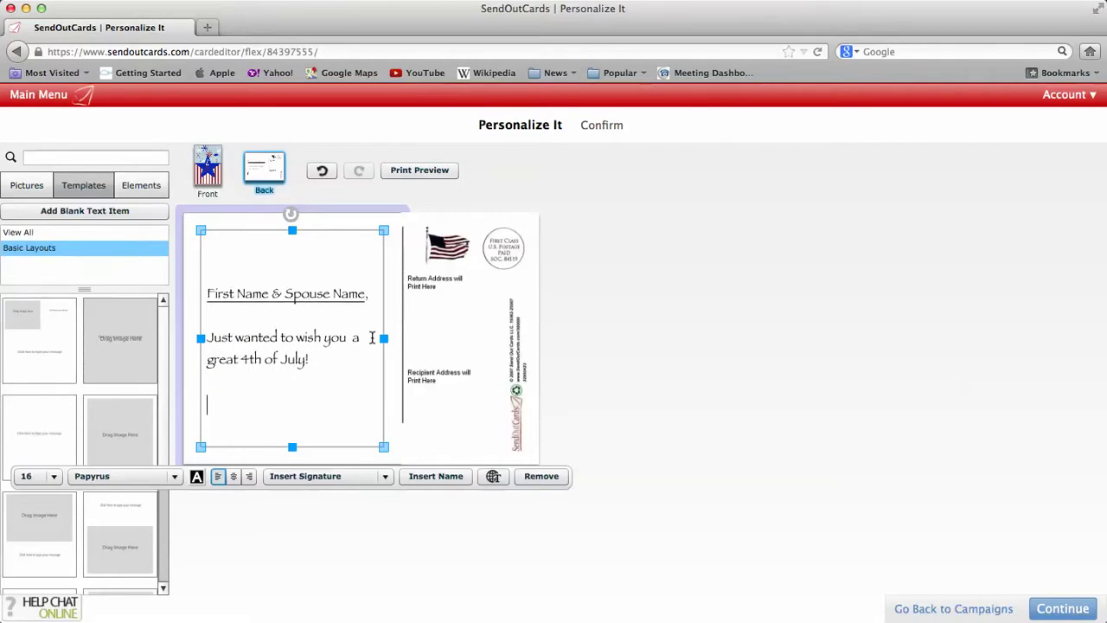
pyautogui.press('Return')
pyautogui.write('The Pad')
pyautogui.write('kards')
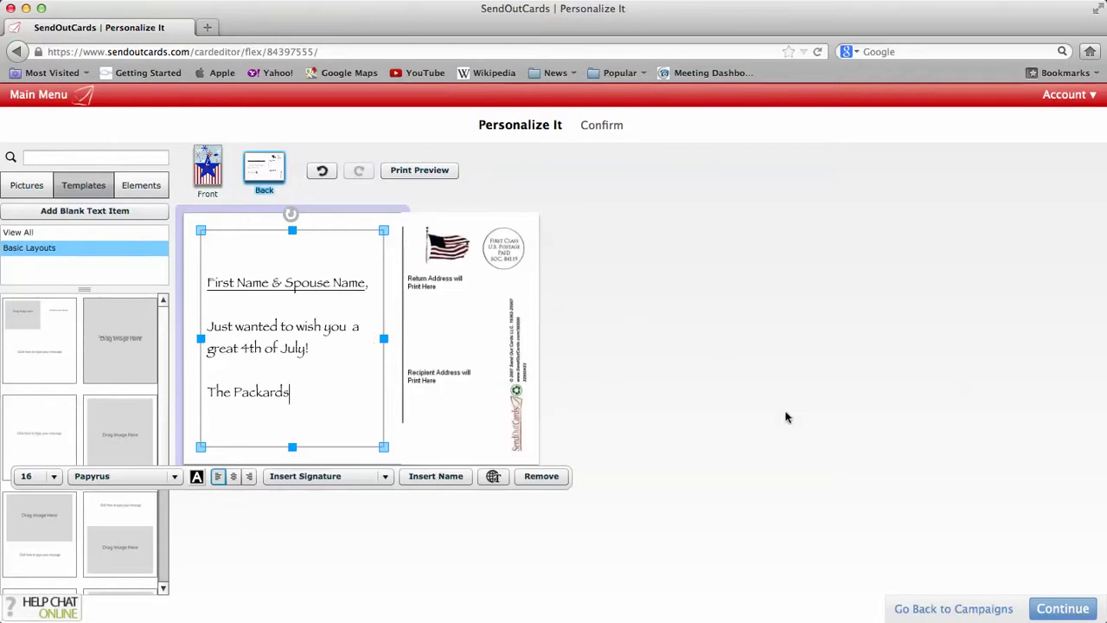
# Change the whole postcard message to the sender's personal handwriting font.
pyautogui.click(341, 370)
pyautogui.moveTo(303, 399); pyautogui.dragTo(204, 278)
pyautogui.click(160, 478)
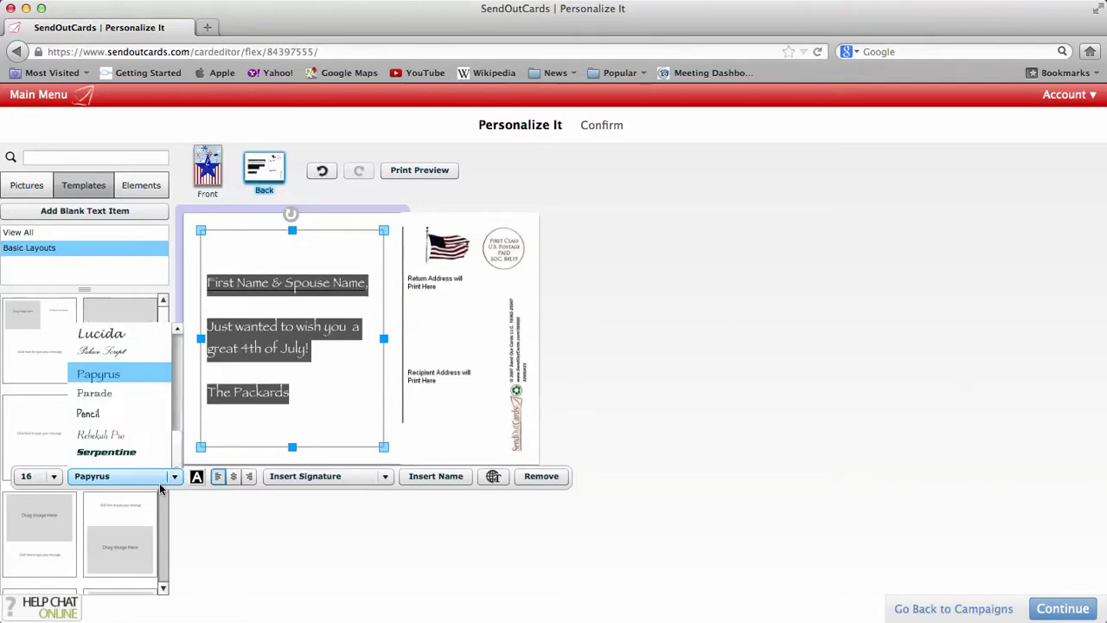
pyautogui.click(118, 458)
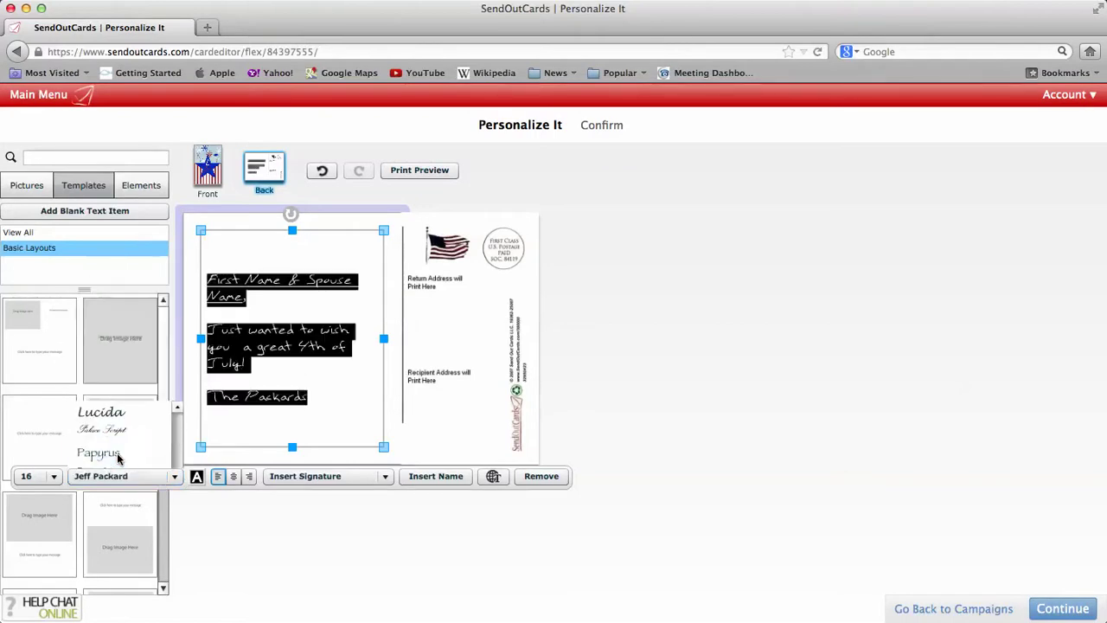
pyautogui.click(679, 351)
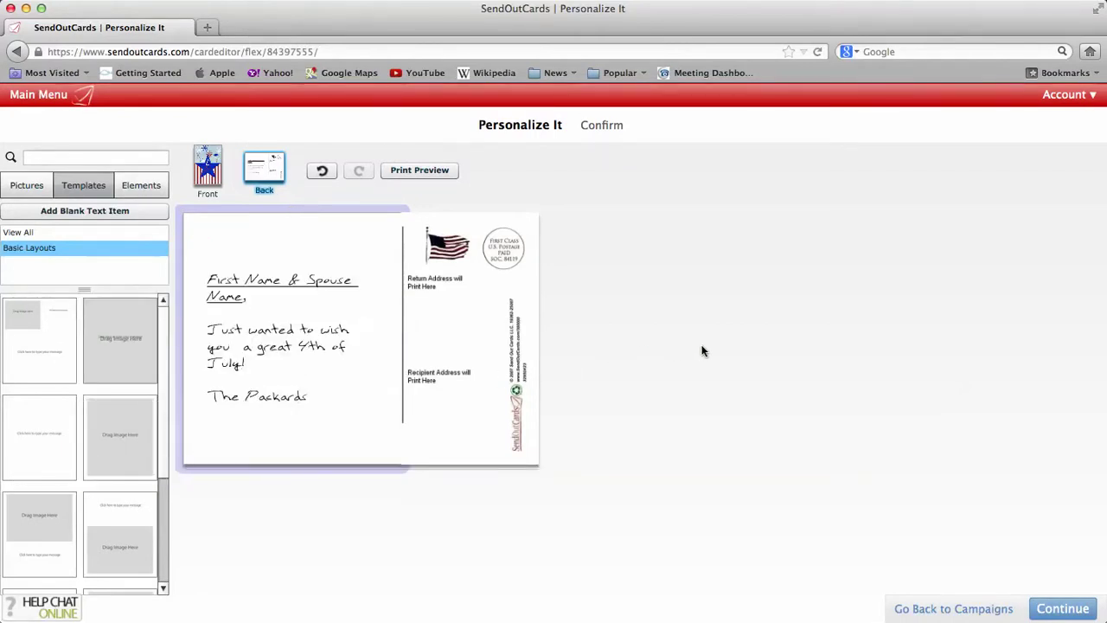
# Try bright green text and the Papyrus font on the whole message, and undo both changes.
pyautogui.click(319, 391)
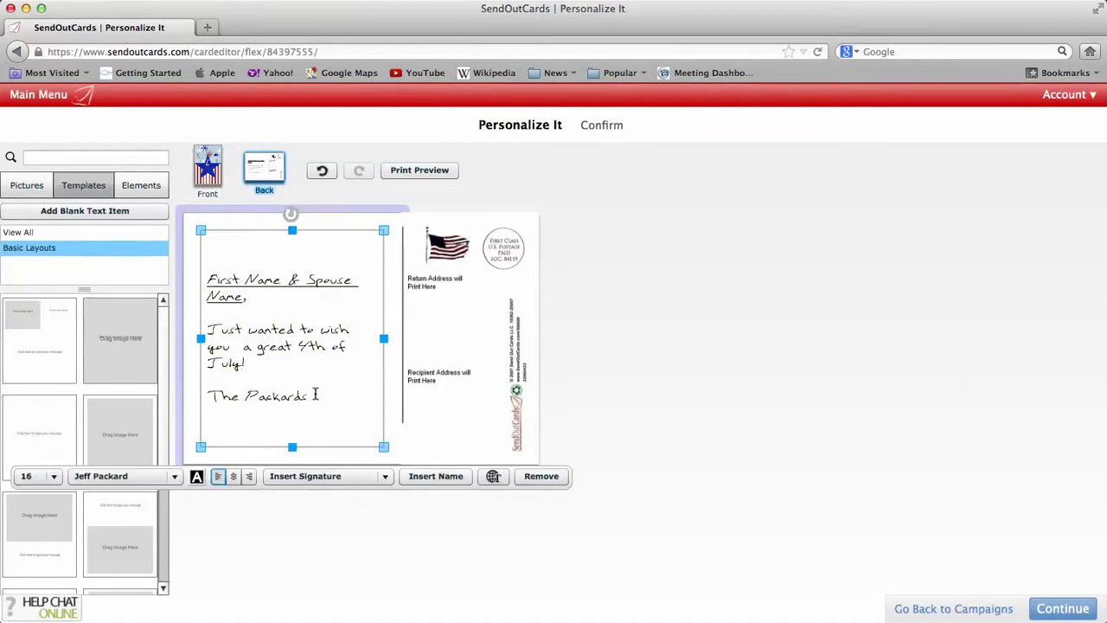
pyautogui.moveTo(318, 394); pyautogui.dragTo(218, 270)
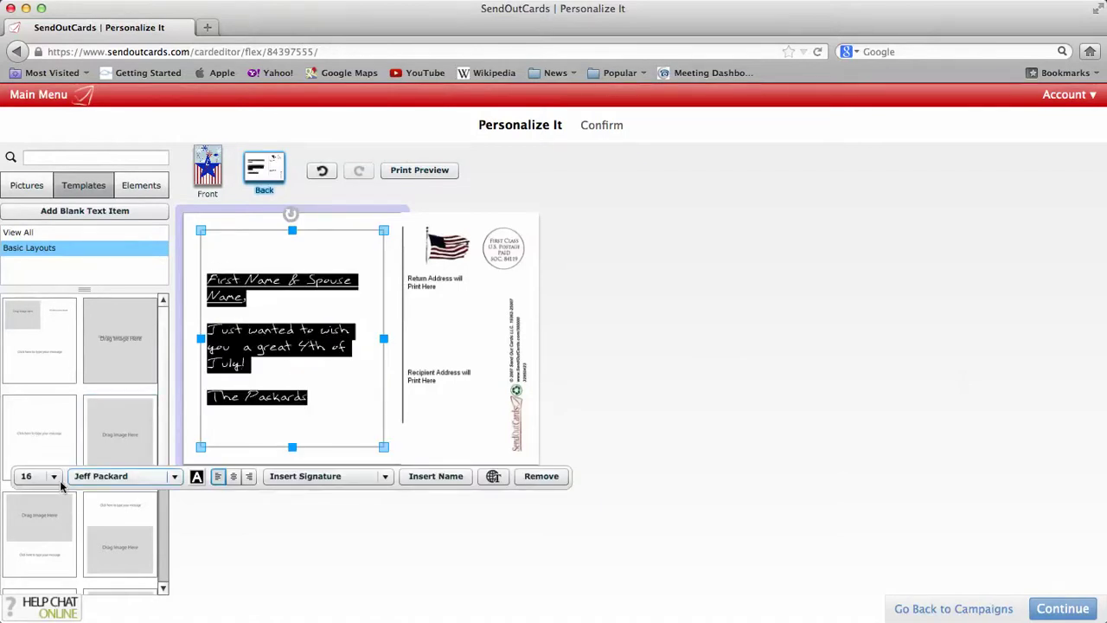
pyautogui.click(197, 476)
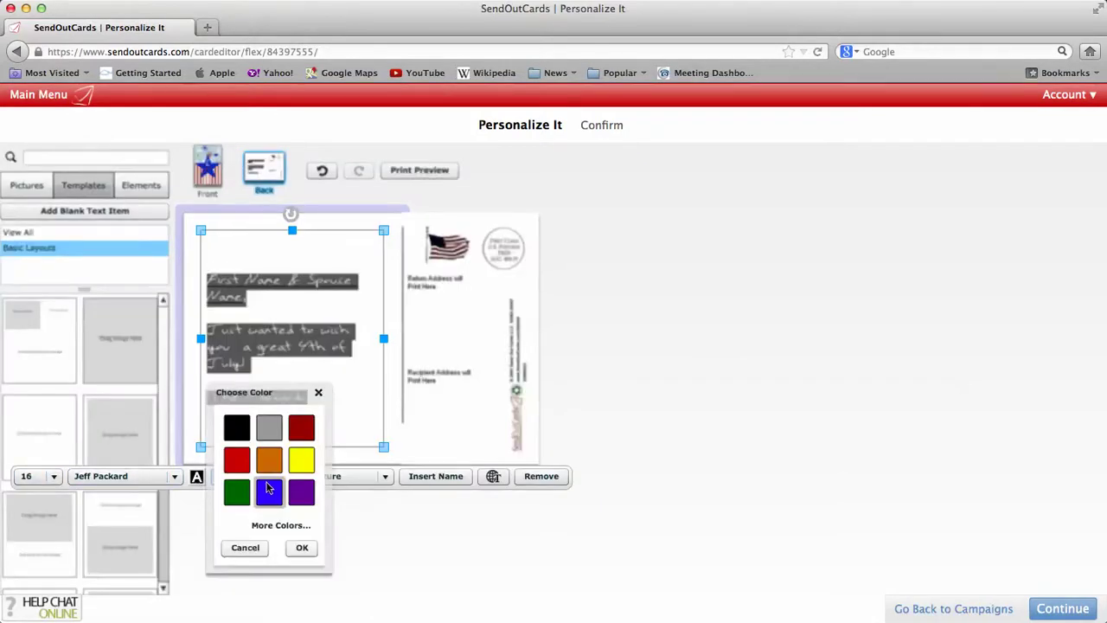
pyautogui.click(289, 526)
pyautogui.click(391, 427)
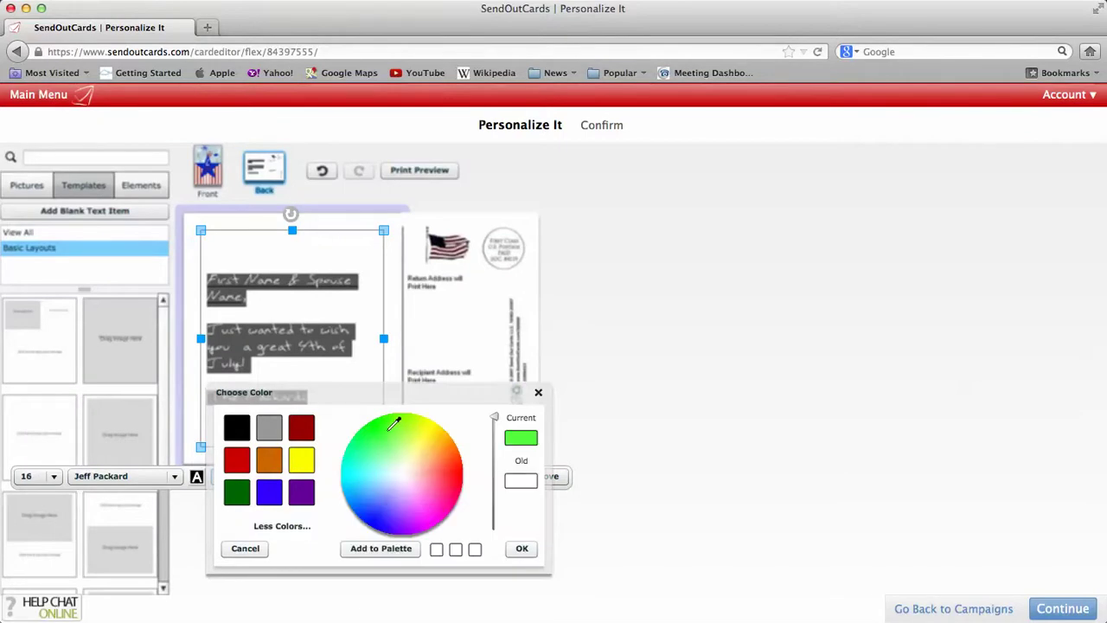
pyautogui.click(521, 548)
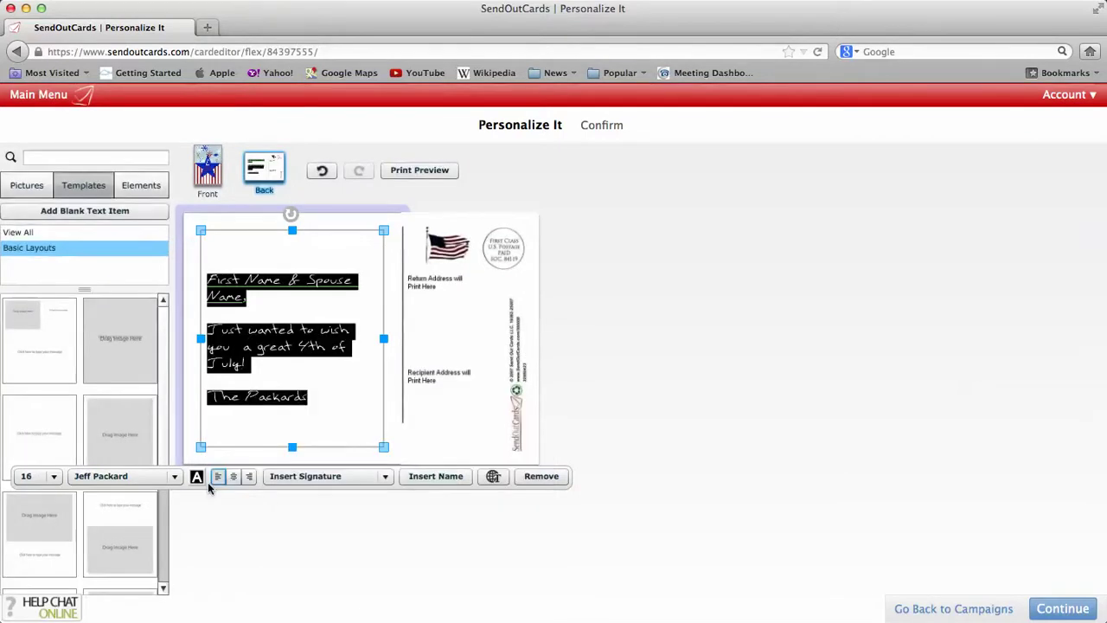
pyautogui.click(157, 476)
pyautogui.click(95, 321)
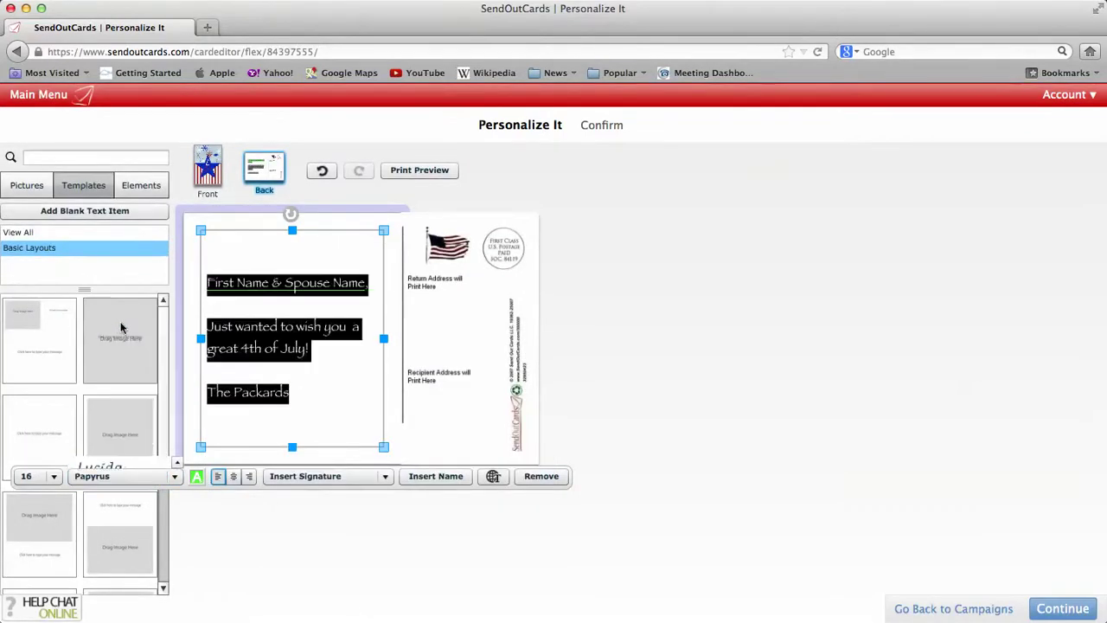
pyautogui.click(619, 363)
pyautogui.click(287, 393)
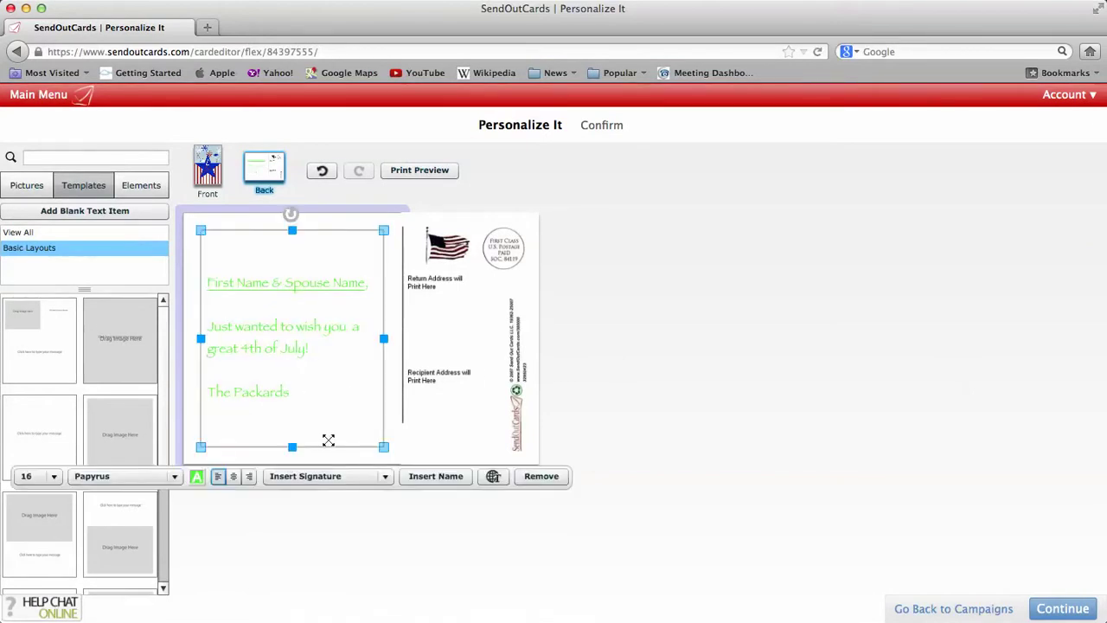
pyautogui.click(321, 171)
pyautogui.click(321, 171)
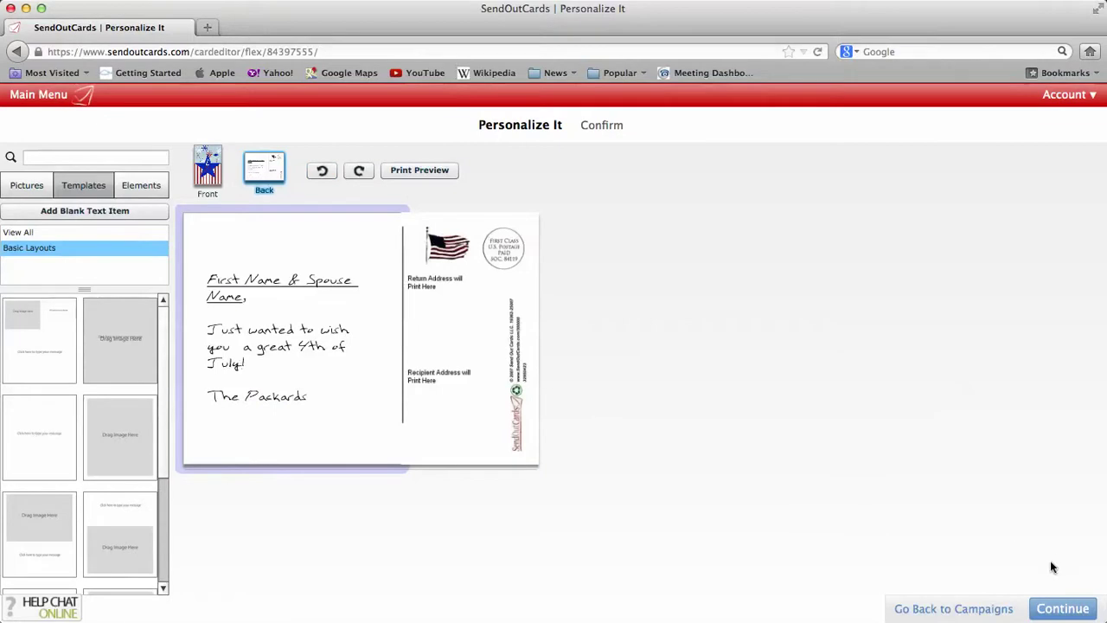
# Continue to the confirmation and save the card to the campaign with immediate send time.
pyautogui.click(1062, 608)
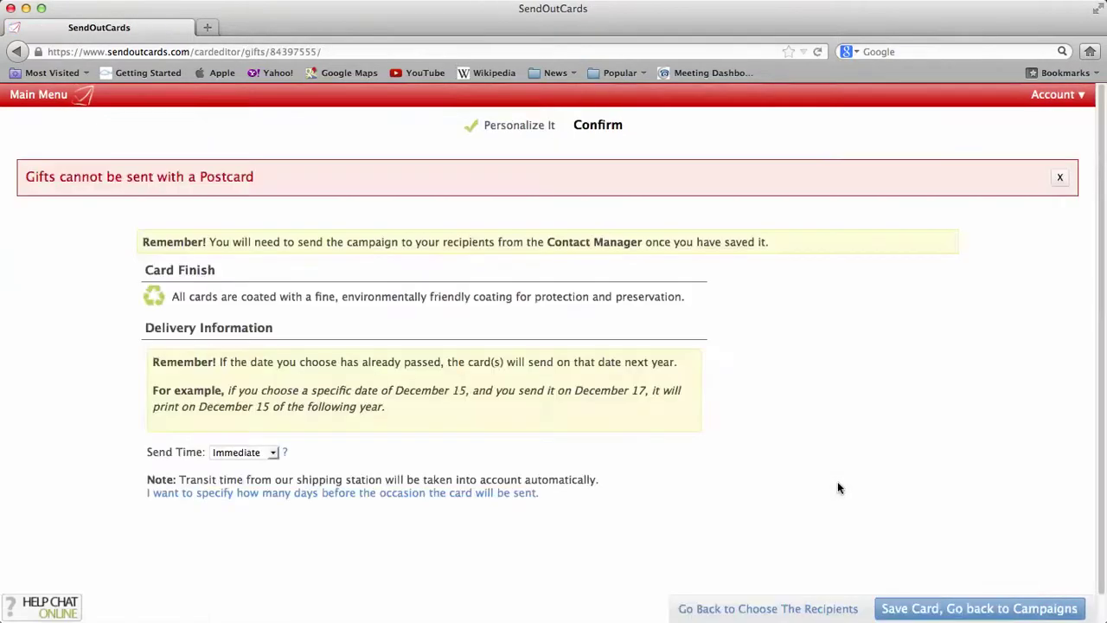
pyautogui.click(949, 609)
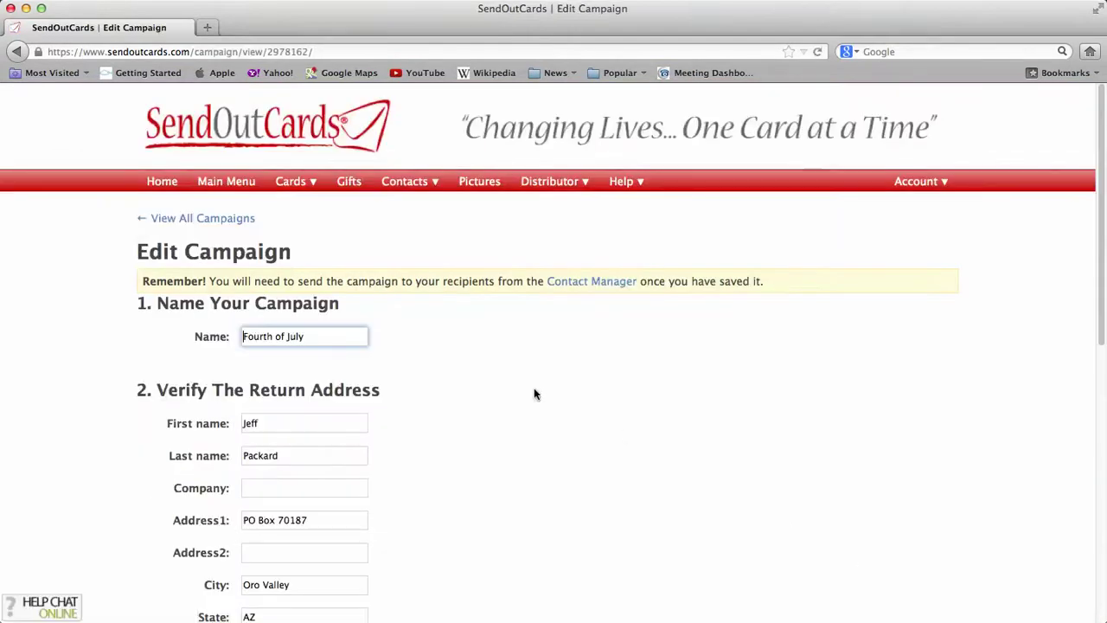
# In the contact manager, clear the group selection and find the contacts of the Family group only.
pyautogui.click(399, 181)
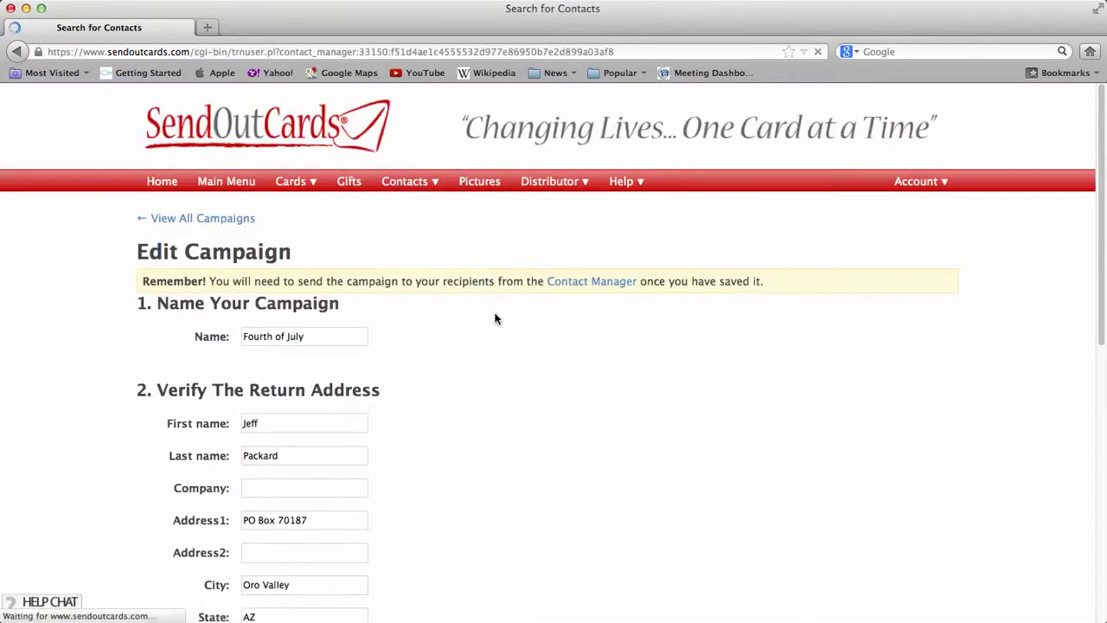
pyautogui.scroll(-5, 495, 318)
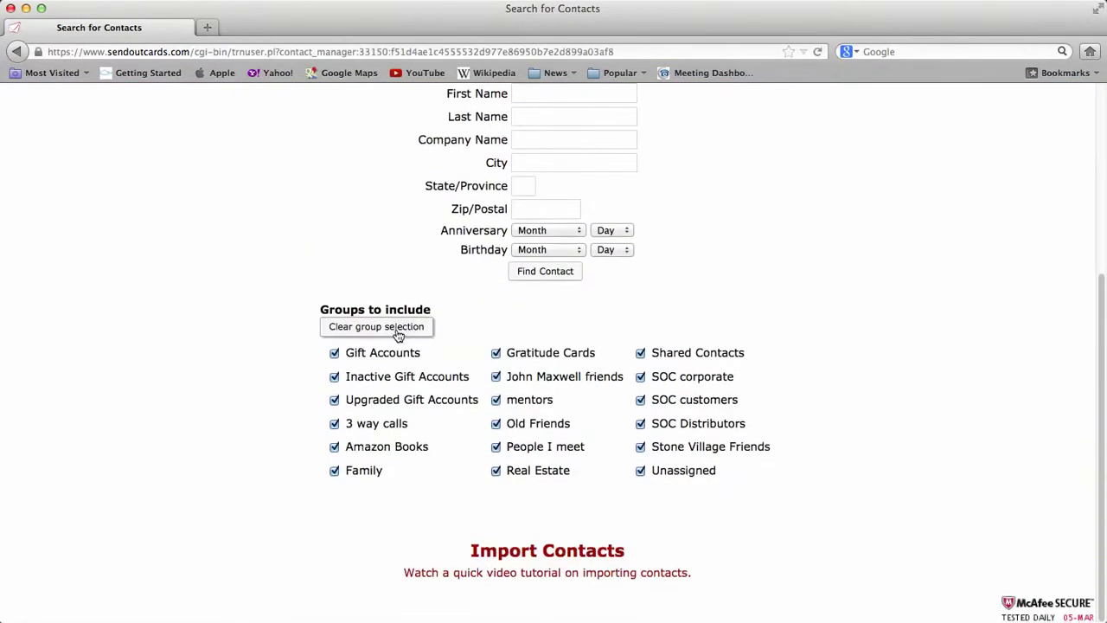
pyautogui.click(387, 327)
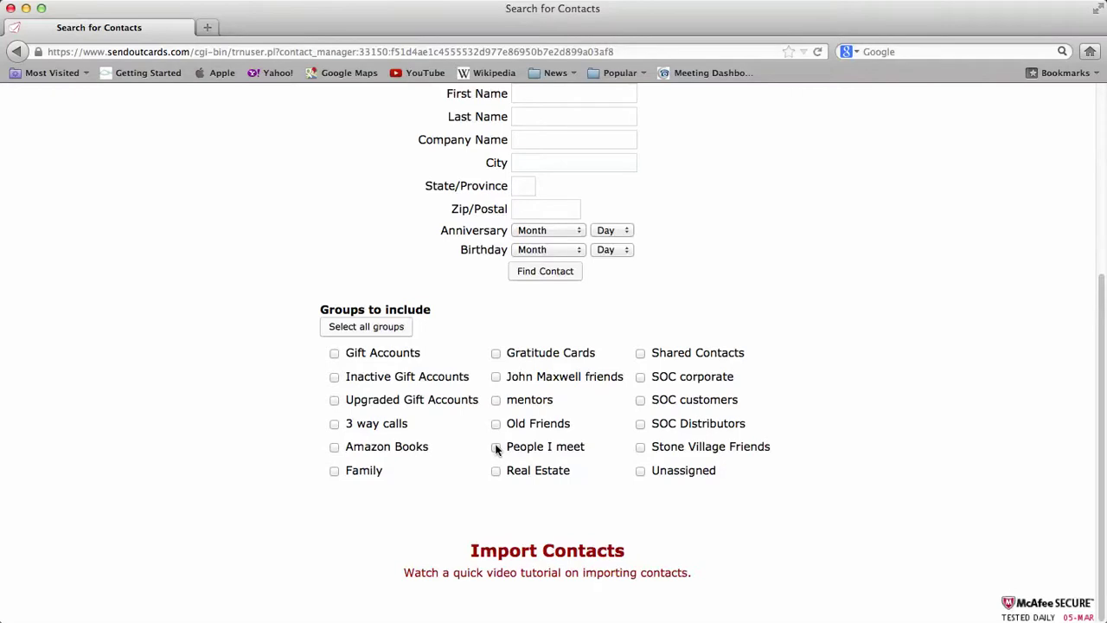
pyautogui.click(361, 477)
pyautogui.click(522, 273)
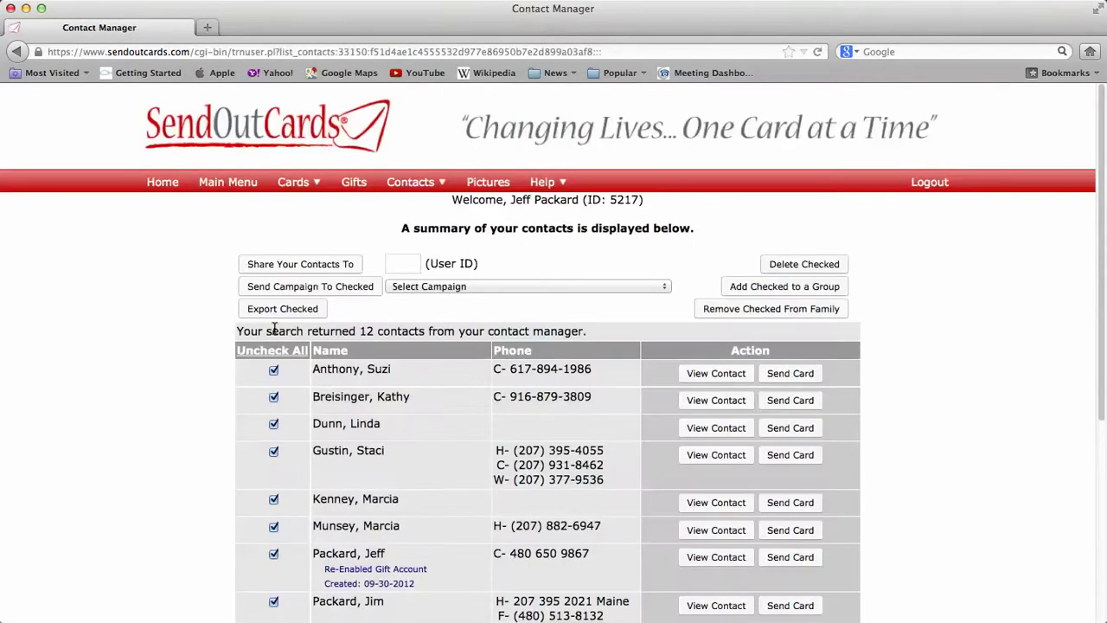
# Exclude the sixth, tenth and eleventh contacts in the Family list from the checked recipients.
pyautogui.click(403, 288)
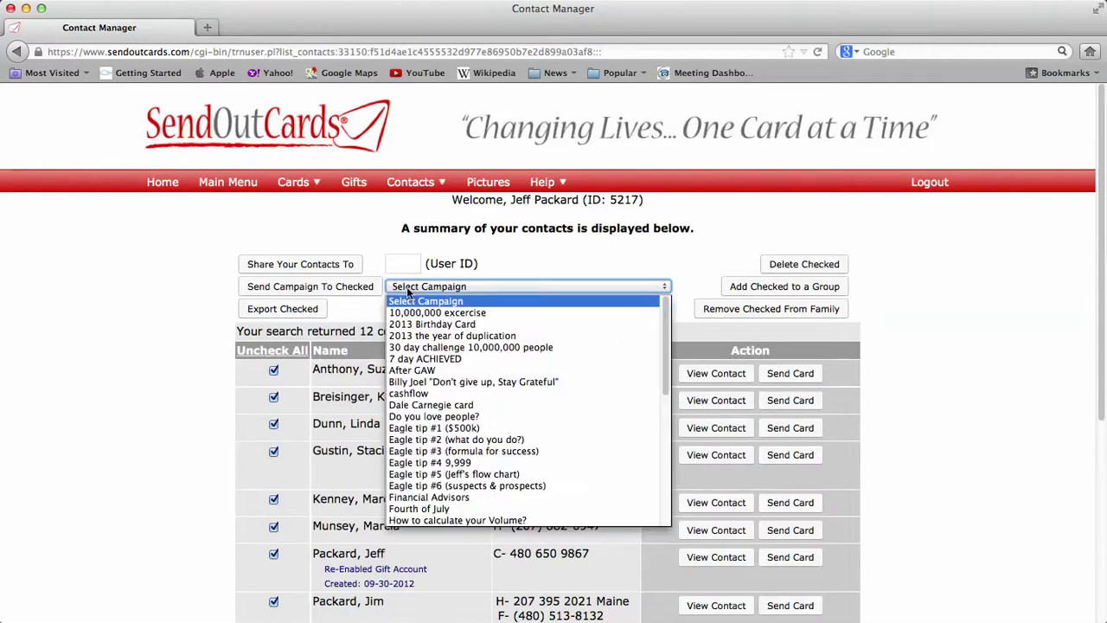
pyautogui.click(321, 309)
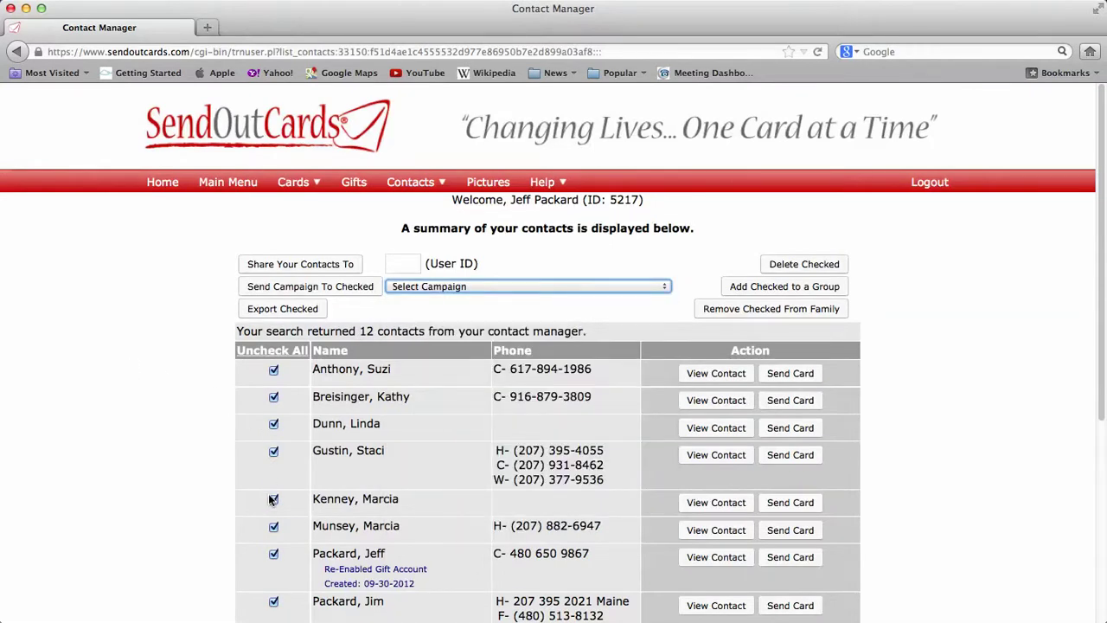
pyautogui.click(275, 526)
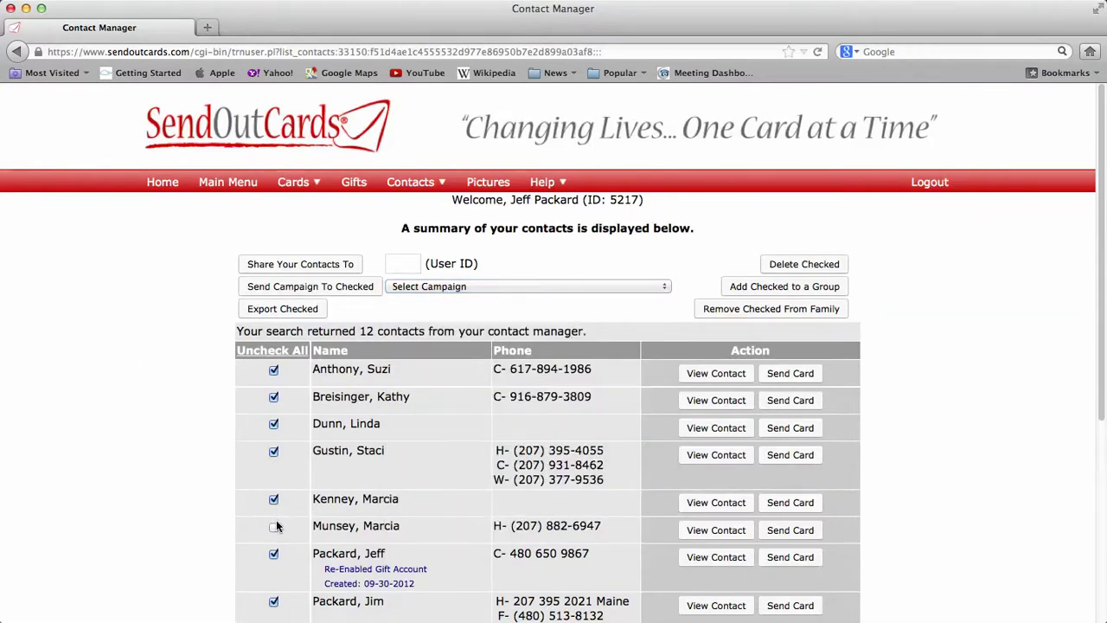
pyautogui.scroll(-2, 222, 498)
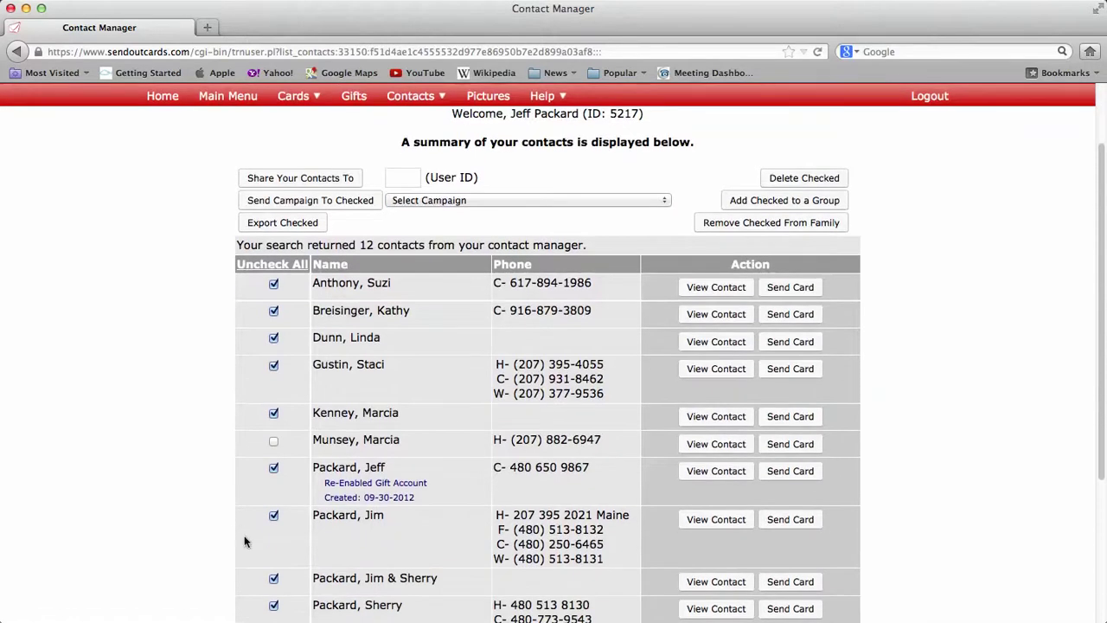
pyautogui.click(274, 609)
pyautogui.scroll(-2, 230, 559)
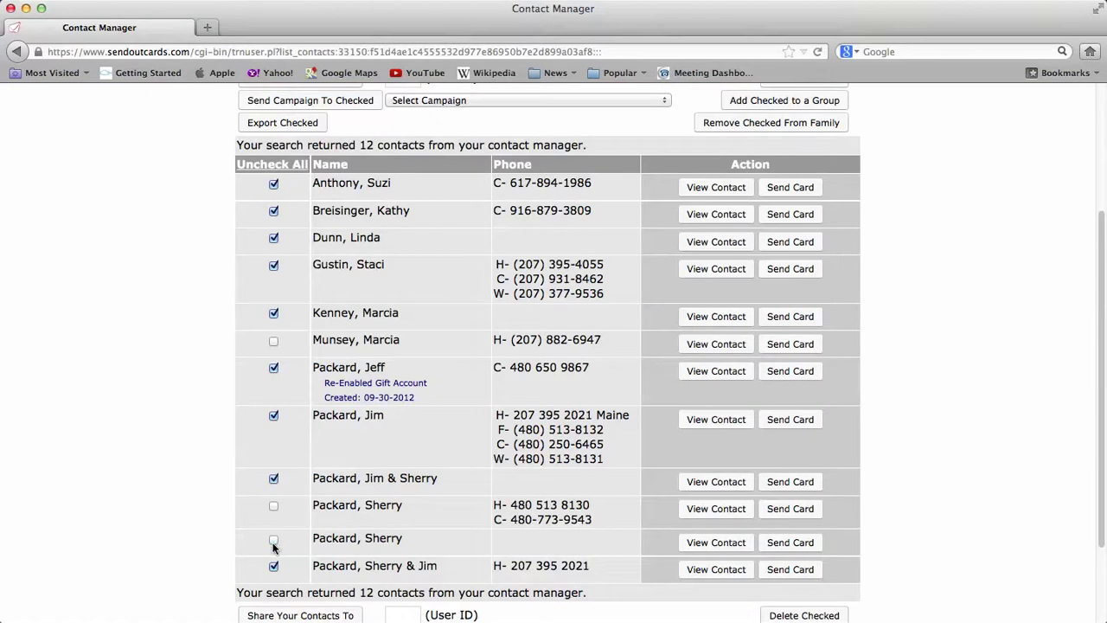
pyautogui.scroll(3, 227, 519)
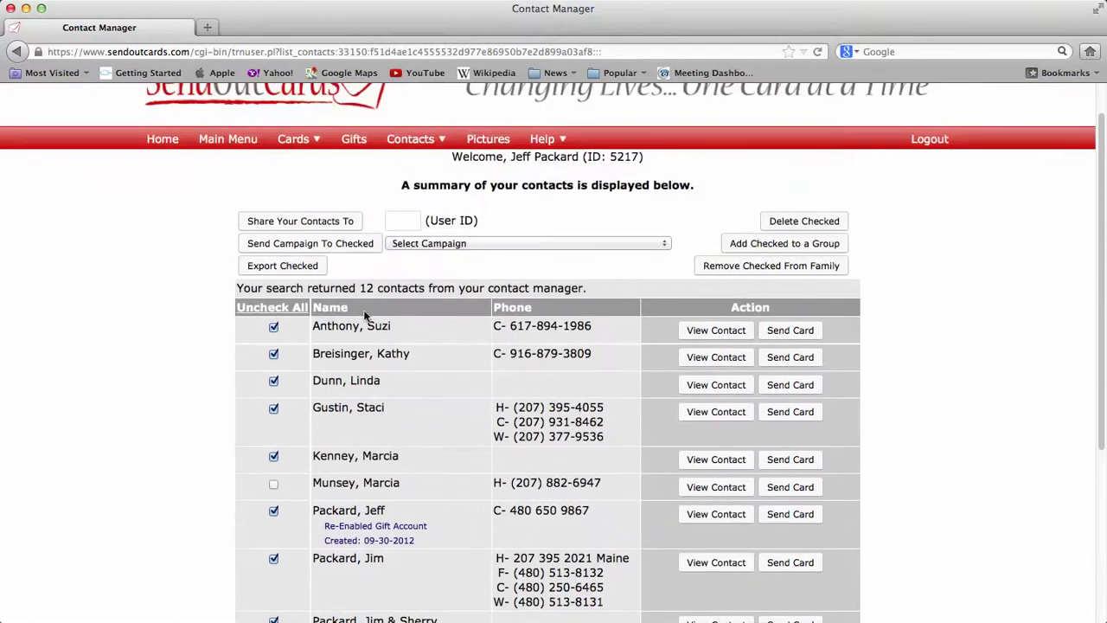
# Start sending the Fourth of July campaign to the checked contacts, and cancel at the cost confirmation.
pyautogui.click(420, 244)
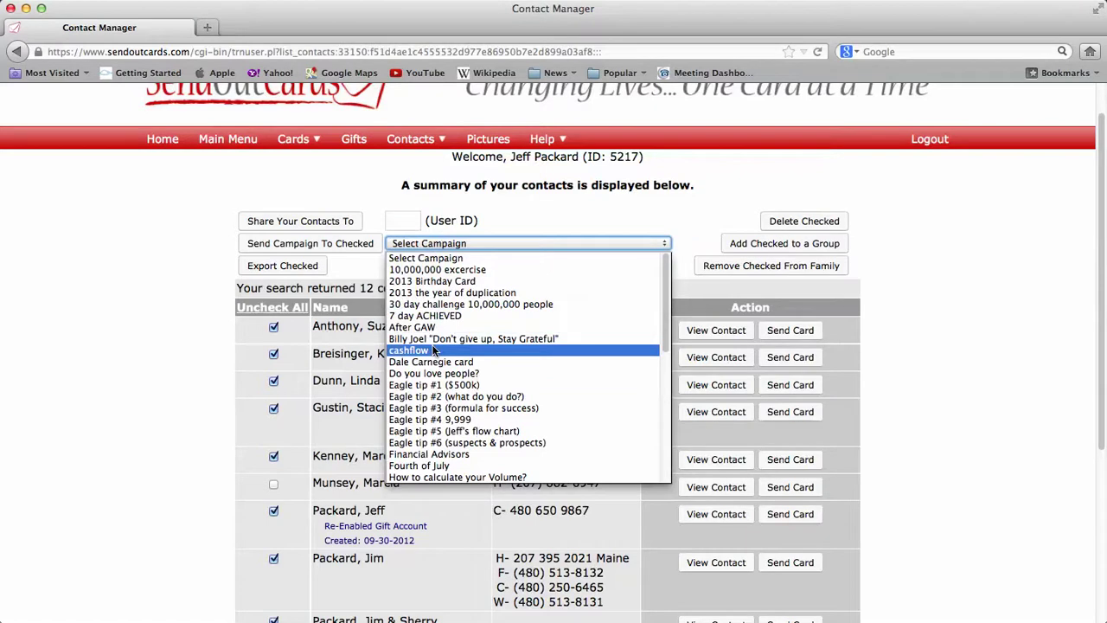
pyautogui.scroll(-2, 434, 350)
pyautogui.click(426, 410)
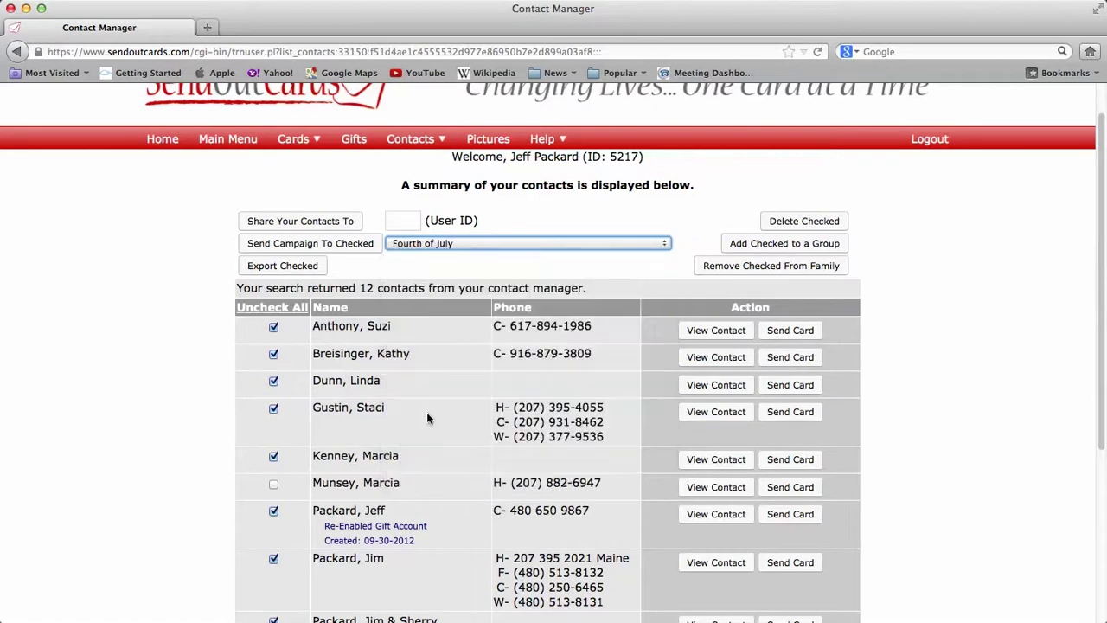
pyautogui.click(353, 246)
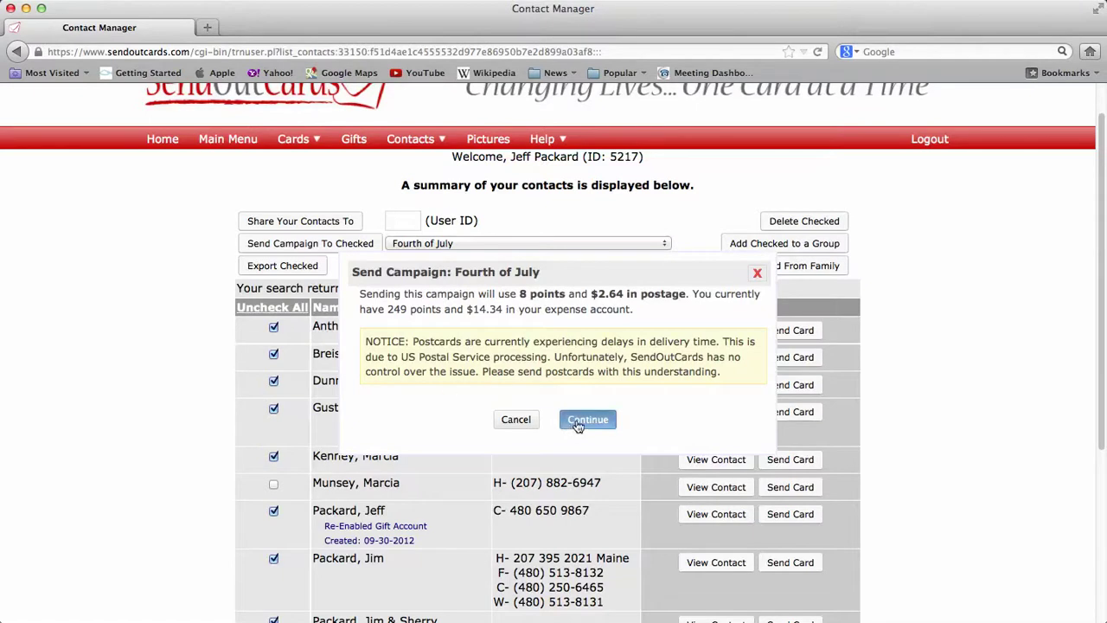
pyautogui.click(516, 420)
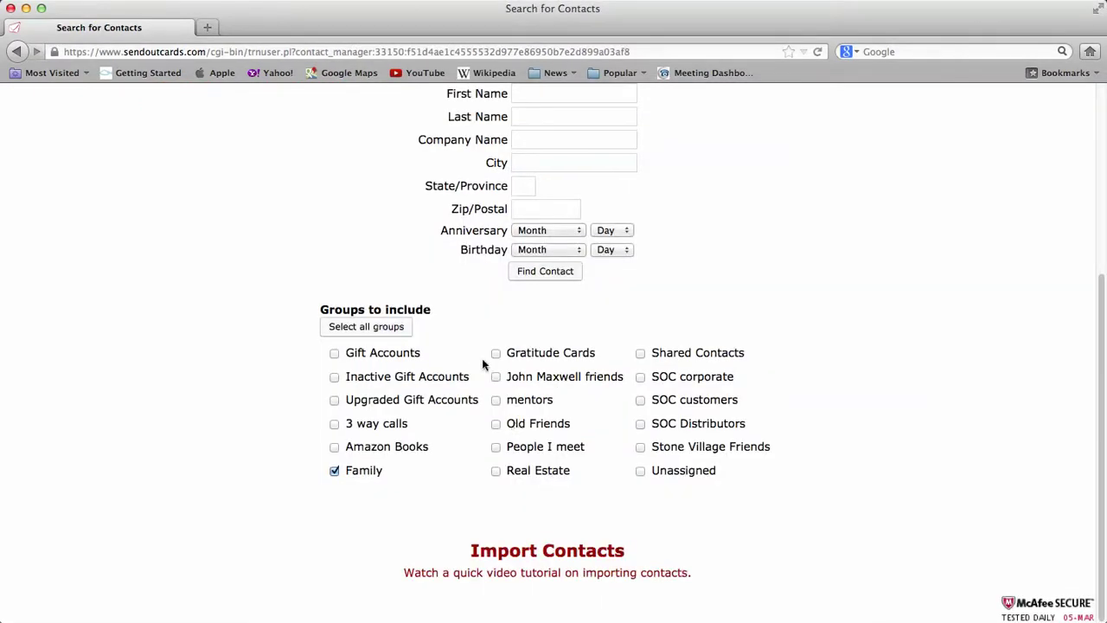
# Open the card catalog and start a PicturePlus 2.0 card with the horizontal 7" x 5" greeting card layout.
pyautogui.scroll(5, 416, 264)
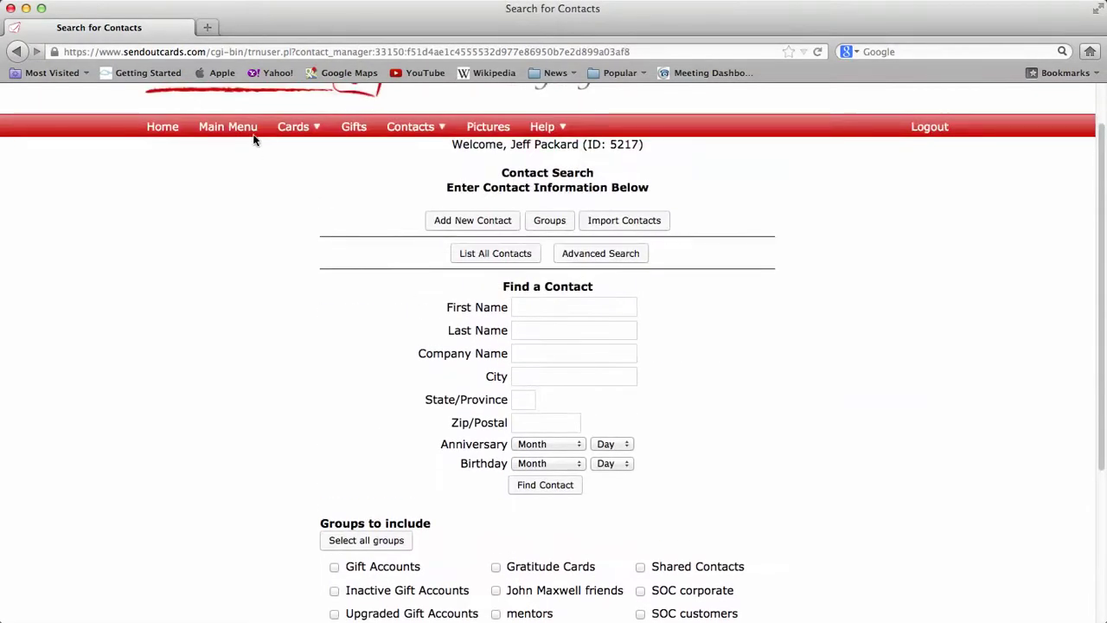
pyautogui.moveTo(295, 126)
pyautogui.click(300, 192)
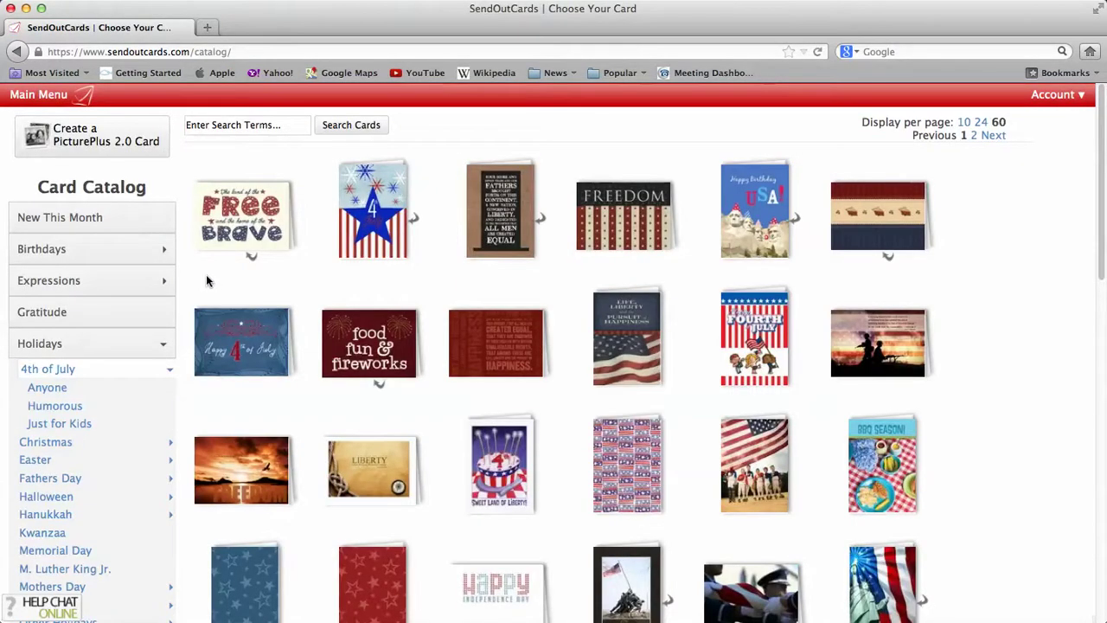
pyautogui.click(83, 141)
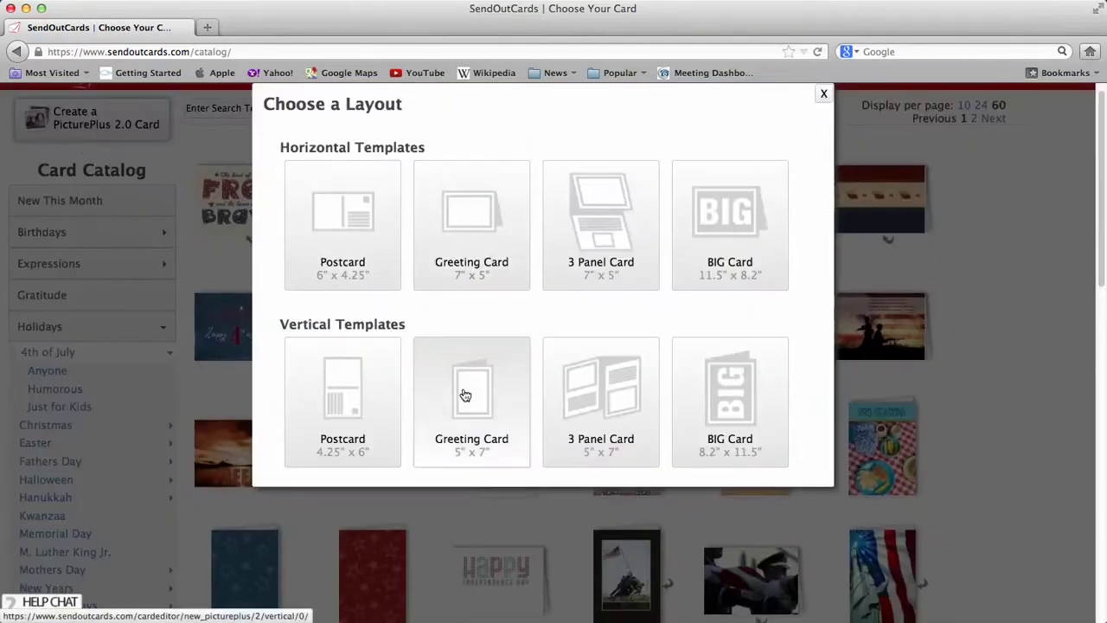
pyautogui.click(455, 212)
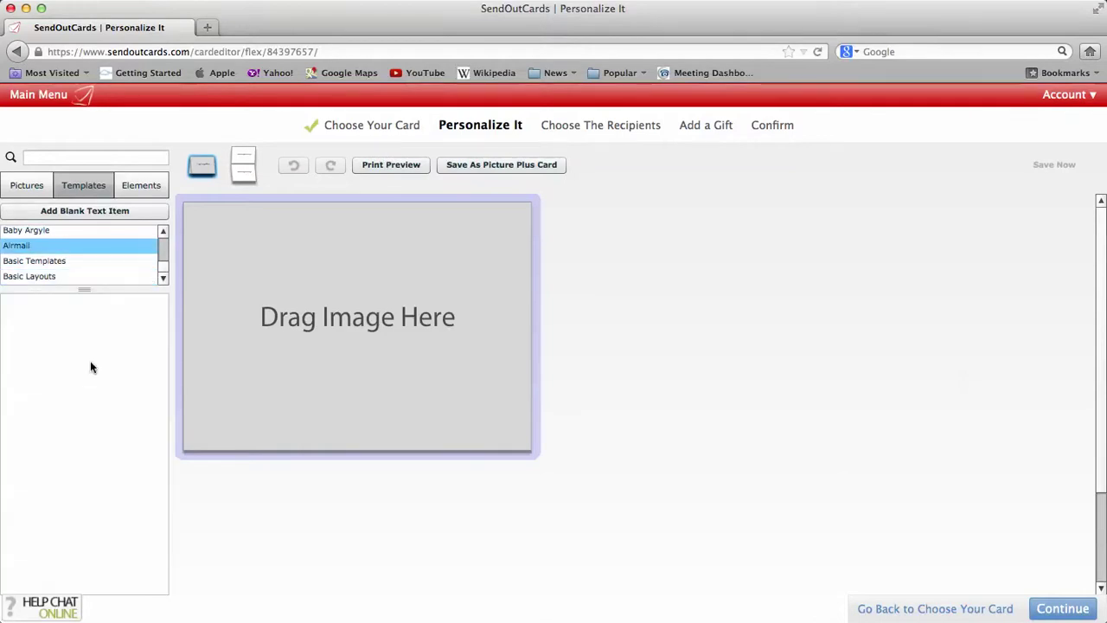
# Apply the Airmail template to the card front and place the photo of three people on stage in its frame.
pyautogui.moveTo(256, 345); pyautogui.dragTo(296, 340)
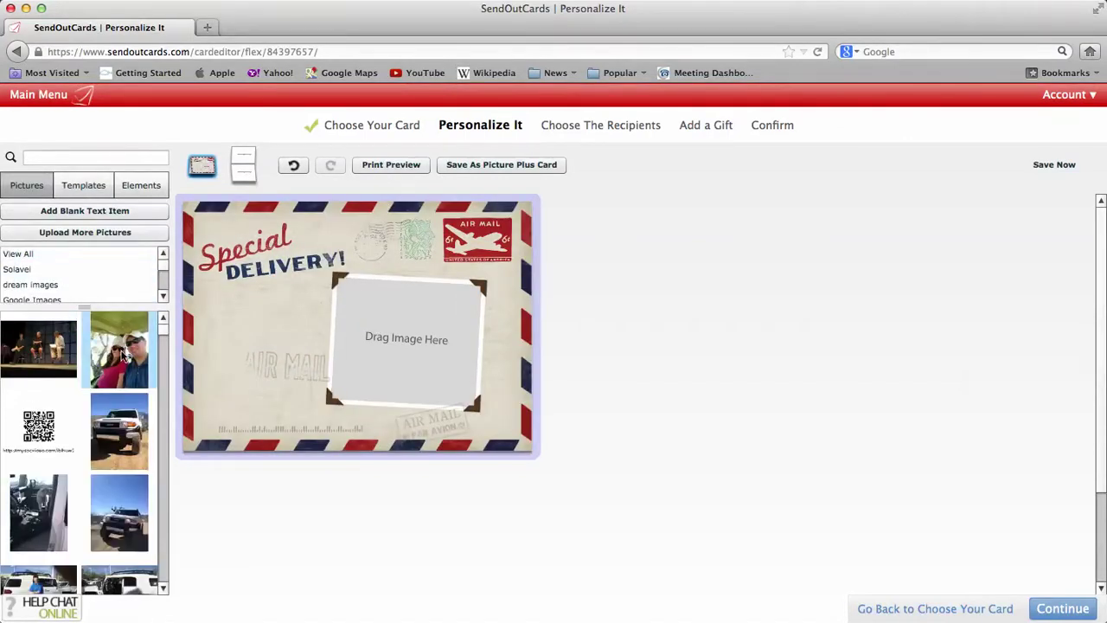
pyautogui.moveTo(50, 348); pyautogui.dragTo(463, 353)
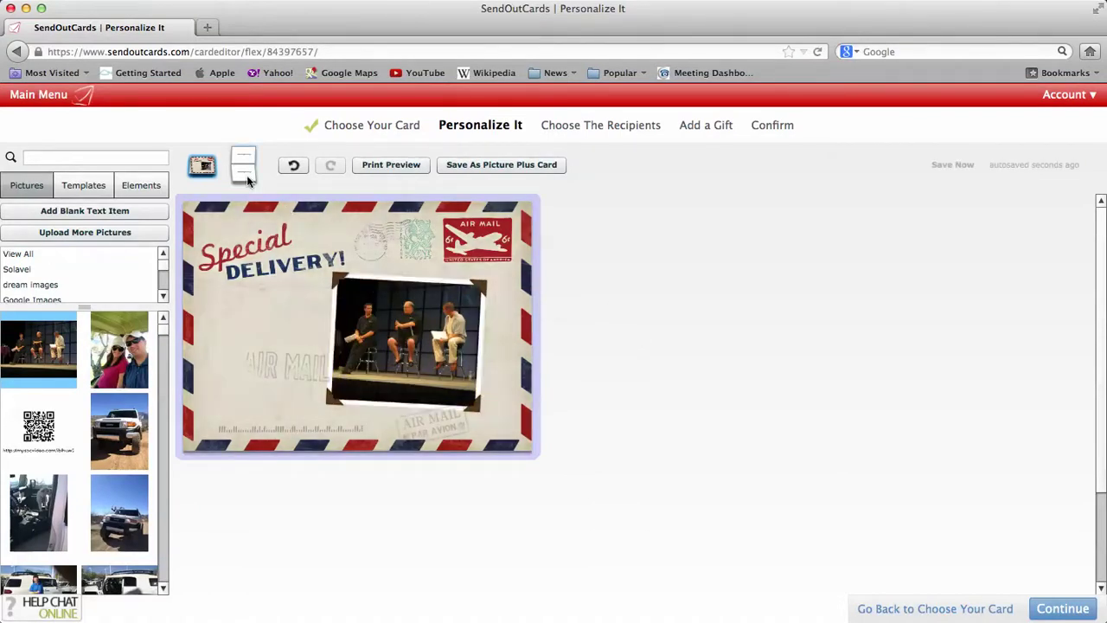
# Find the photo of the boy at the bowling alley and place it across both inside panels of the card.
pyautogui.click(246, 175)
pyautogui.scroll(-3, 516, 302)
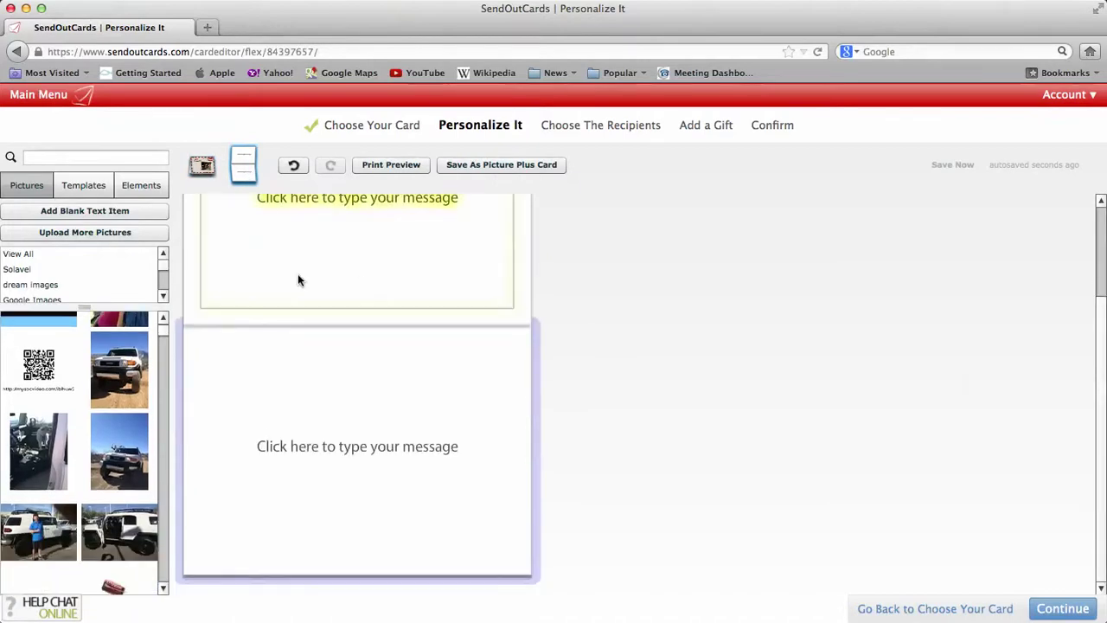
pyautogui.scroll(-4, 165, 594)
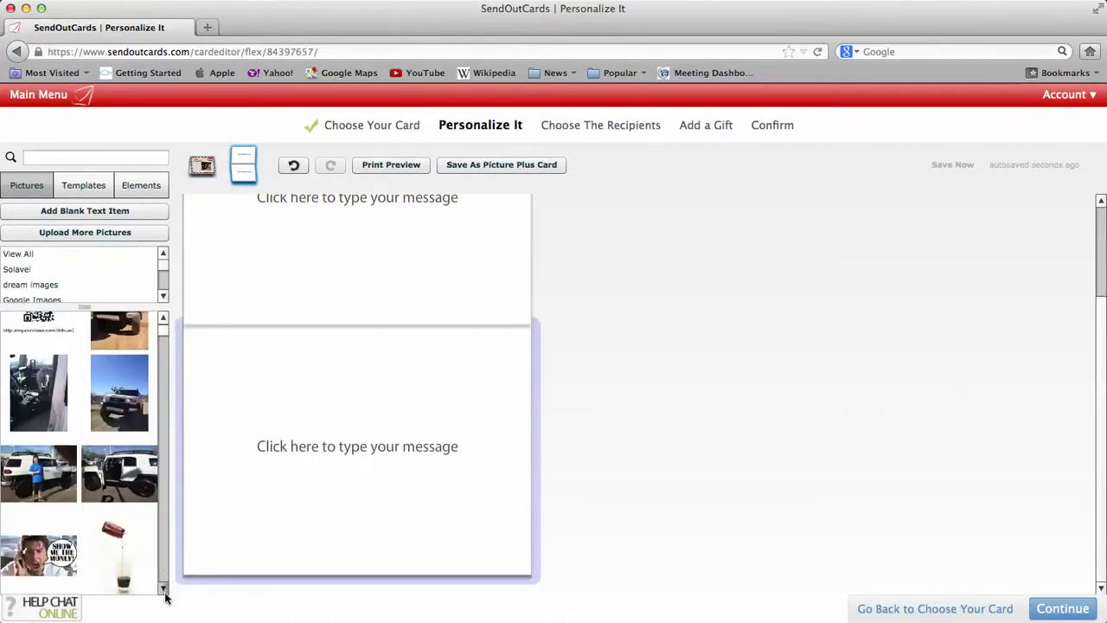
pyautogui.scroll(-8, 166, 594)
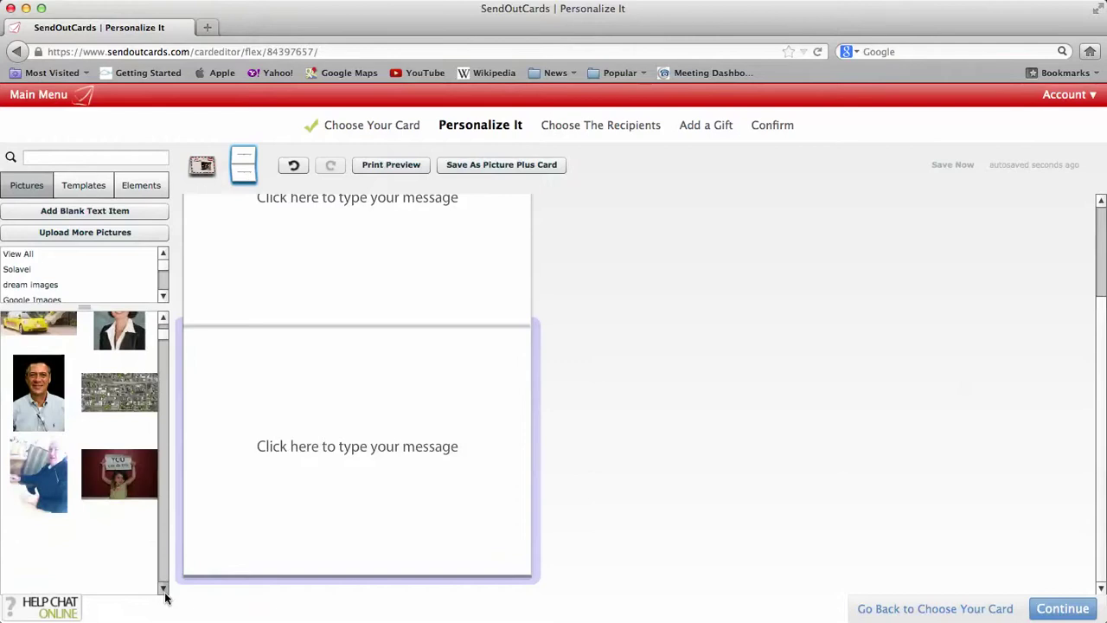
pyautogui.scroll(-8, 165, 595)
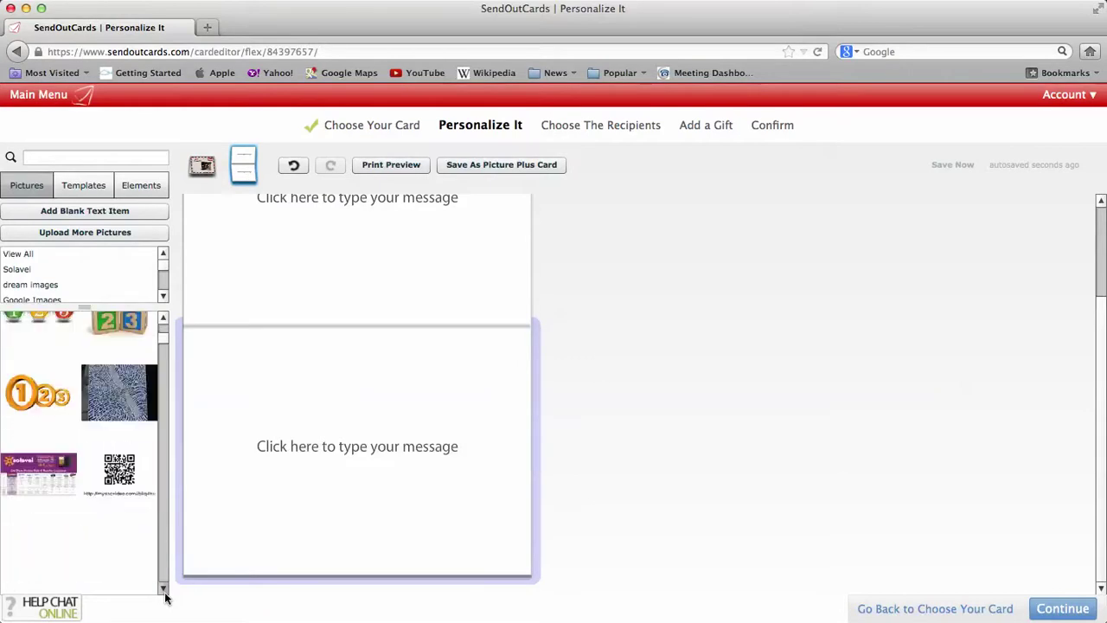
pyautogui.scroll(-8, 165, 593)
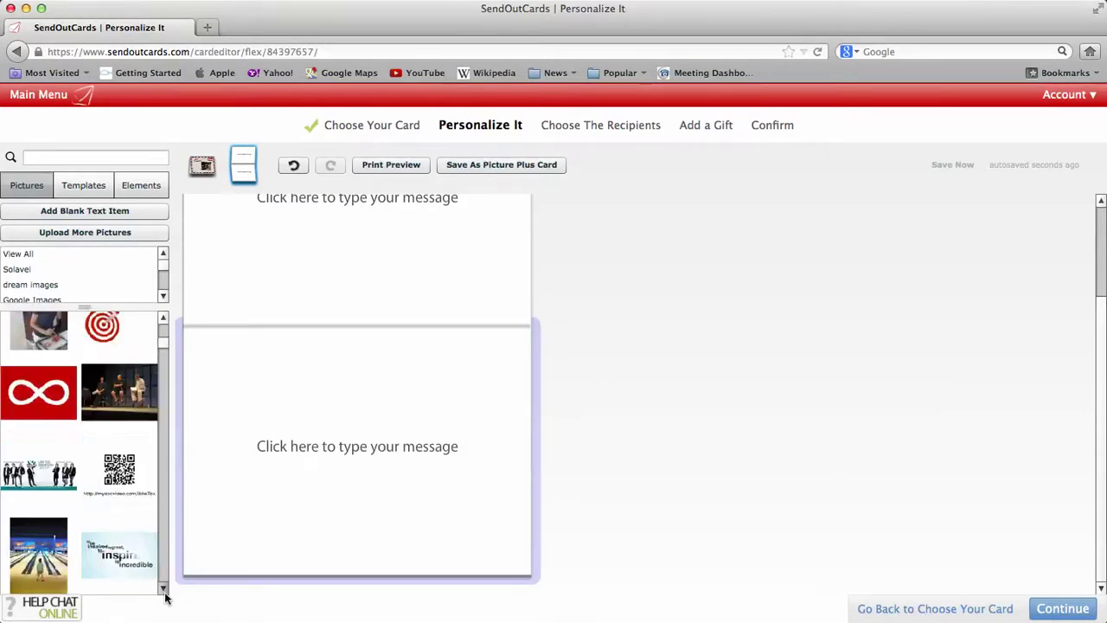
pyautogui.moveTo(43, 536); pyautogui.dragTo(314, 443)
pyautogui.click(298, 549)
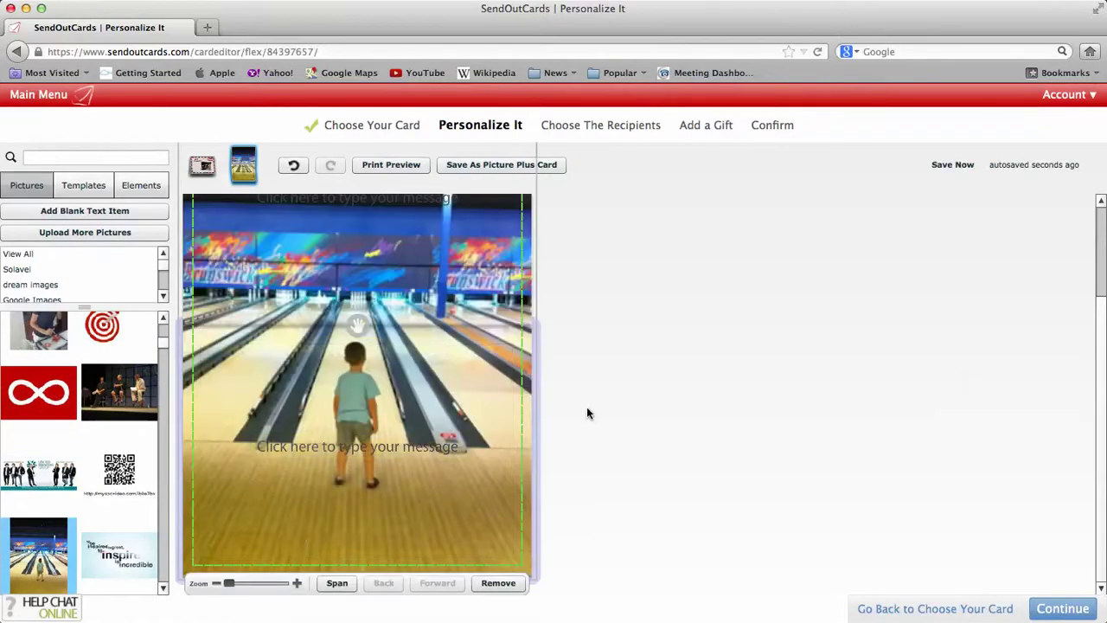
# Shrink the upper inside message box to a strip over the dark ceiling of the bowling photo and center its text.
pyautogui.click(482, 361)
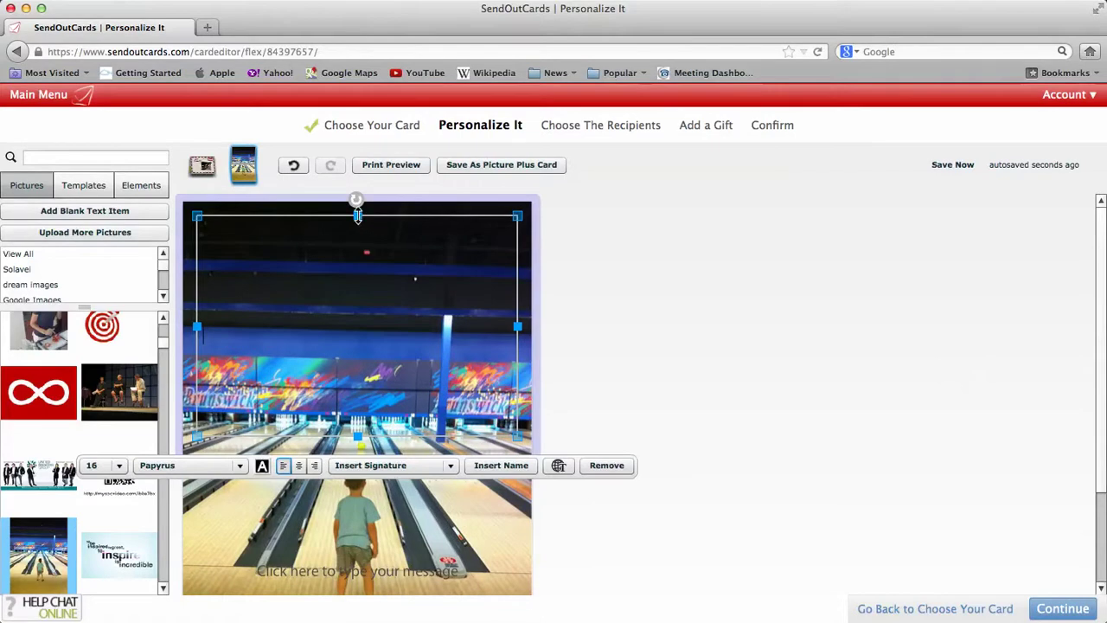
pyautogui.moveTo(357, 216)
pyautogui.mouseDown()
pyautogui.moveTo(359, 299)
pyautogui.moveTo(378, 358)
pyautogui.moveTo(377, 218)
pyautogui.mouseUp()
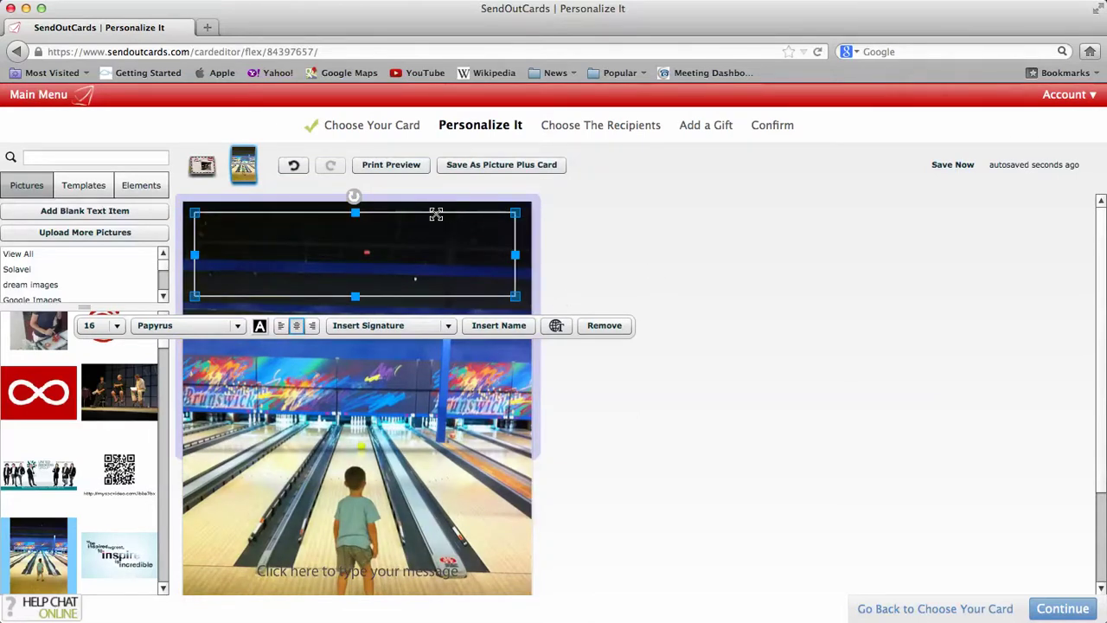
# Leave the card editor for the main menu, confirming that unsaved changes may be lost.
pyautogui.click(31, 103)
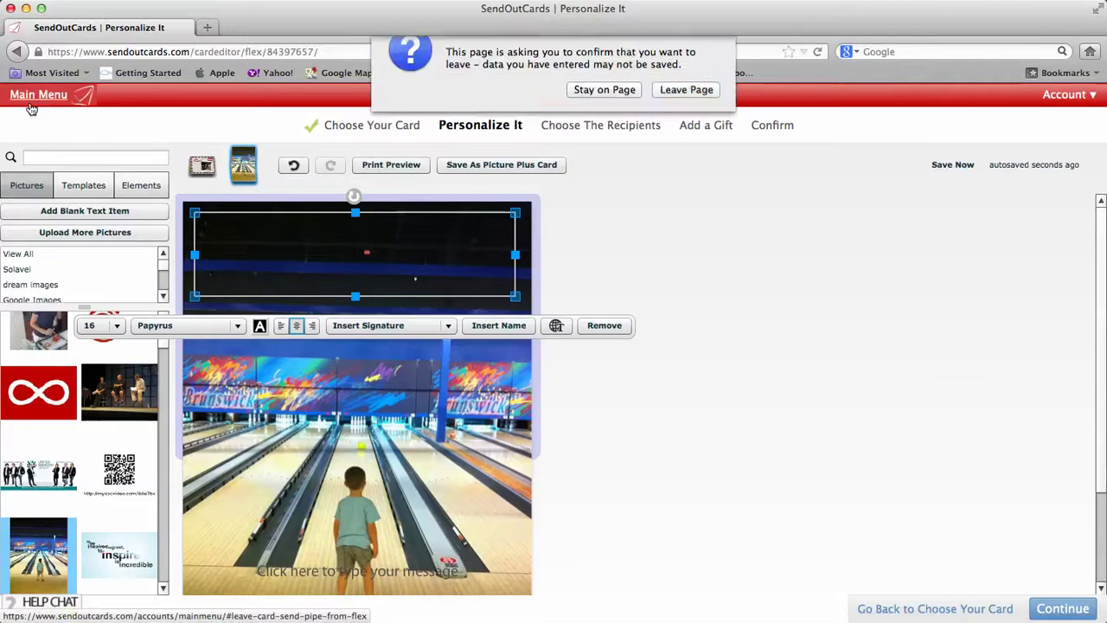
pyautogui.click(684, 114)
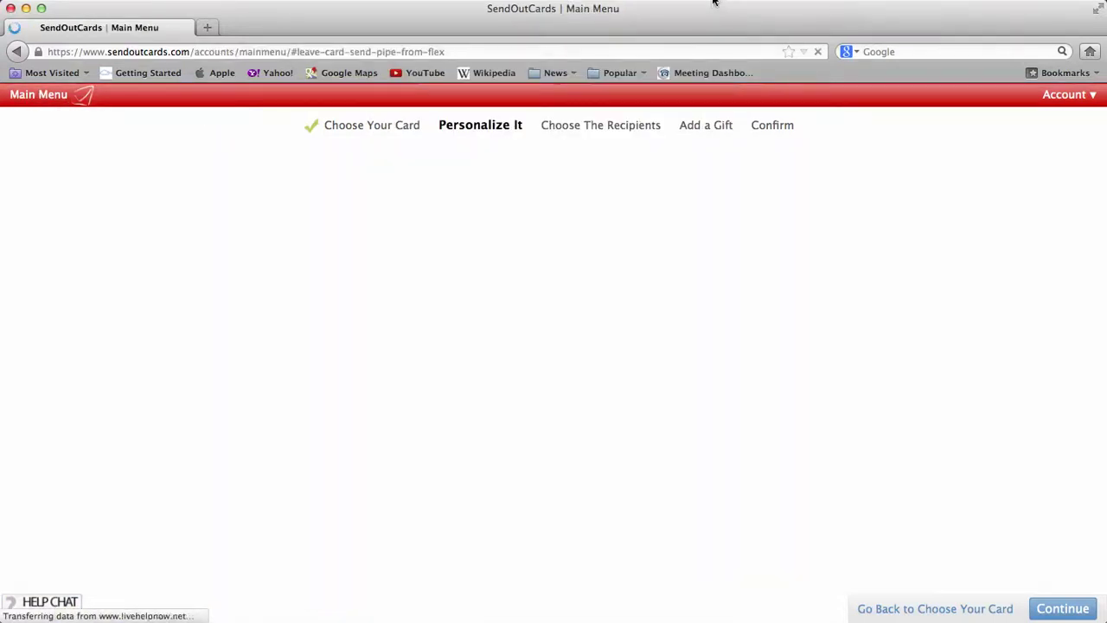
pyautogui.click(714, 2)
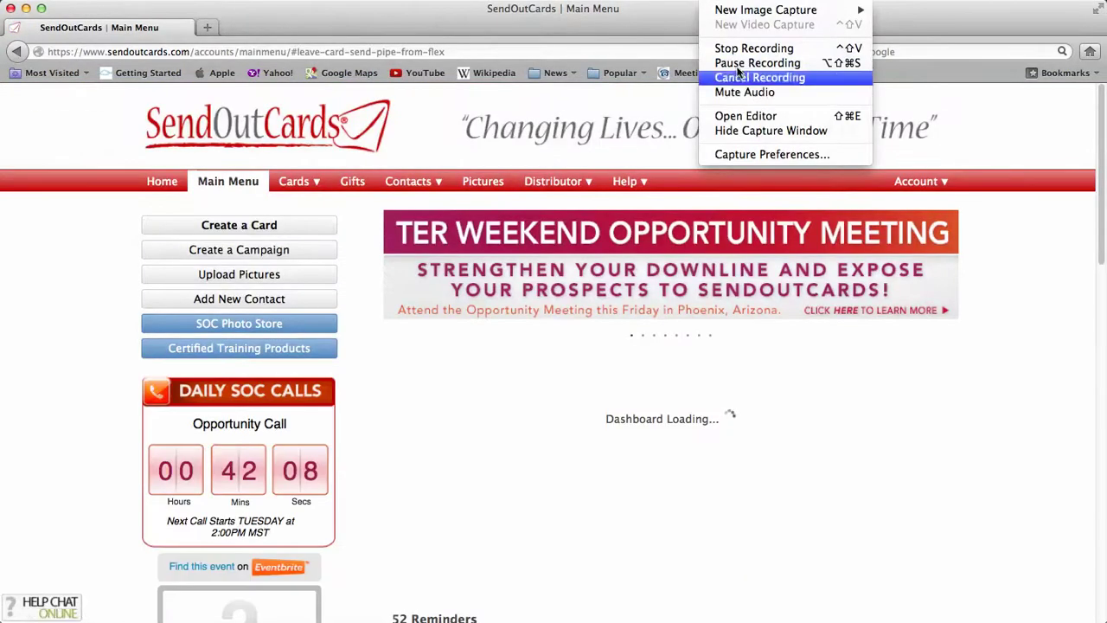